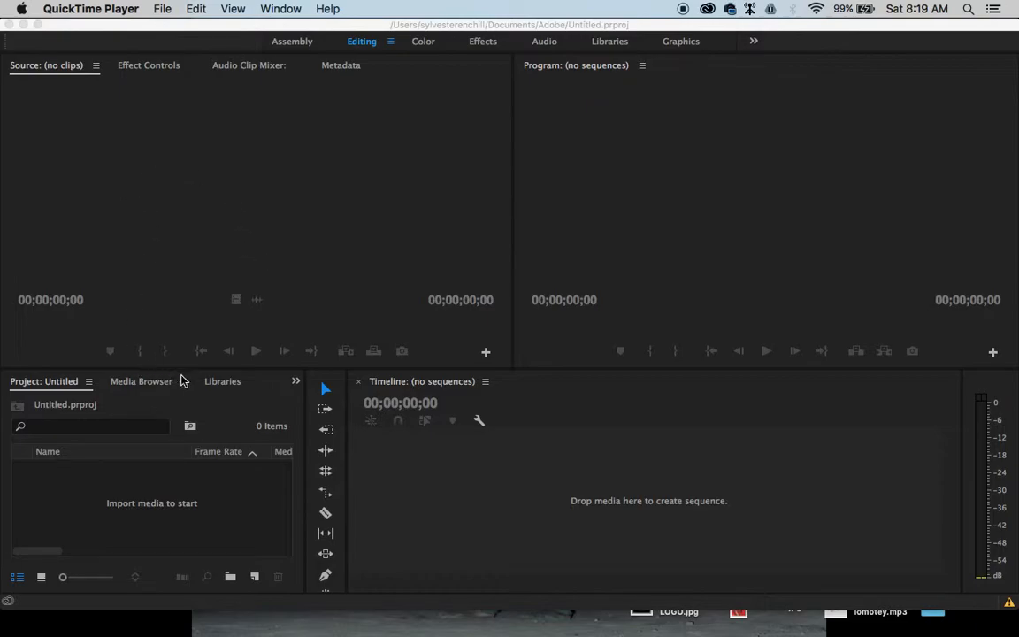
click(155, 382)
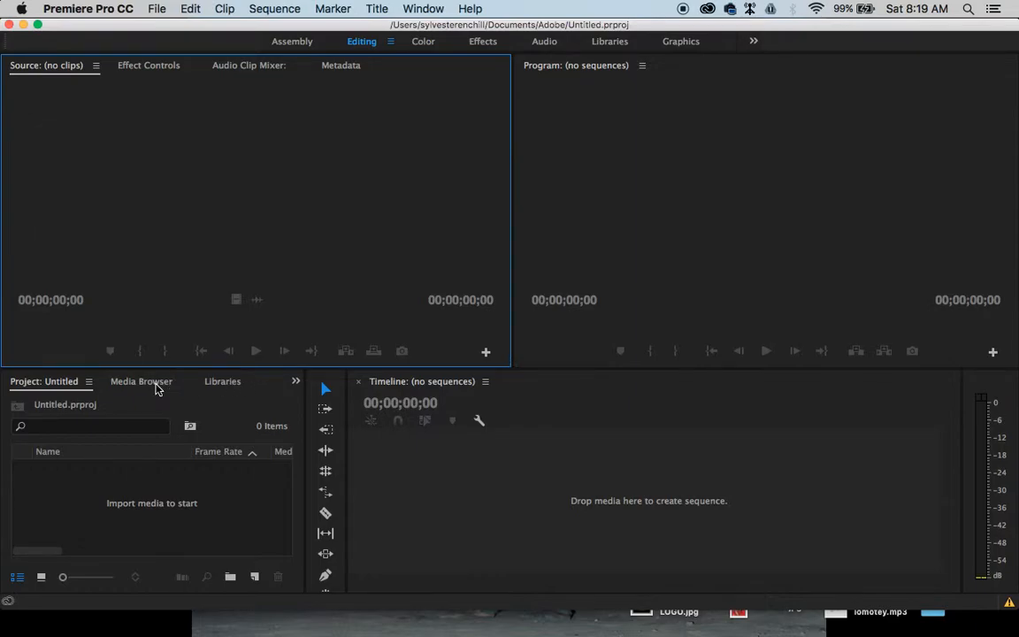
click(154, 387)
click(295, 382)
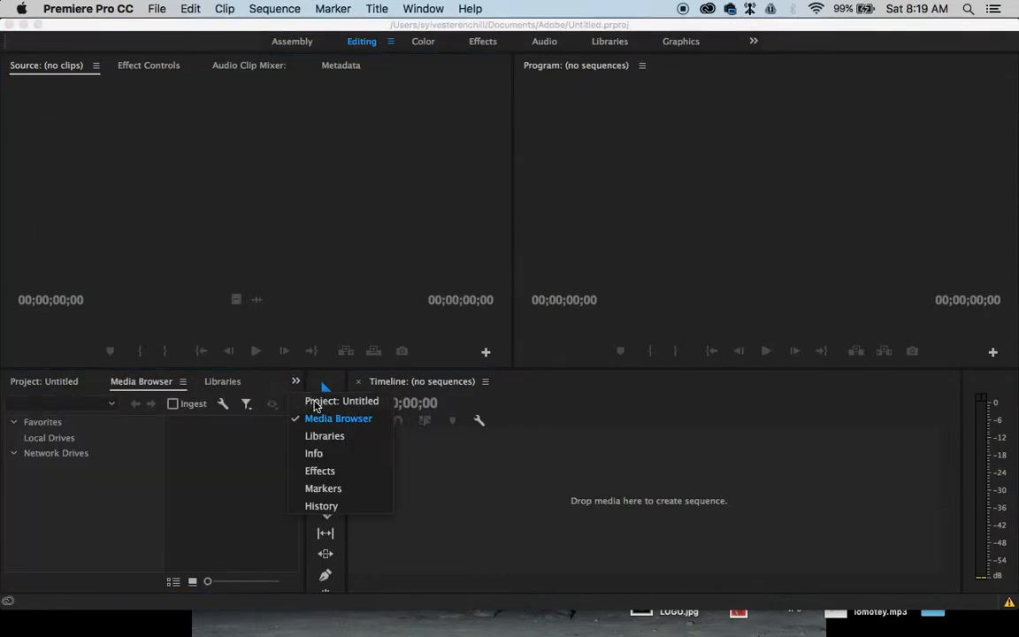
click(315, 403)
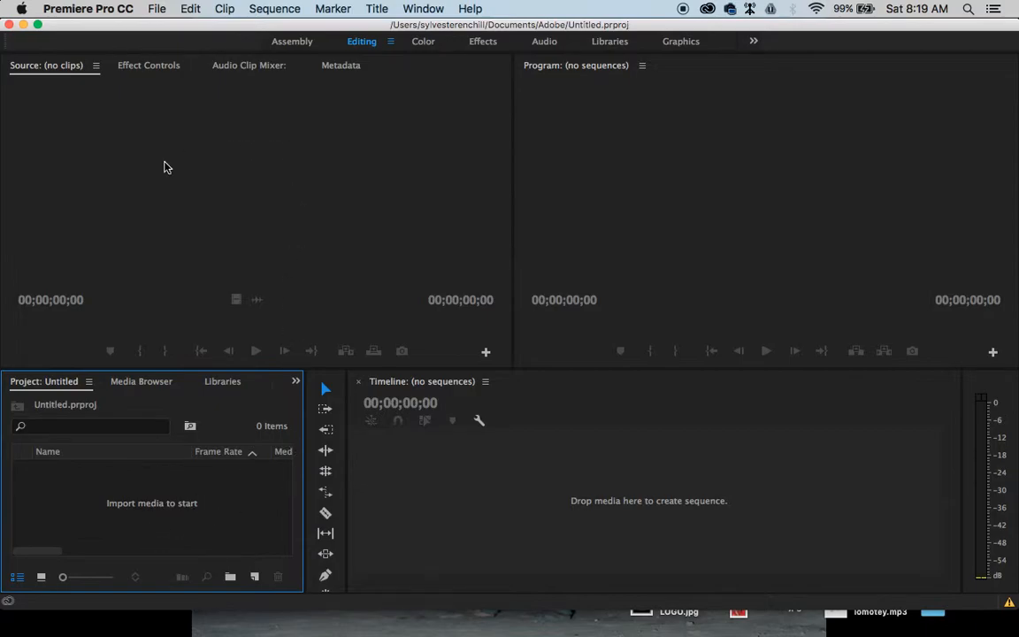
Create a new sequence from the HDV 1080p25 preset, keeping the default sequence name
click(159, 12)
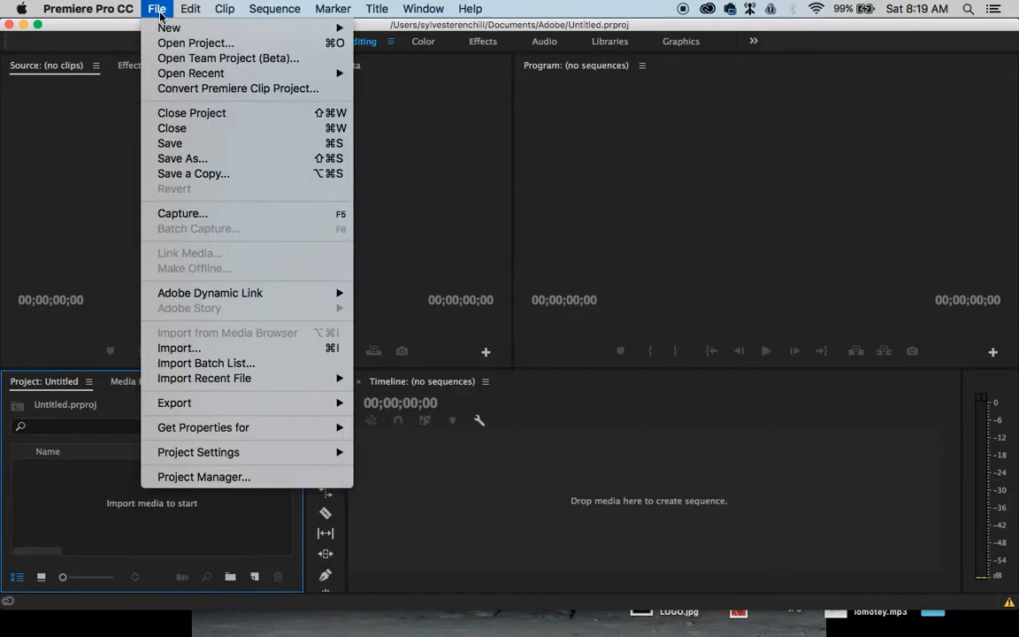
mouse_move(259, 35)
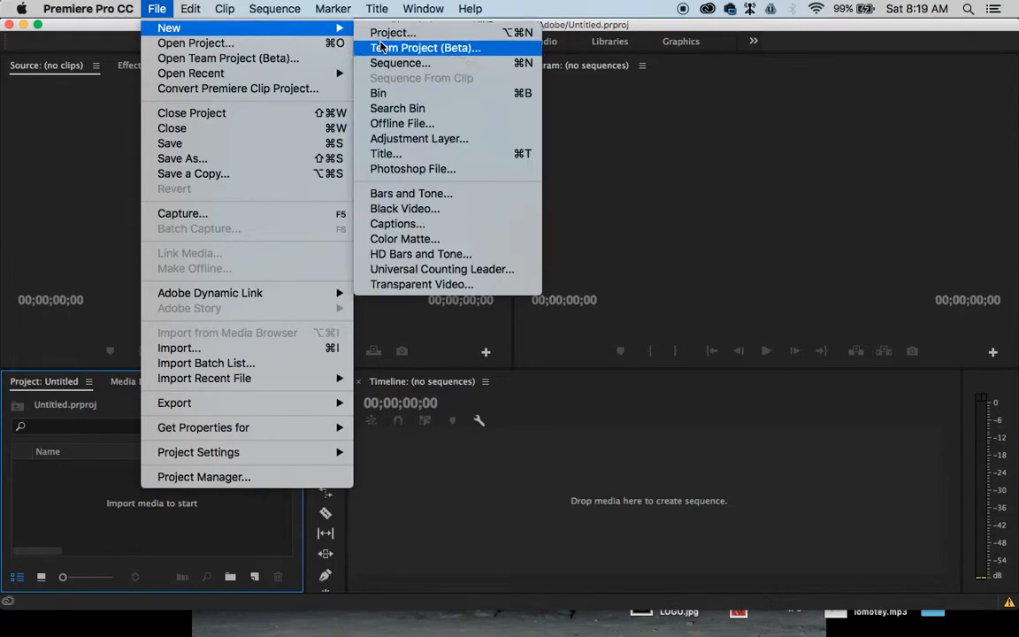
click(390, 63)
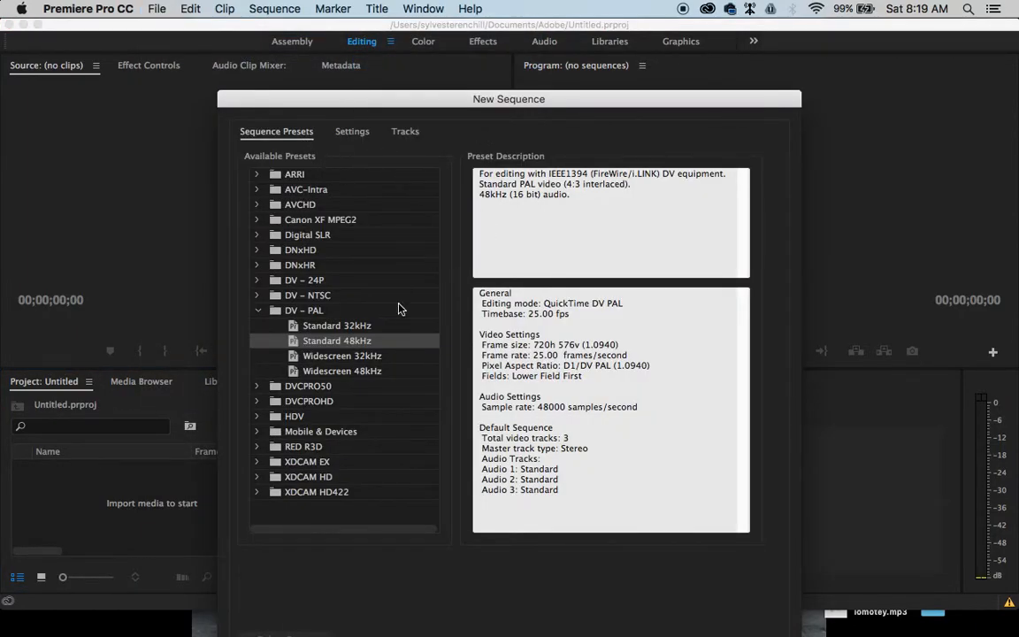
click(258, 311)
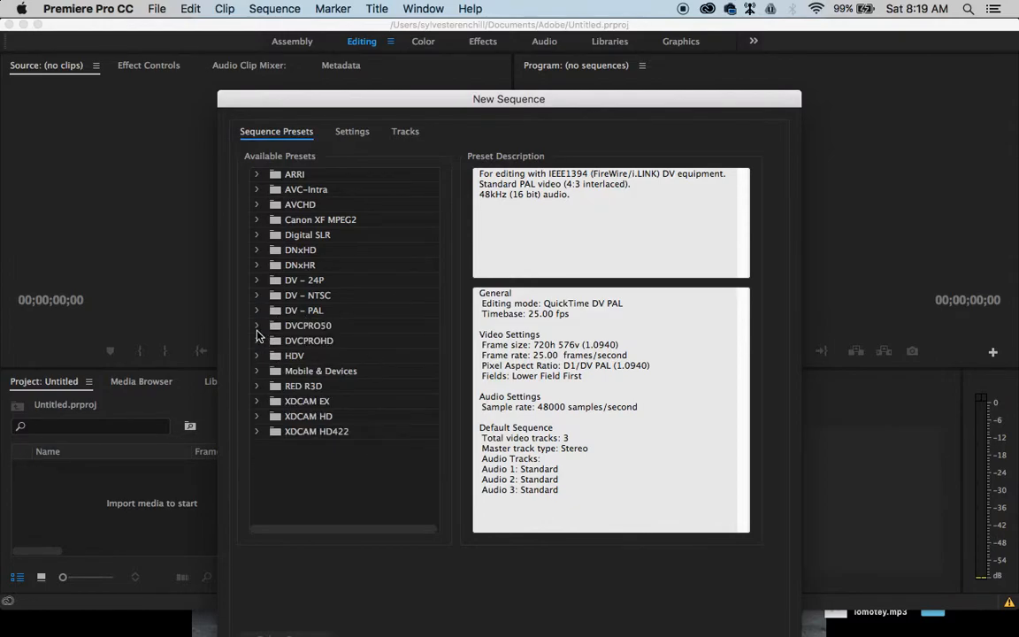
click(258, 355)
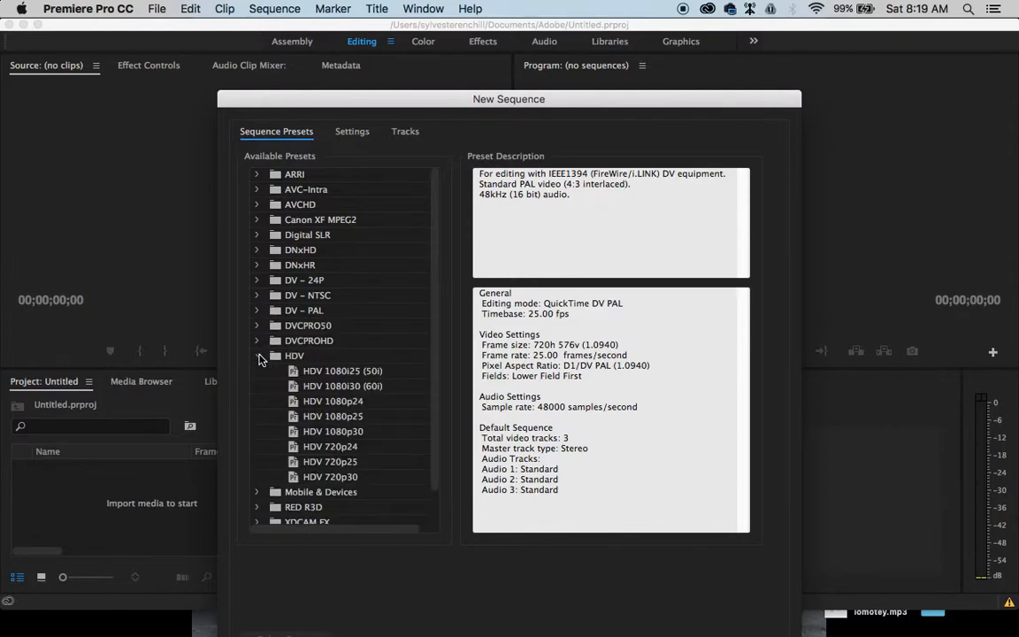
click(347, 419)
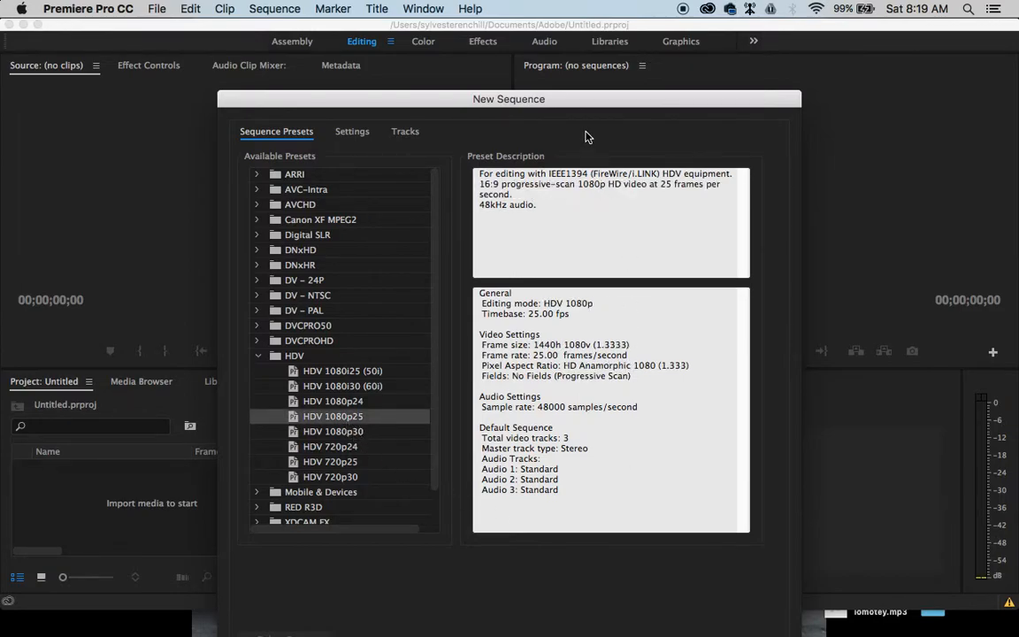
drag(583, 111, 589, 63)
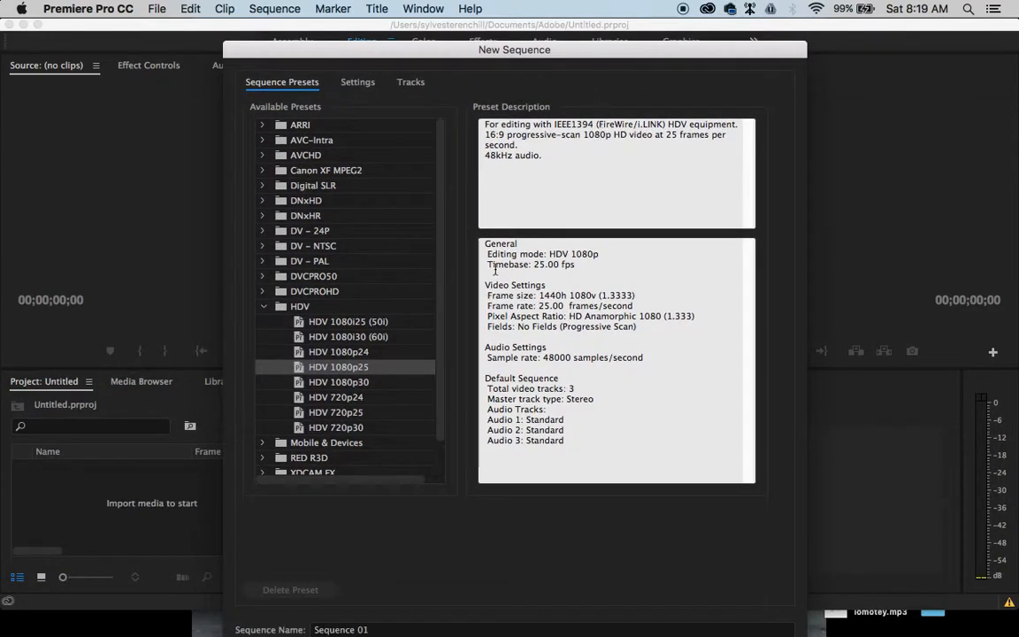
key(Return)
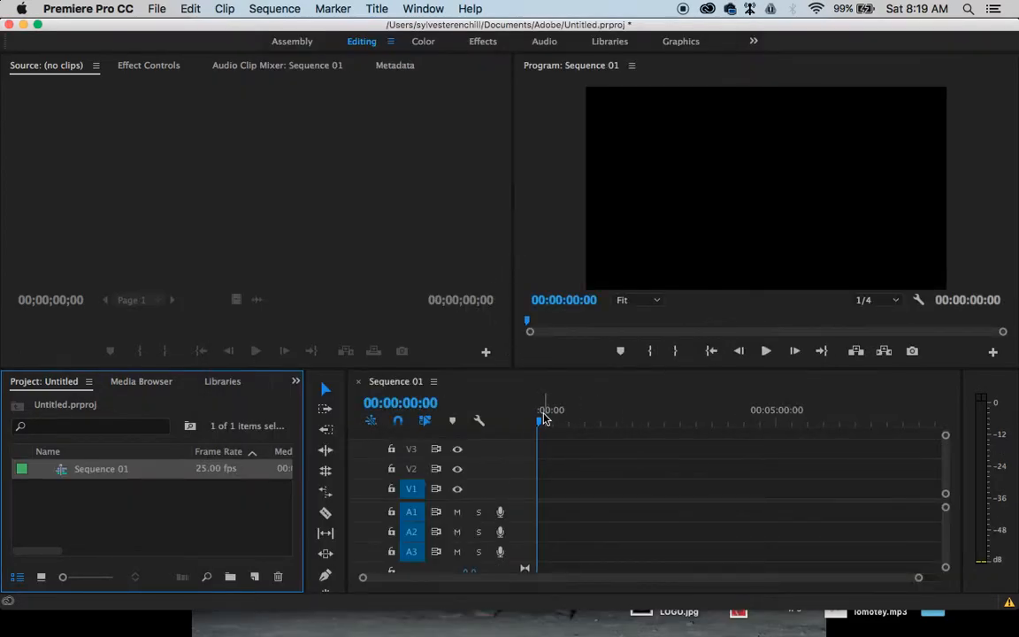
Create a new title named background with the default video settings
mouse_move(543, 418)
mouse_down()
mouse_move(718, 444)
mouse_move(535, 427)
mouse_up()
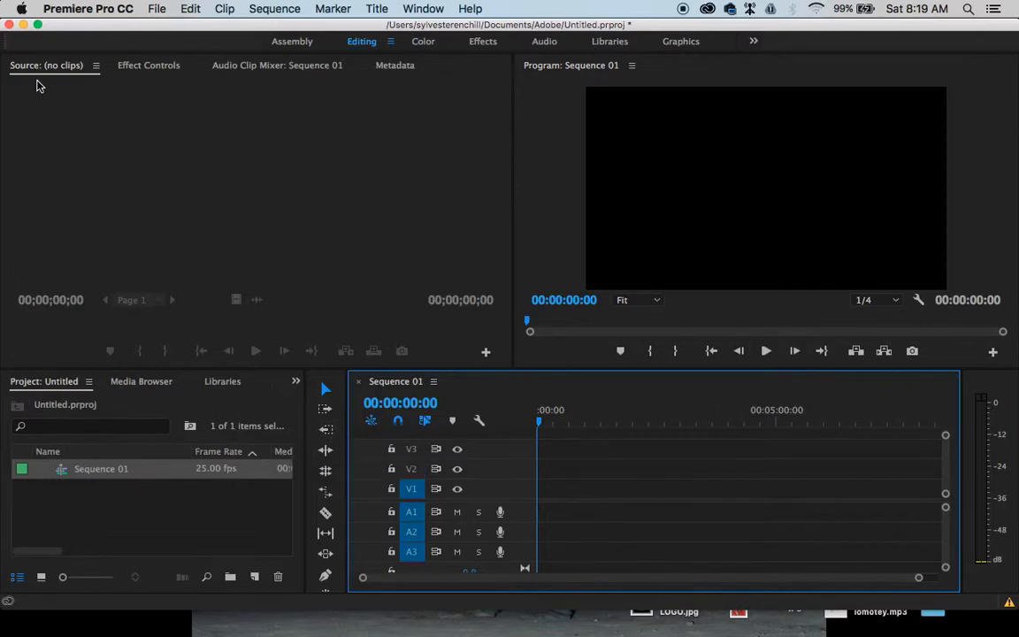
click(162, 13)
mouse_move(270, 29)
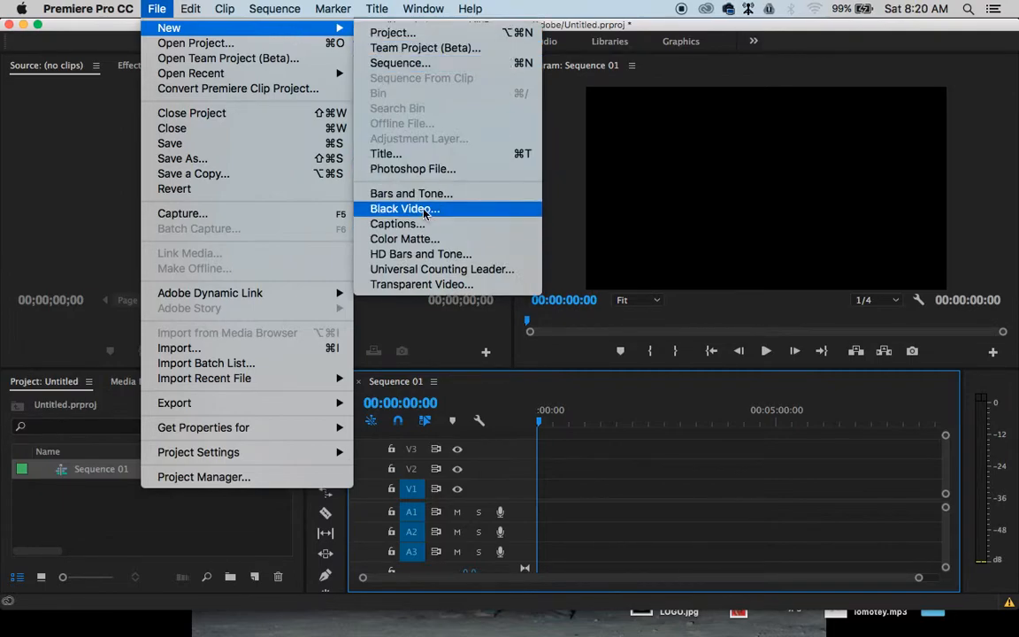
click(422, 156)
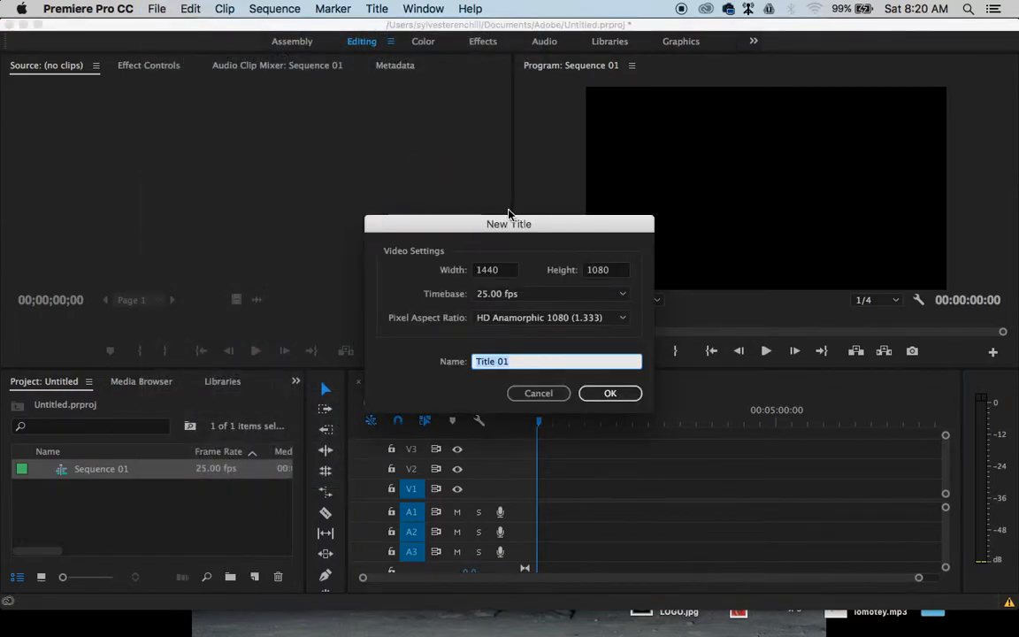
drag(486, 236, 442, 202)
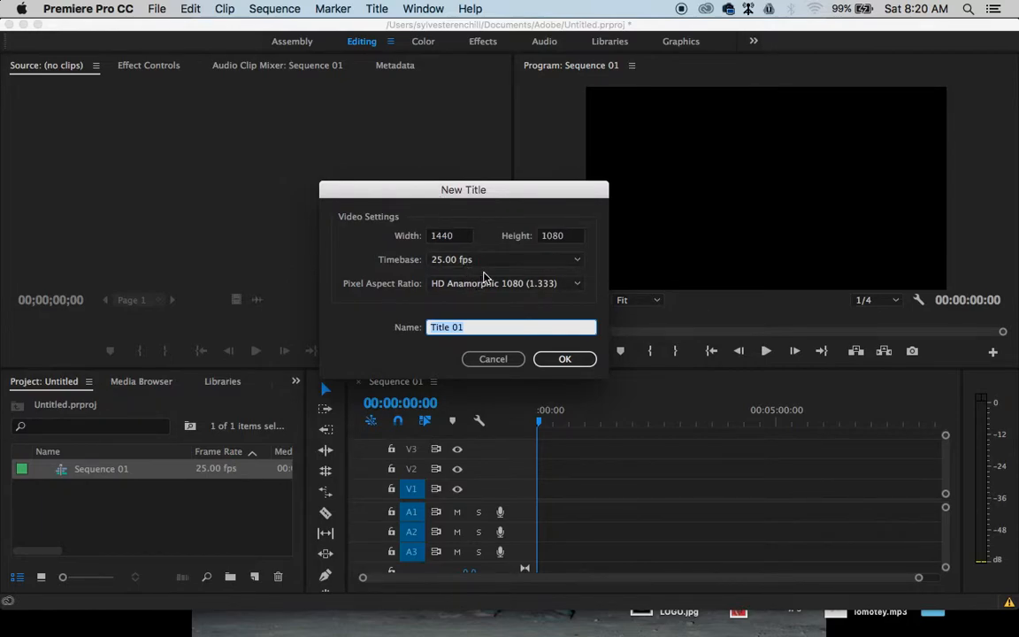
text(background)
click(546, 359)
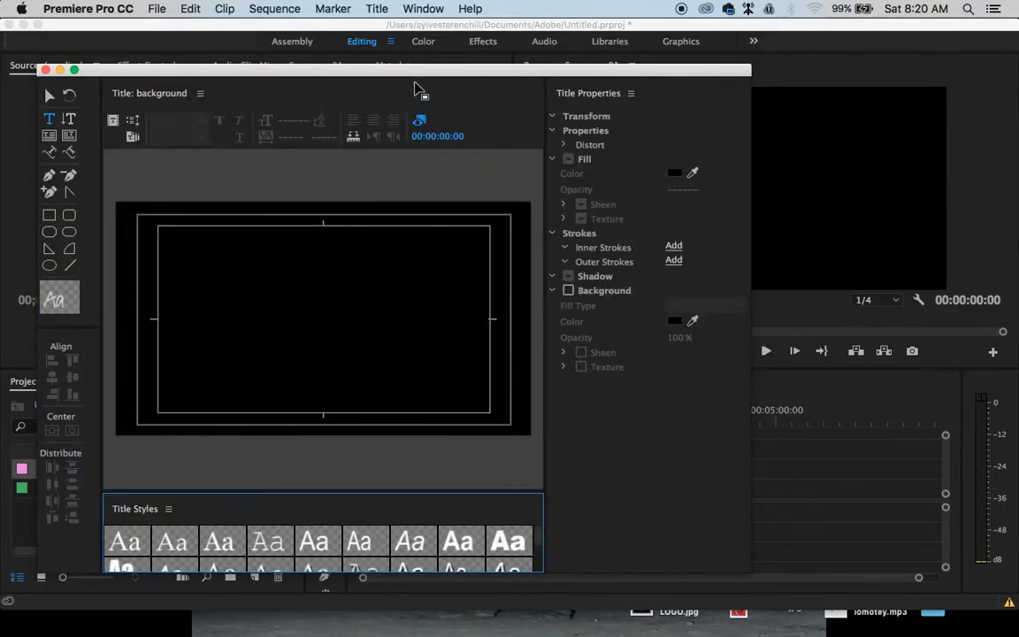
Draw a rectangle about 1936 wide and 493 high, covering the full width of the title frame's upper part
drag(418, 75, 528, 56)
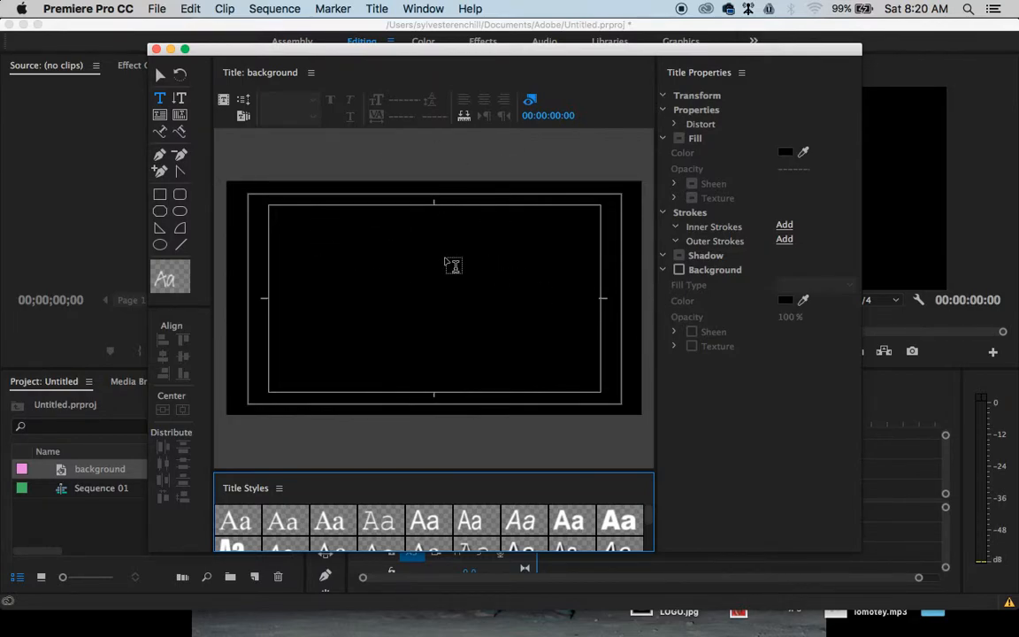
click(163, 196)
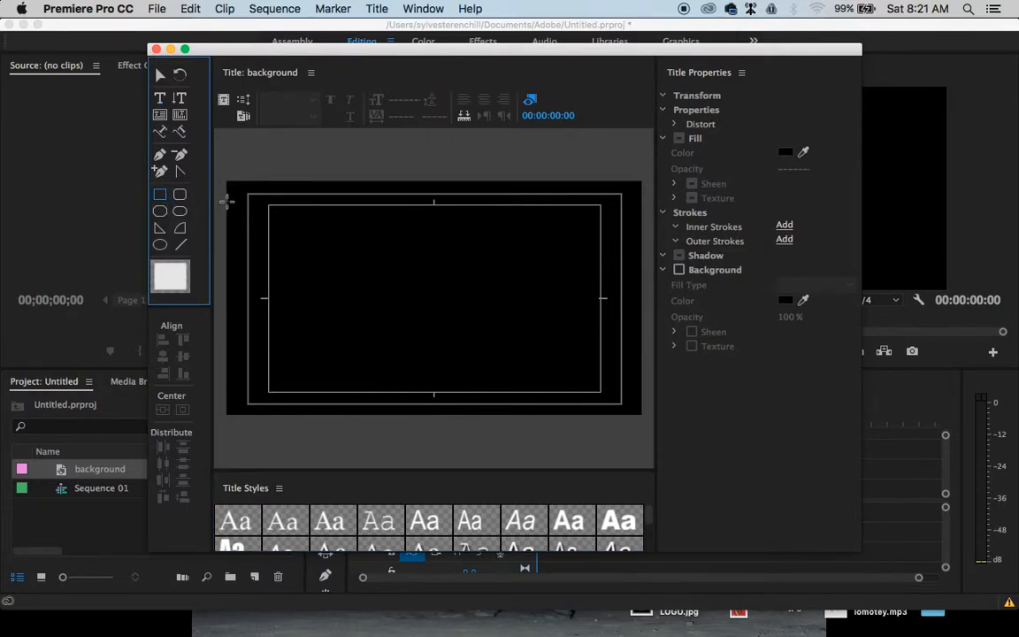
drag(227, 182, 626, 279)
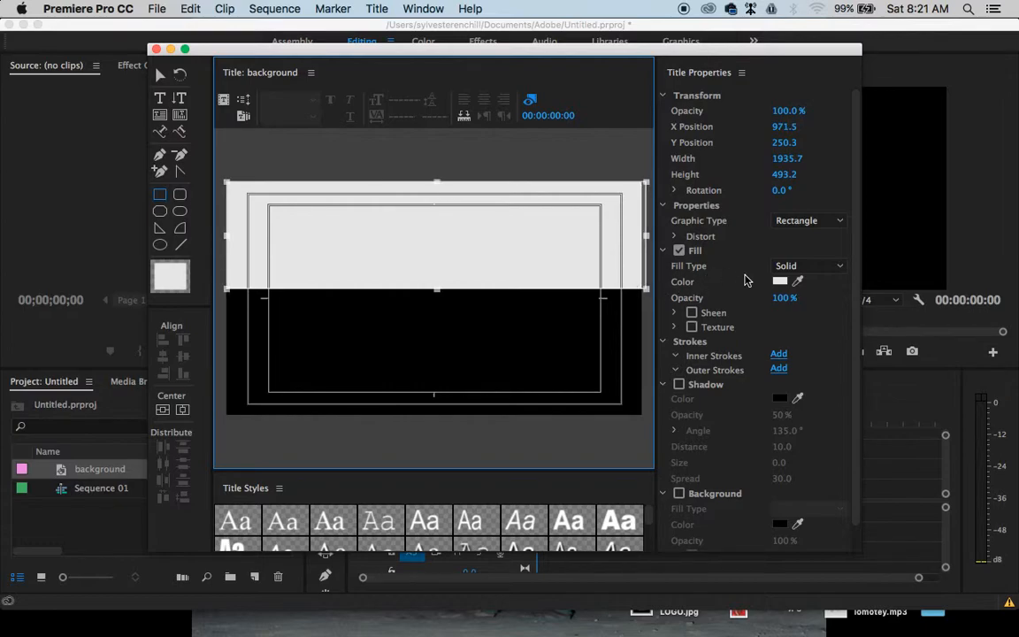
Change the rectangle's solid fill color to a bright, fully saturated blue
click(778, 281)
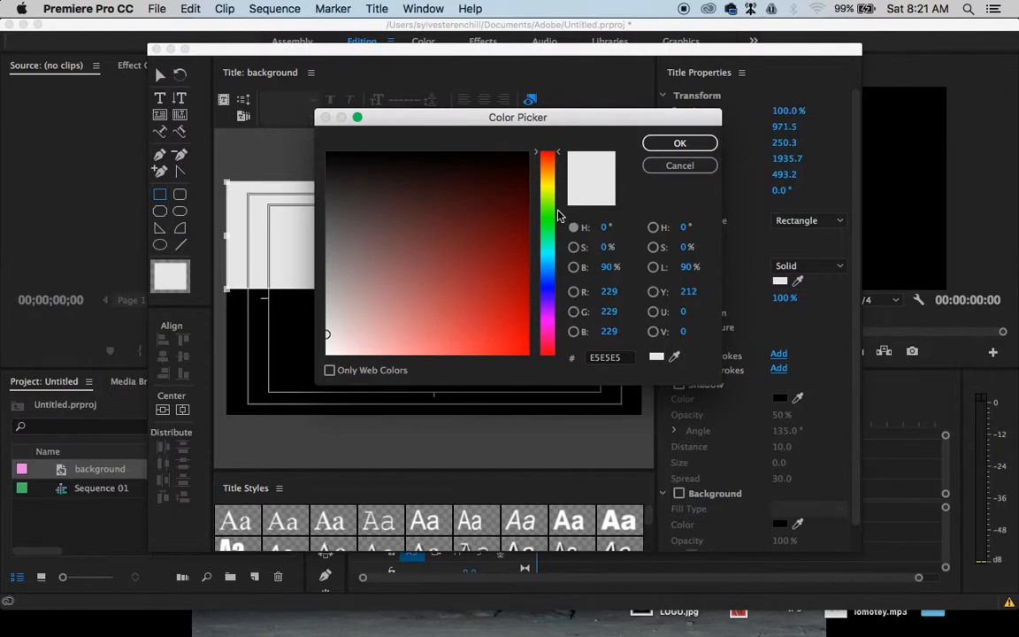
click(548, 246)
drag(548, 247, 545, 267)
click(528, 348)
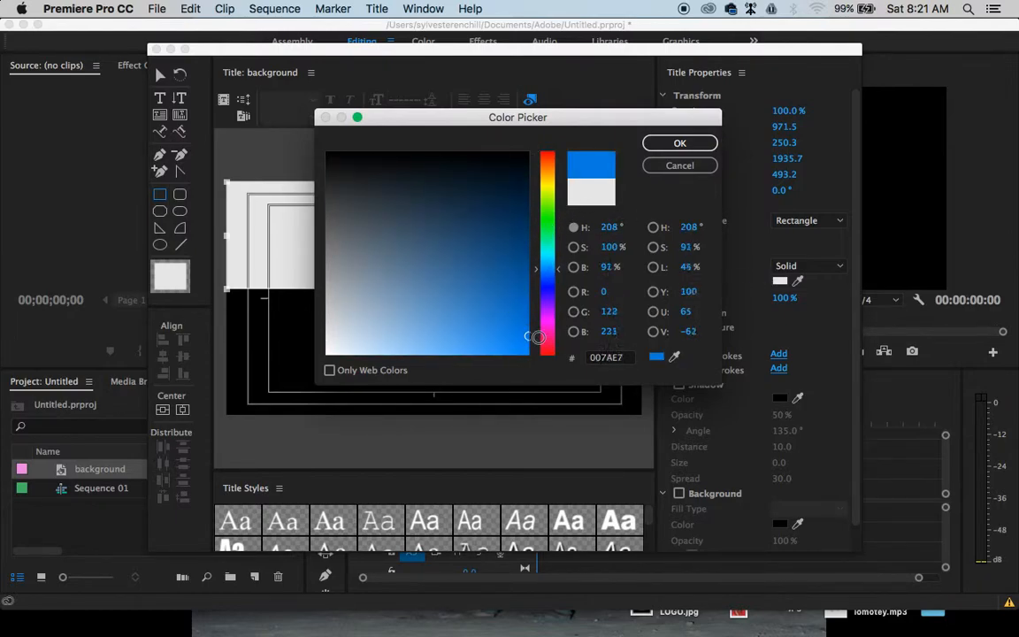
click(674, 143)
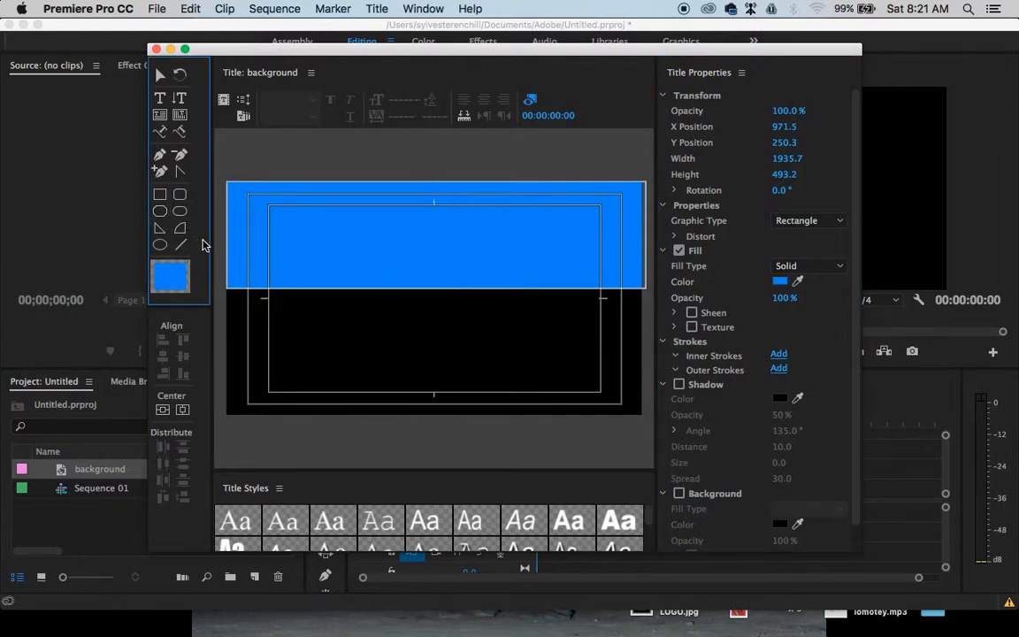
Draw an ellipse about 306 wide and 146 high in the black area below the blue rectangle
click(174, 233)
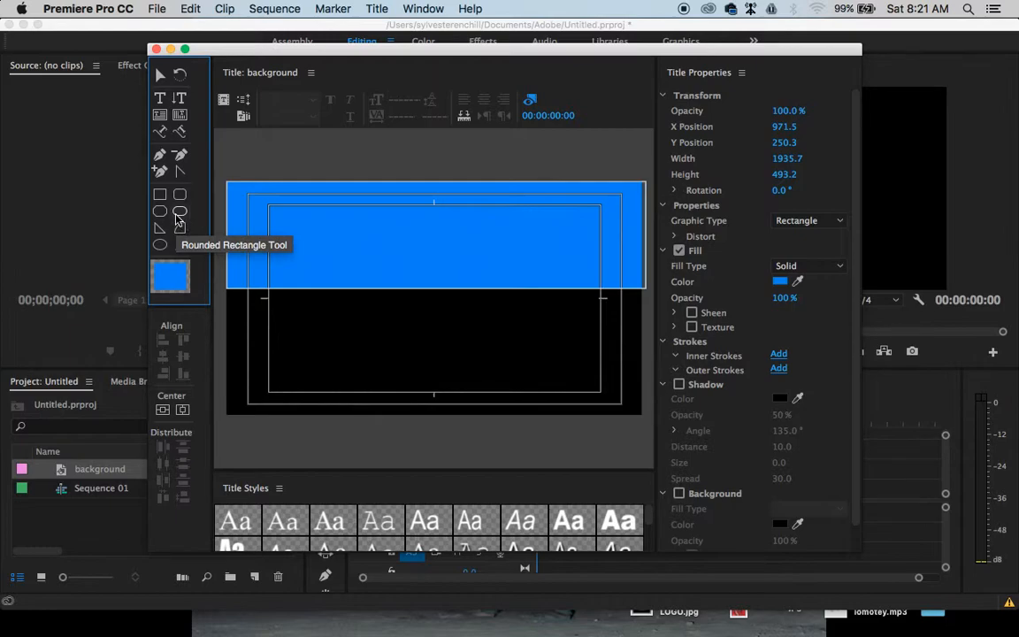
click(179, 214)
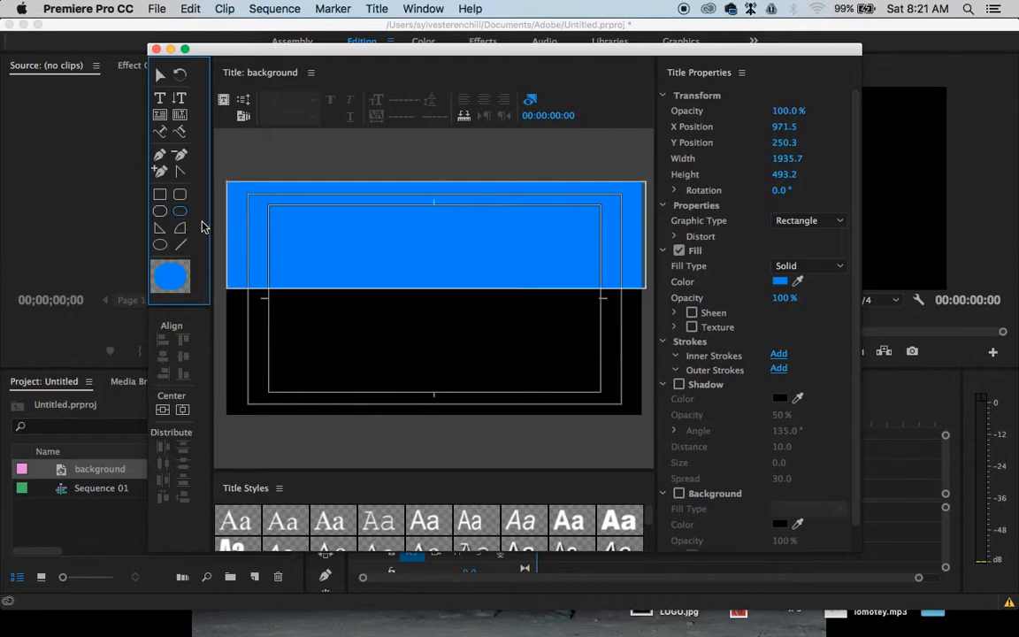
click(166, 244)
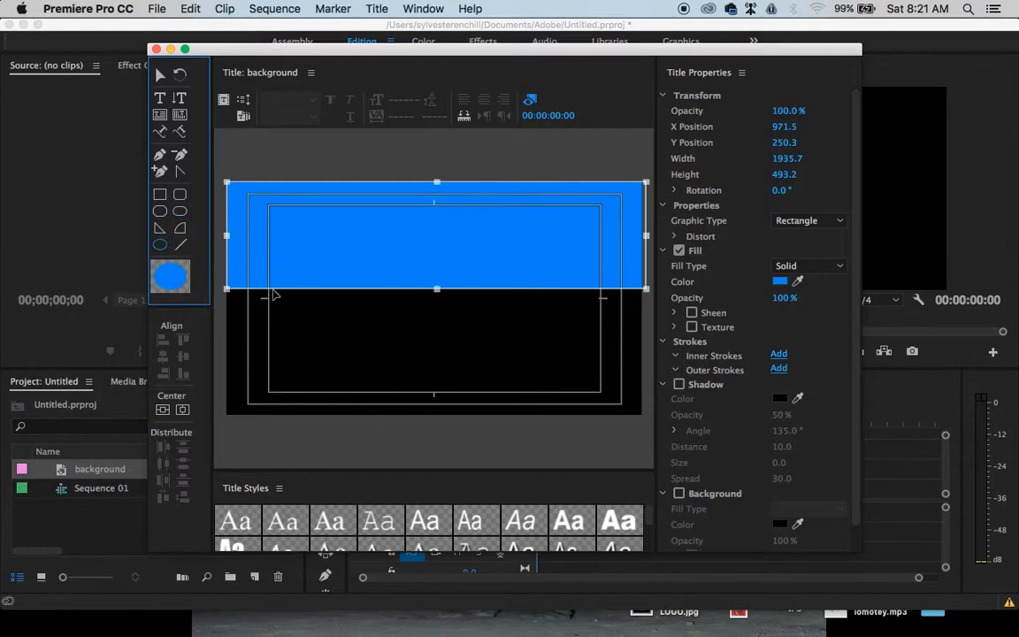
drag(303, 358, 370, 327)
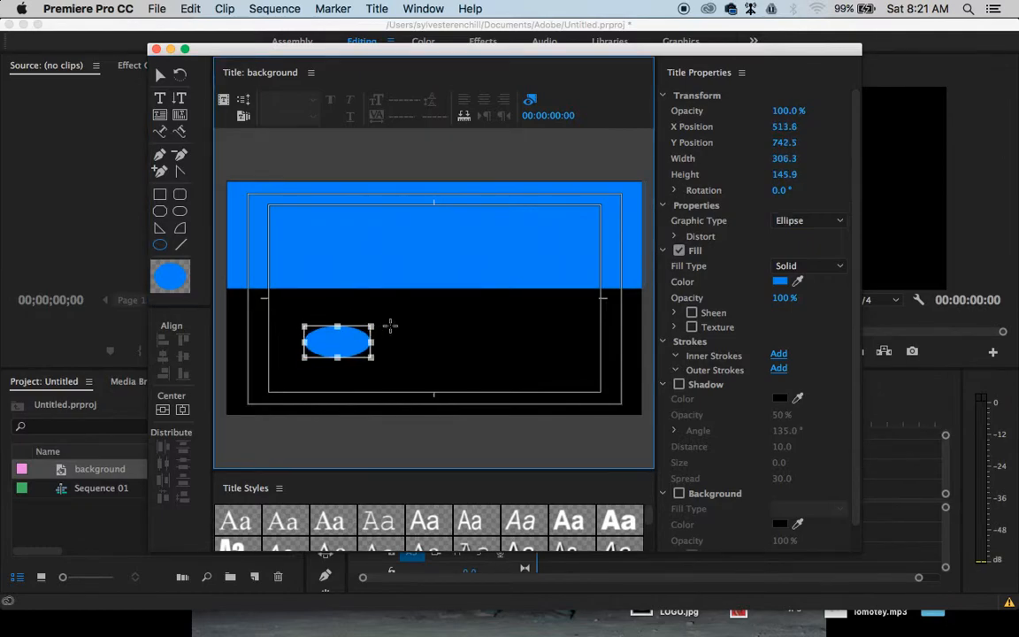
Fill the ellipse with white (FFFFFF) and move it onto the blue rectangle's upper-left area, at about X 374, Y 159
click(780, 282)
click(459, 293)
drag(446, 294, 287, 357)
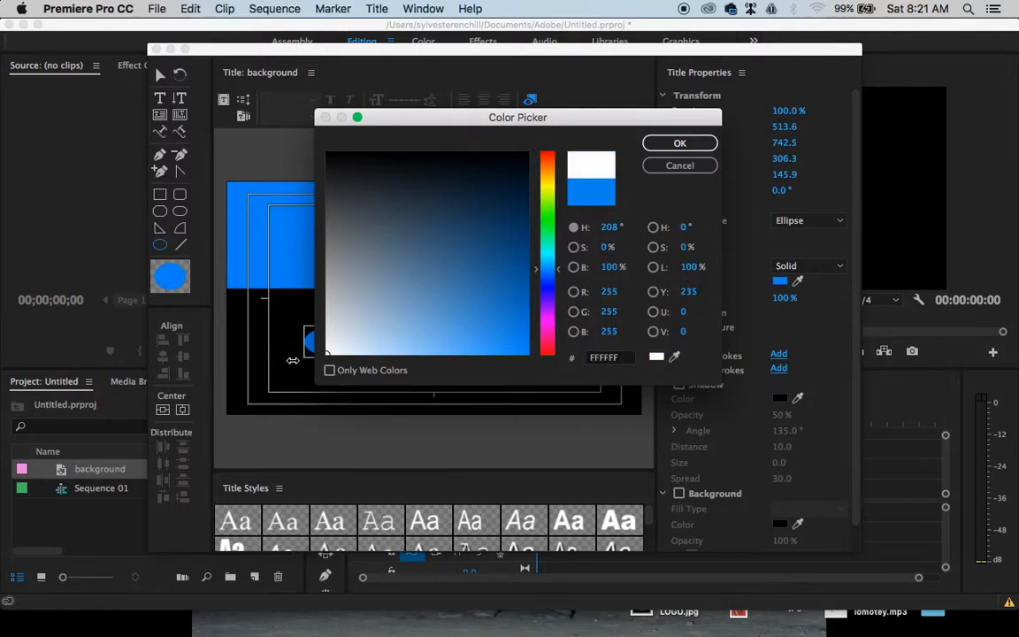
click(681, 144)
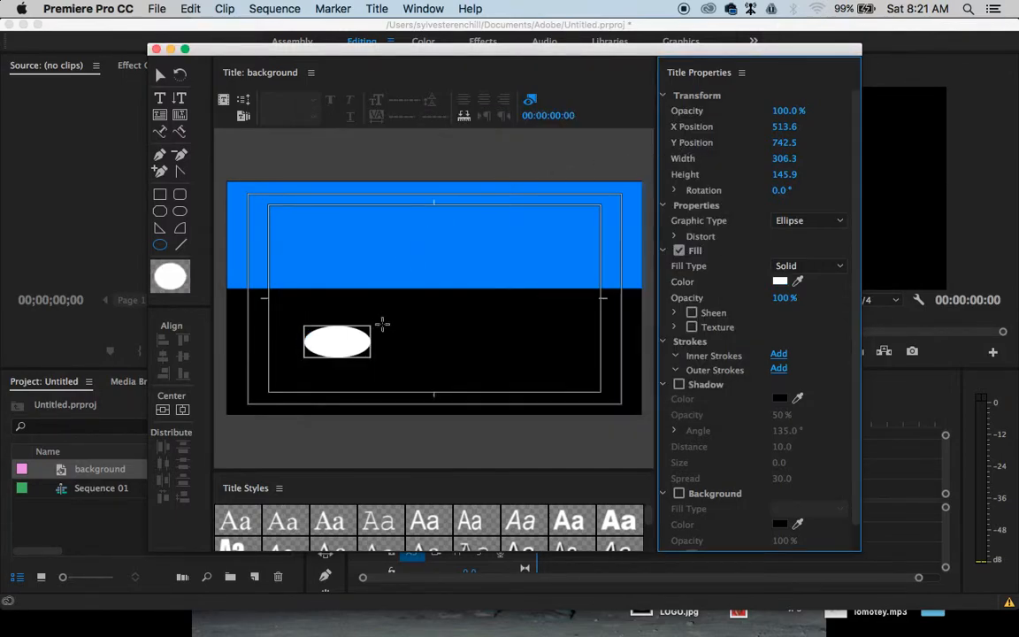
drag(324, 335, 299, 214)
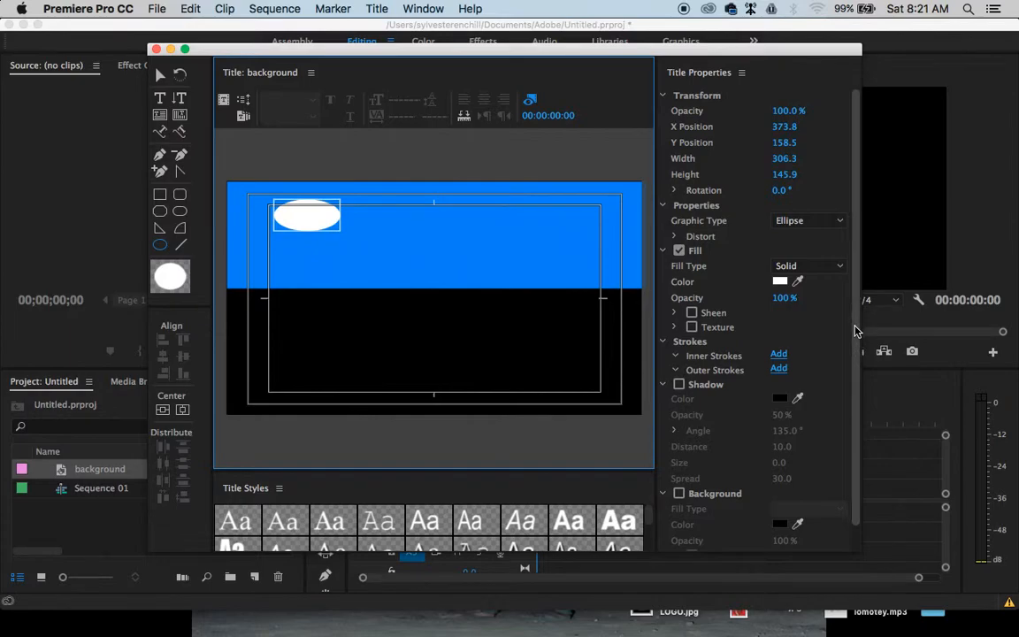
Add an inner stroke of type Edge to the ellipse and make the stroke color white
drag(856, 331, 857, 380)
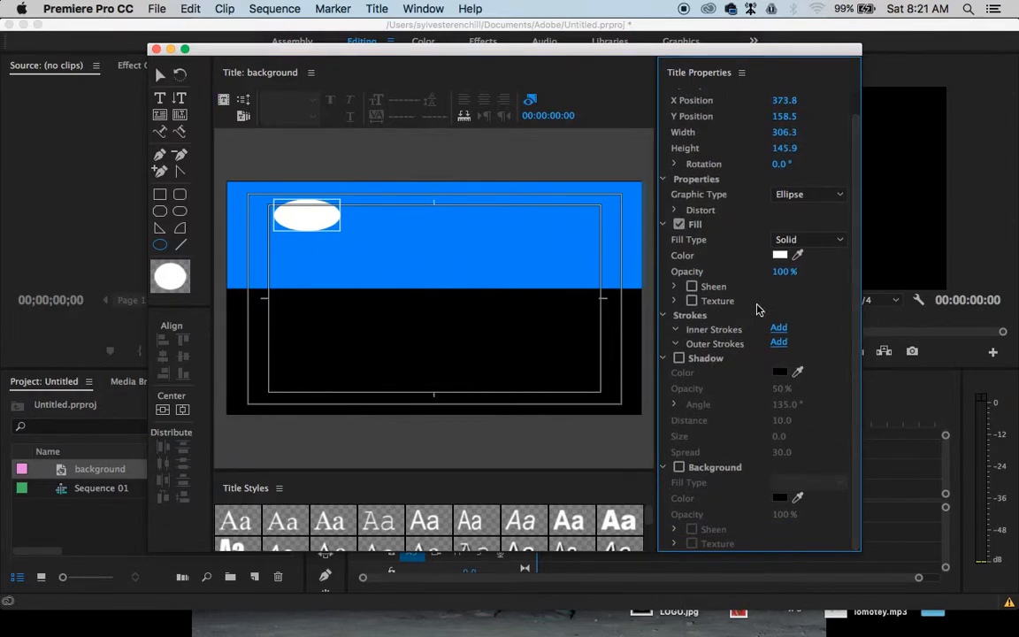
drag(856, 353, 863, 297)
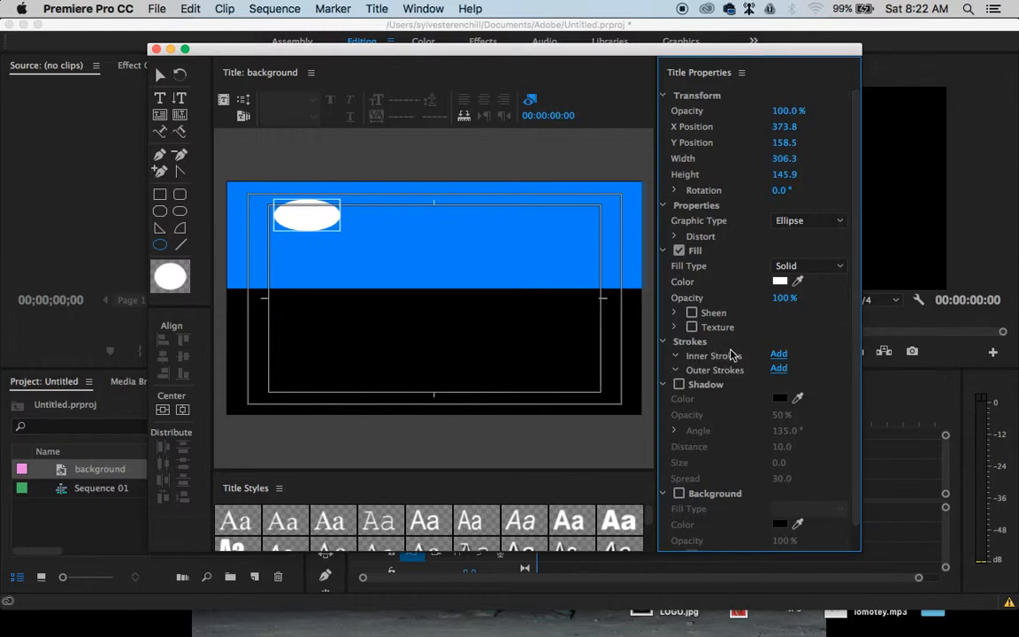
click(778, 355)
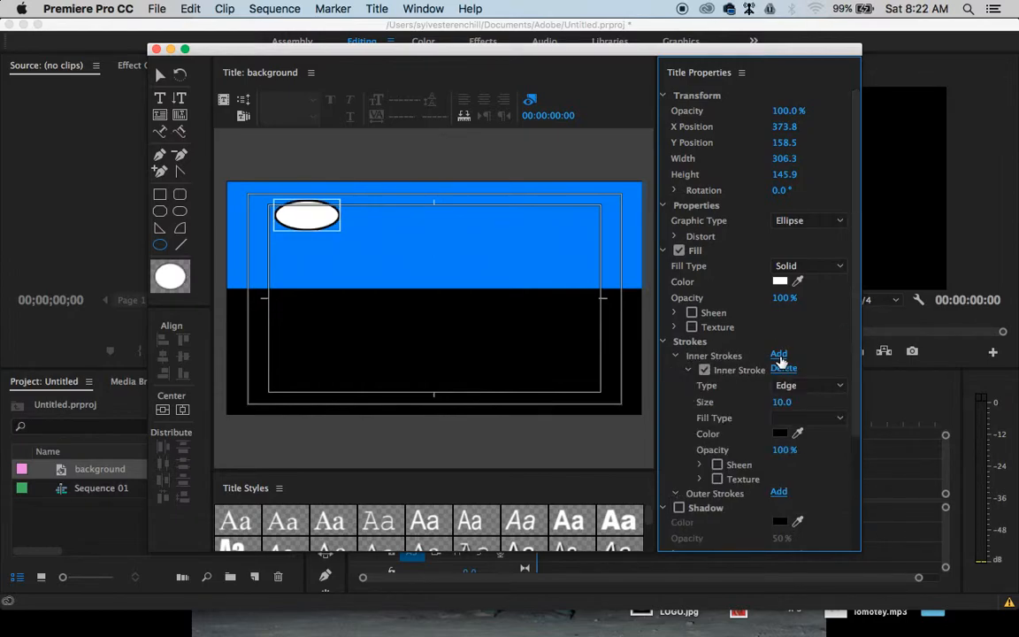
click(781, 434)
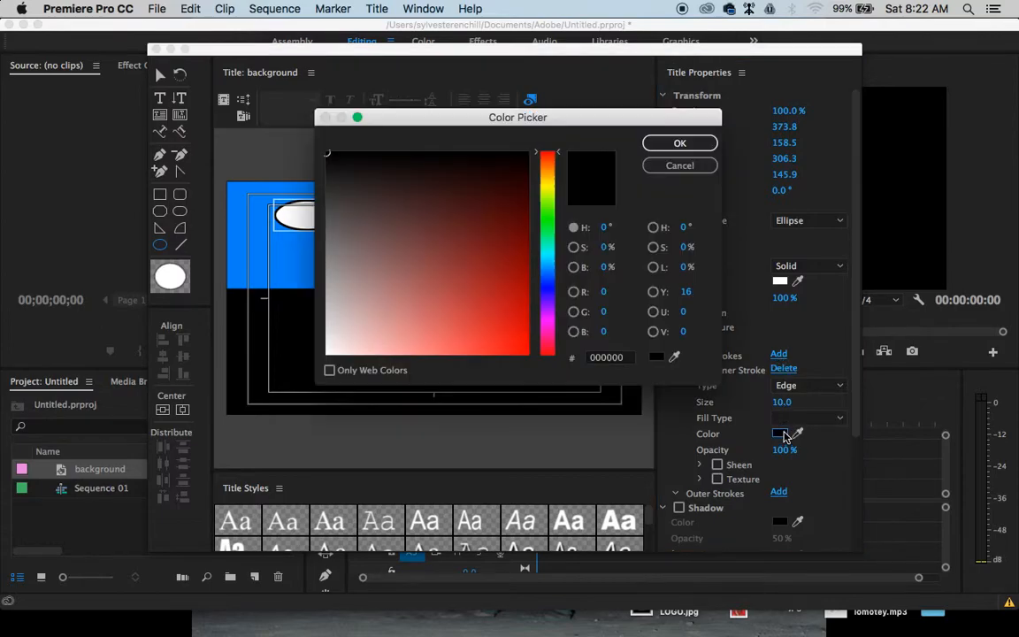
click(333, 353)
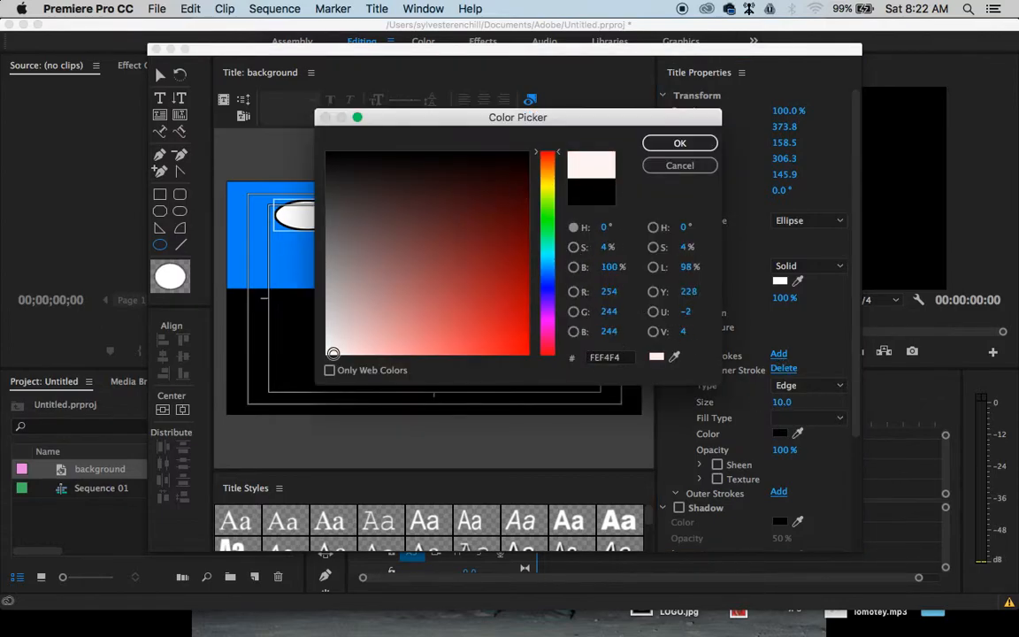
click(678, 151)
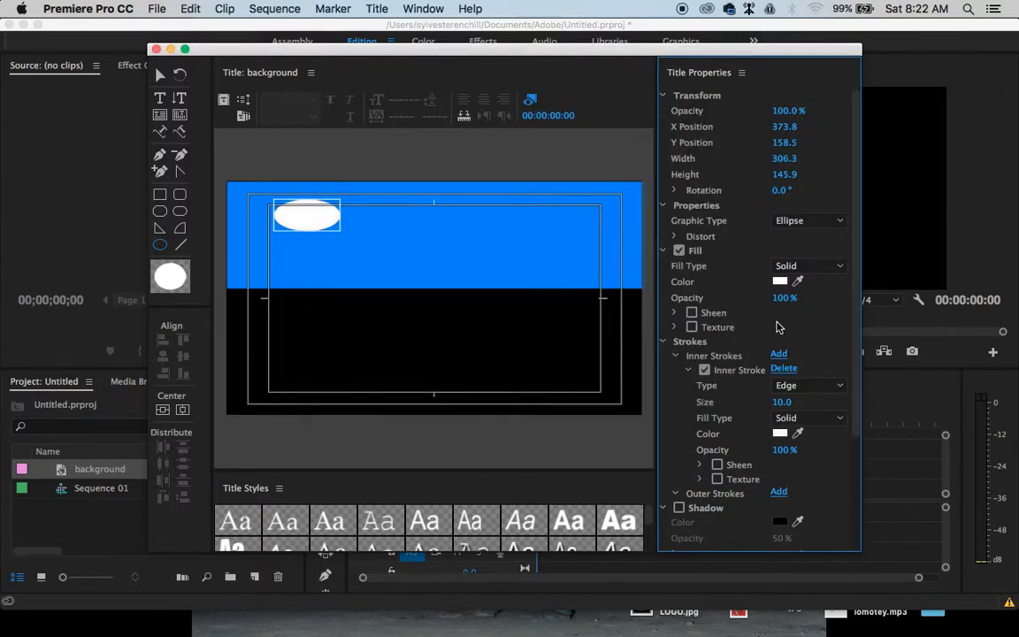
Change the white ellipse's inner stroke type to Depth
click(800, 386)
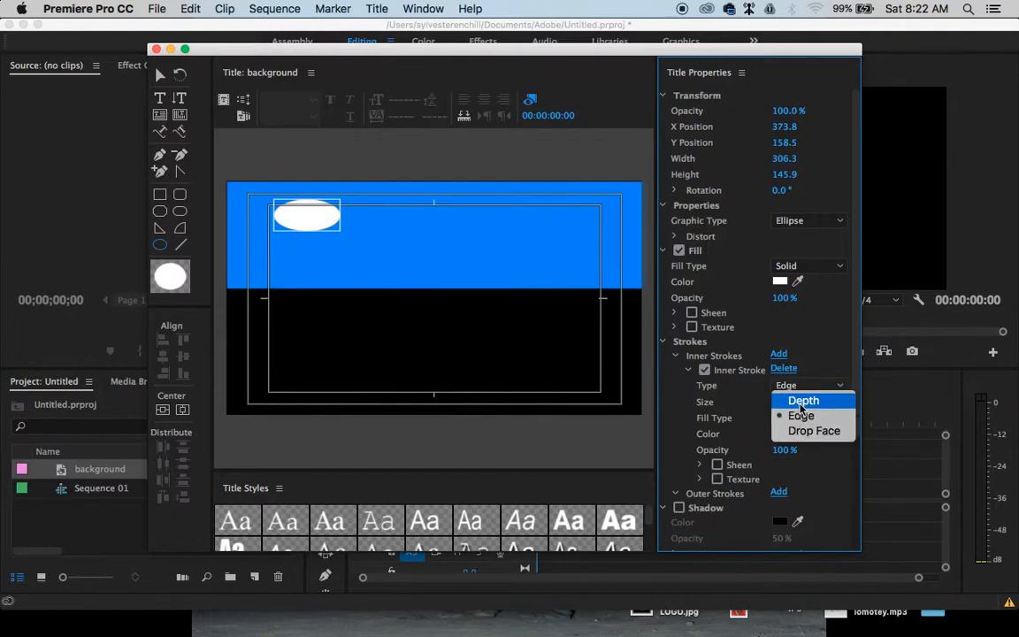
click(803, 400)
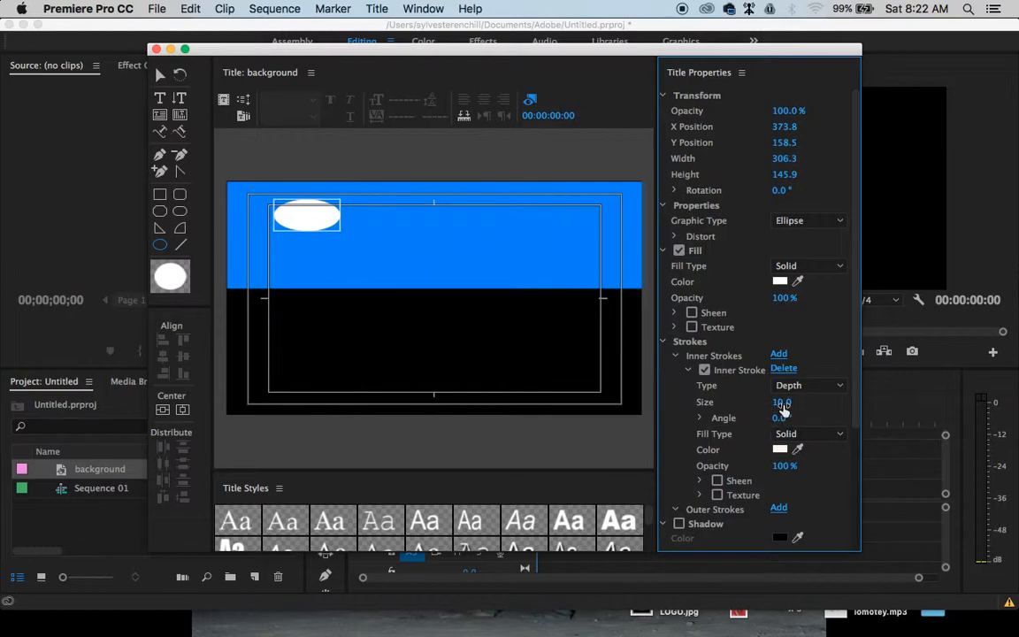
click(325, 228)
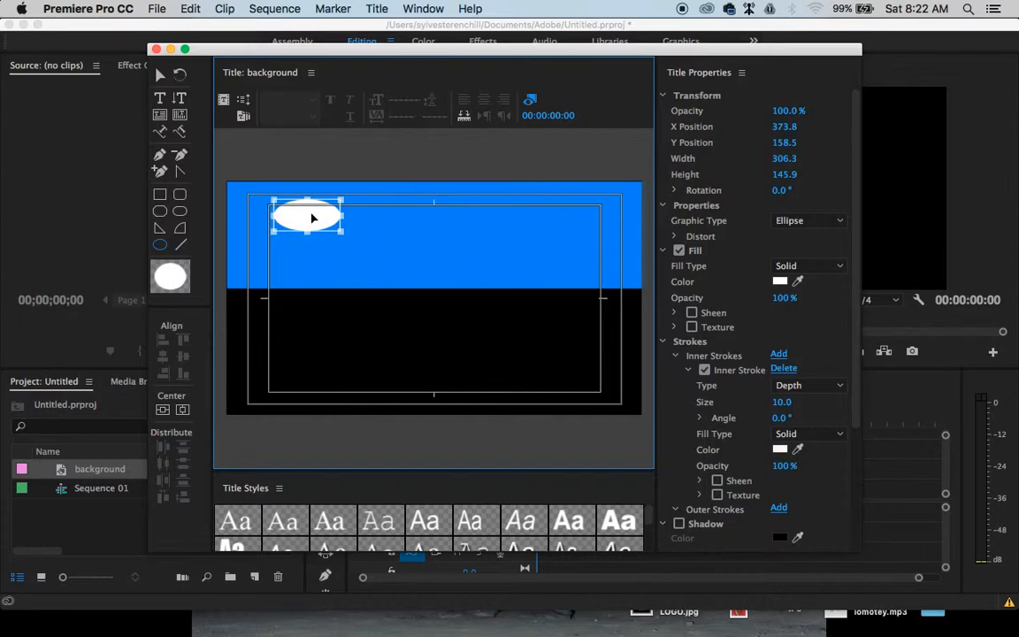
Add smaller white ellipses overlapping both sides of the first, about 225 by 124 on the right and 119 by 91 on the left
drag(312, 218, 365, 229)
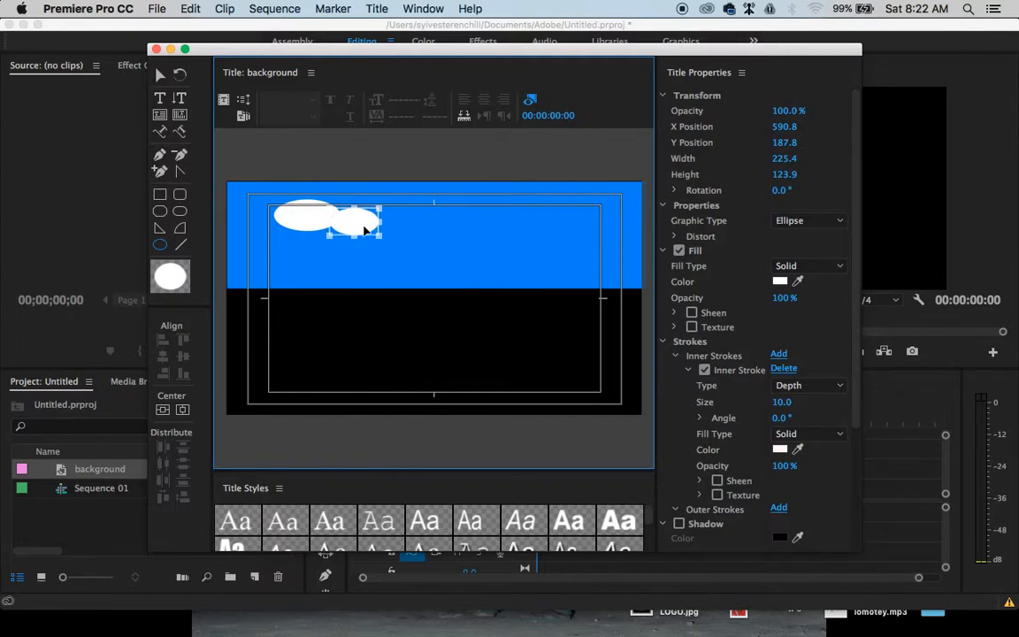
click(305, 216)
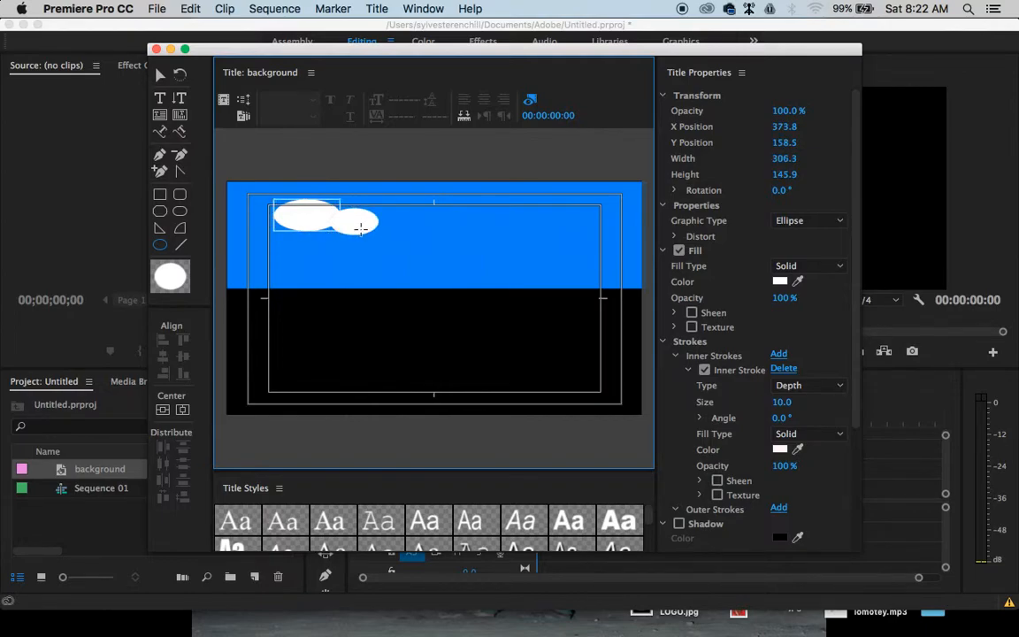
drag(341, 200, 272, 224)
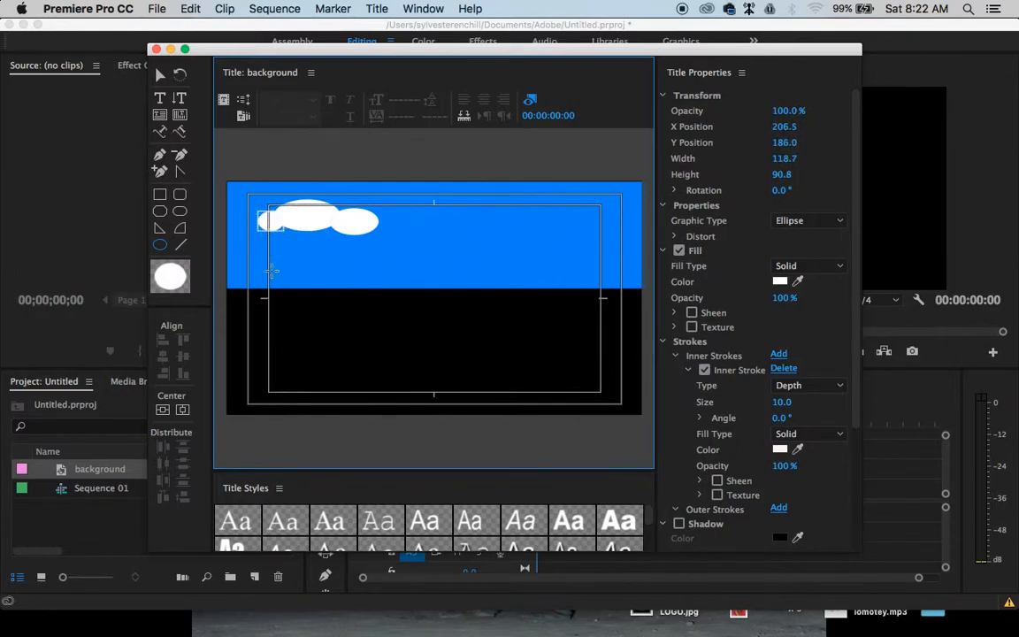
Build a second cloud in the sky's upper middle from a large white ellipse and an overlapping one about 236 by 124 on its right
click(323, 230)
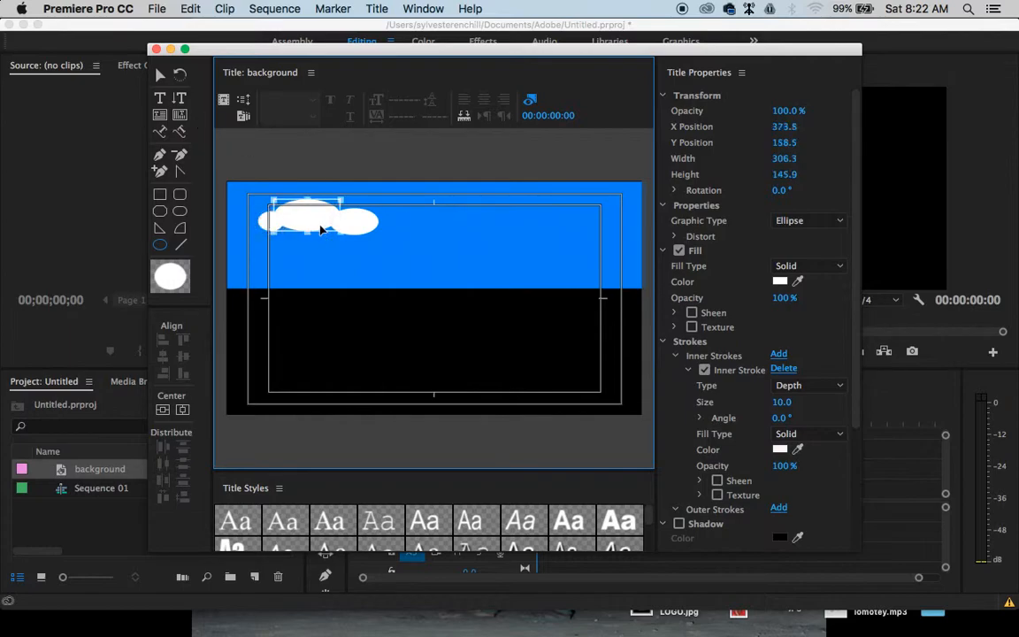
drag(323, 224, 476, 231)
click(335, 226)
drag(330, 220, 530, 229)
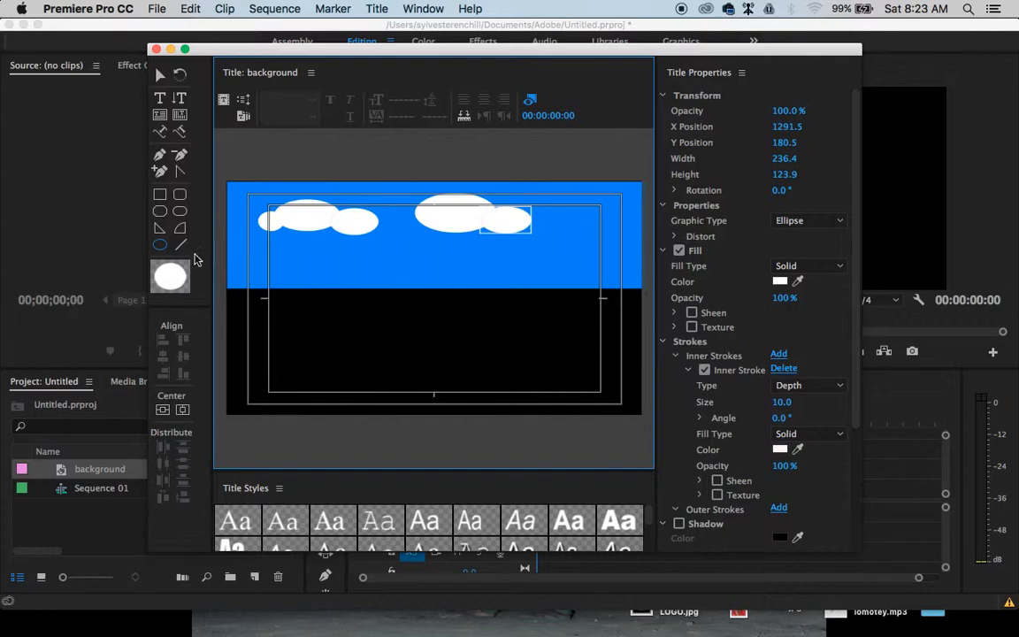
Draw a sun ellipse about 236 by 207 in the sky's upper-right corner and fill it with yellow F8E837
click(161, 248)
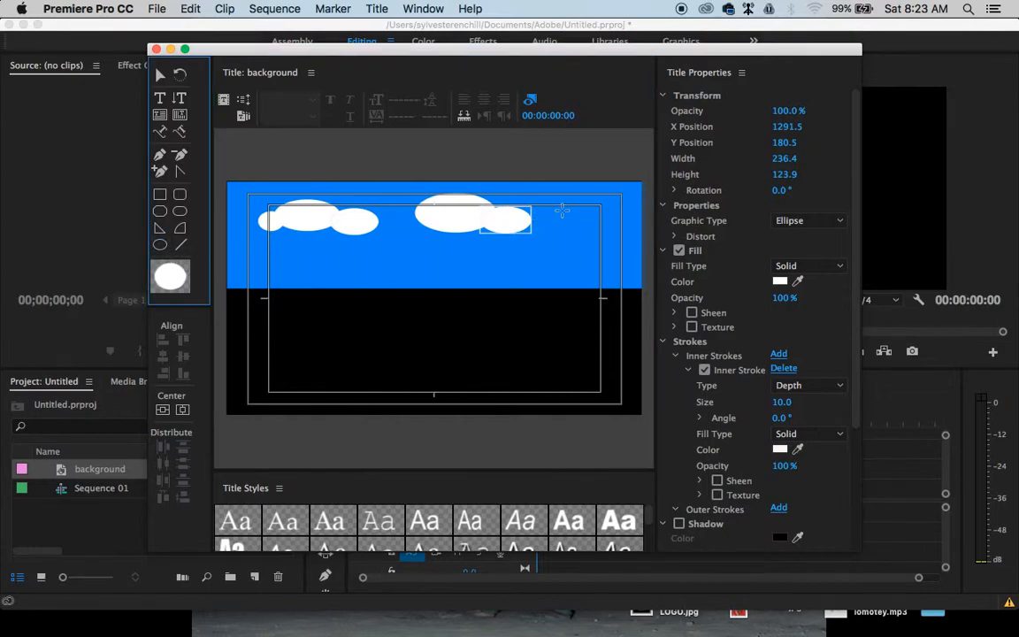
drag(577, 202, 599, 229)
click(779, 282)
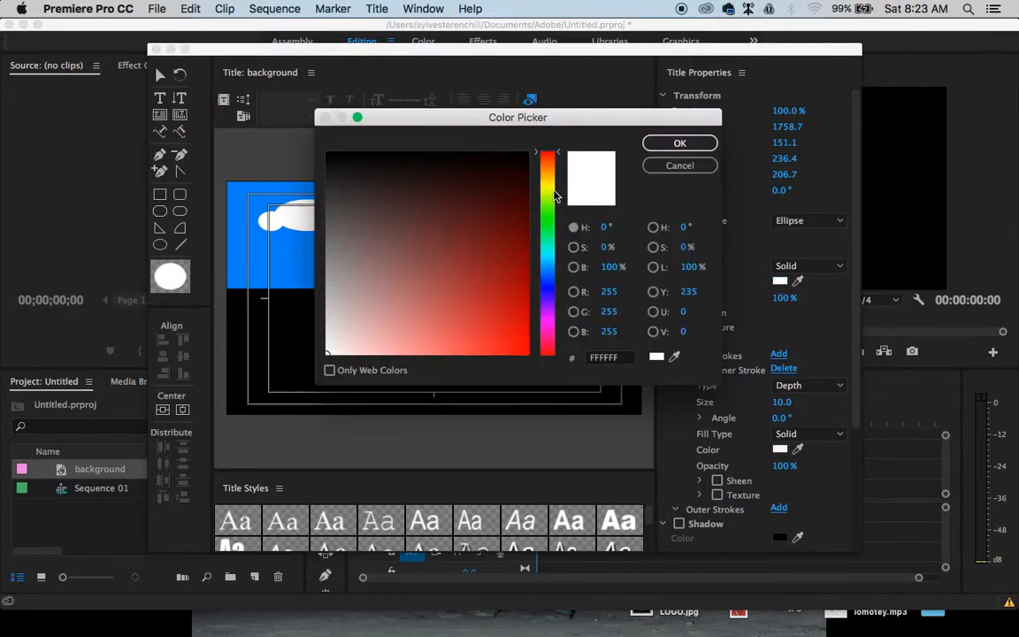
click(547, 183)
drag(464, 199, 484, 349)
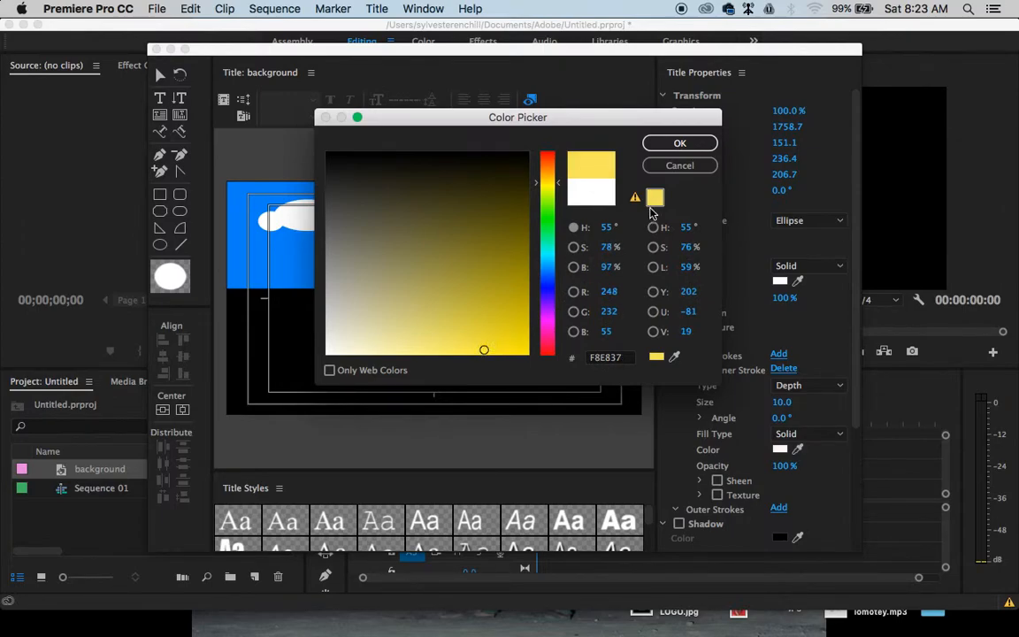
click(680, 144)
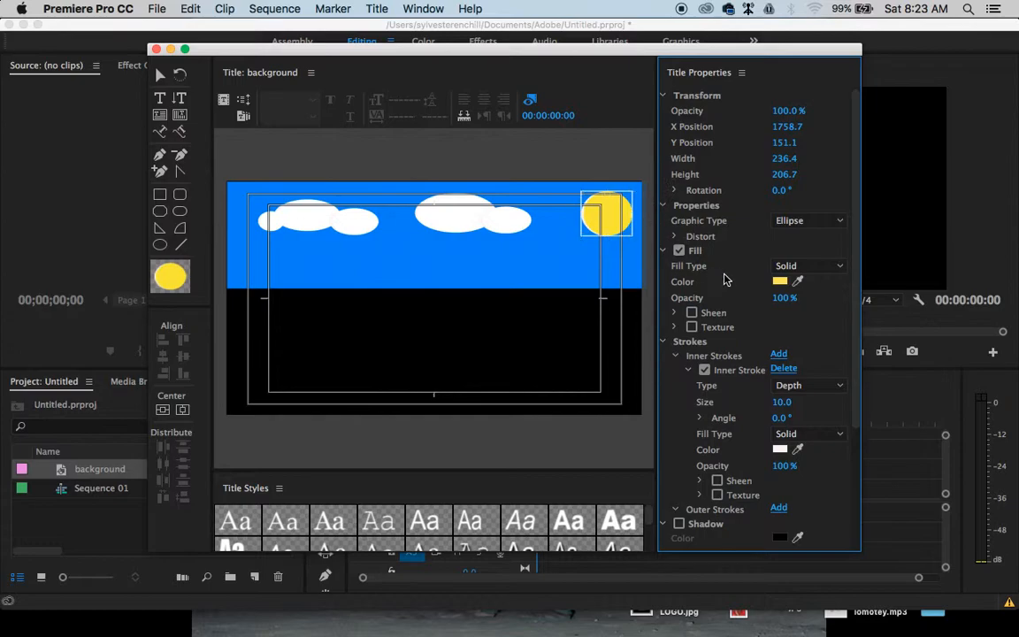
Shrink the yellow ellipse to about 207 by 181 and set its inner stroke to type Edge with 51% opacity
click(626, 228)
drag(635, 240, 628, 232)
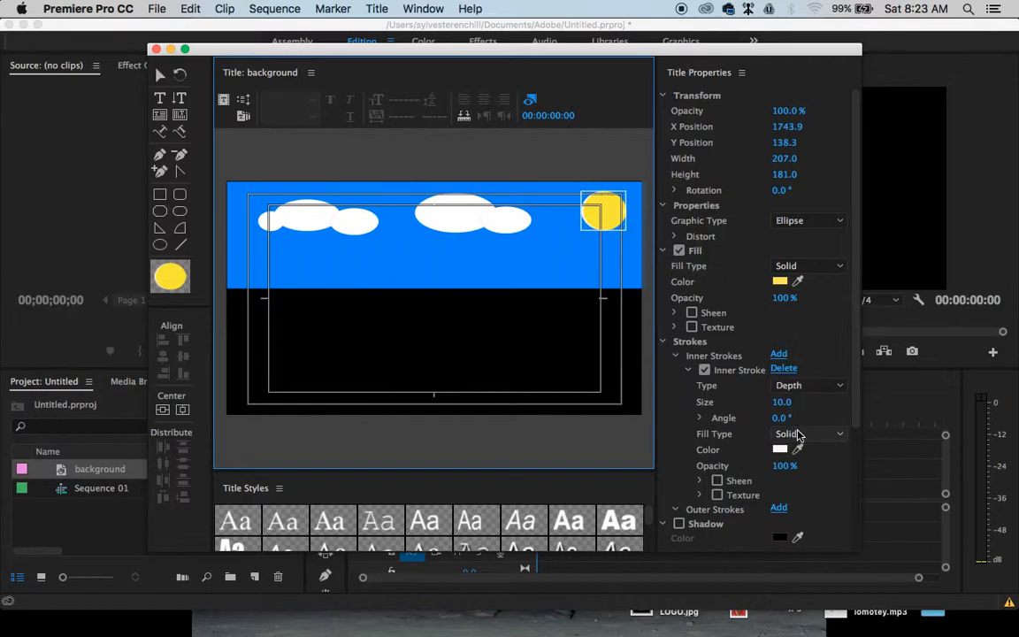
click(816, 390)
click(805, 416)
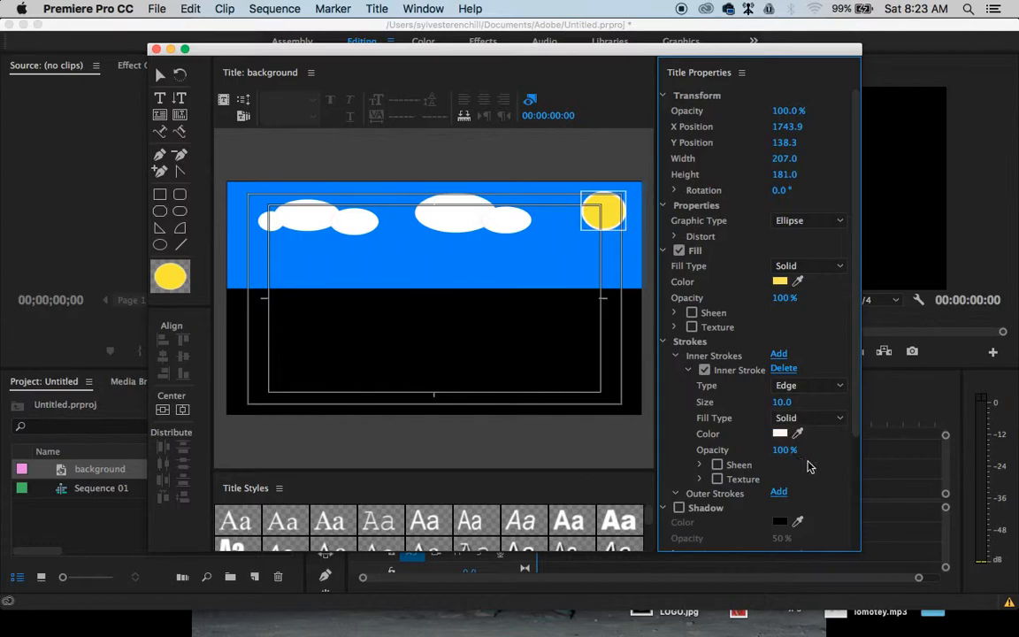
drag(781, 450, 755, 449)
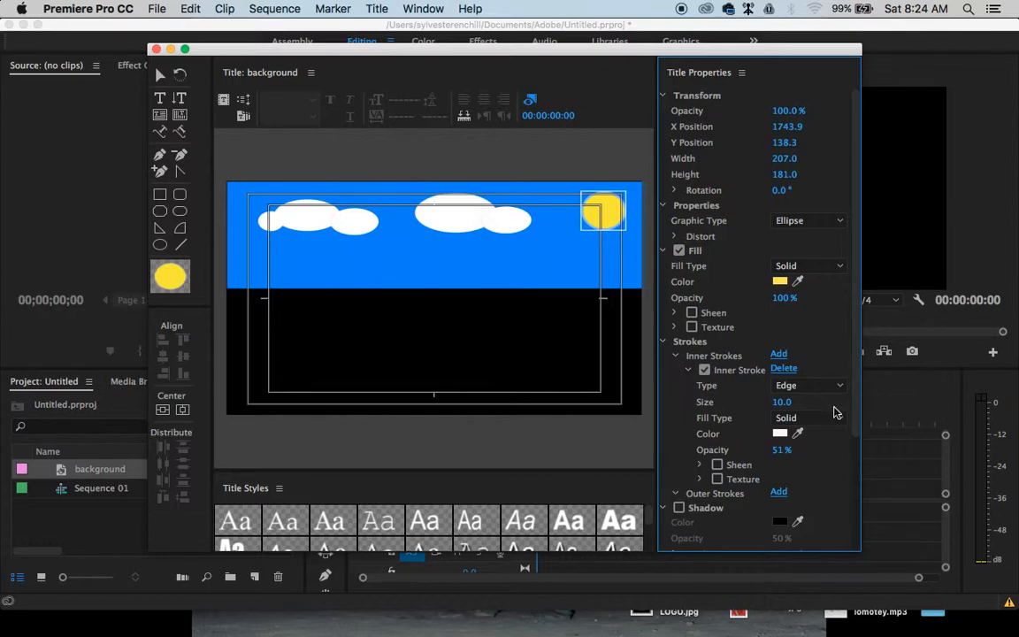
Try the default shadow on the yellow sun ellipse and turn it off again
drag(856, 407, 836, 509)
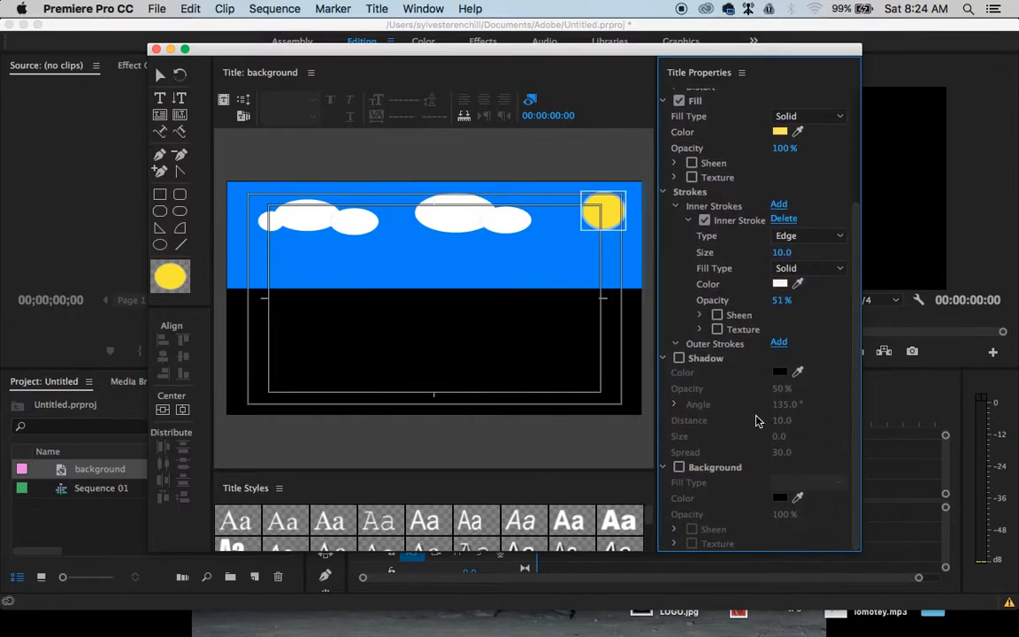
click(680, 359)
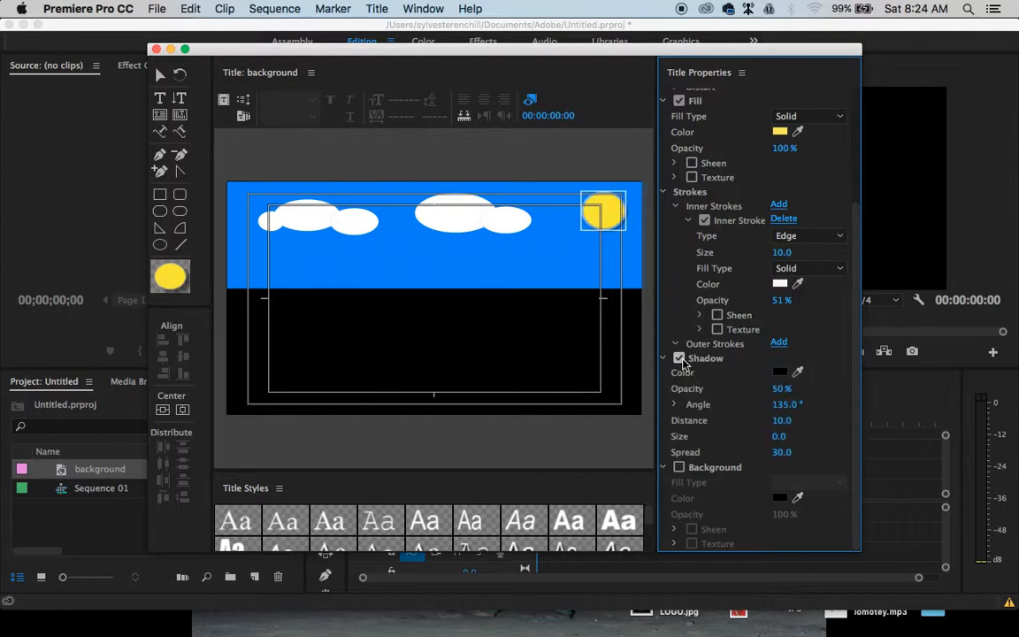
click(680, 358)
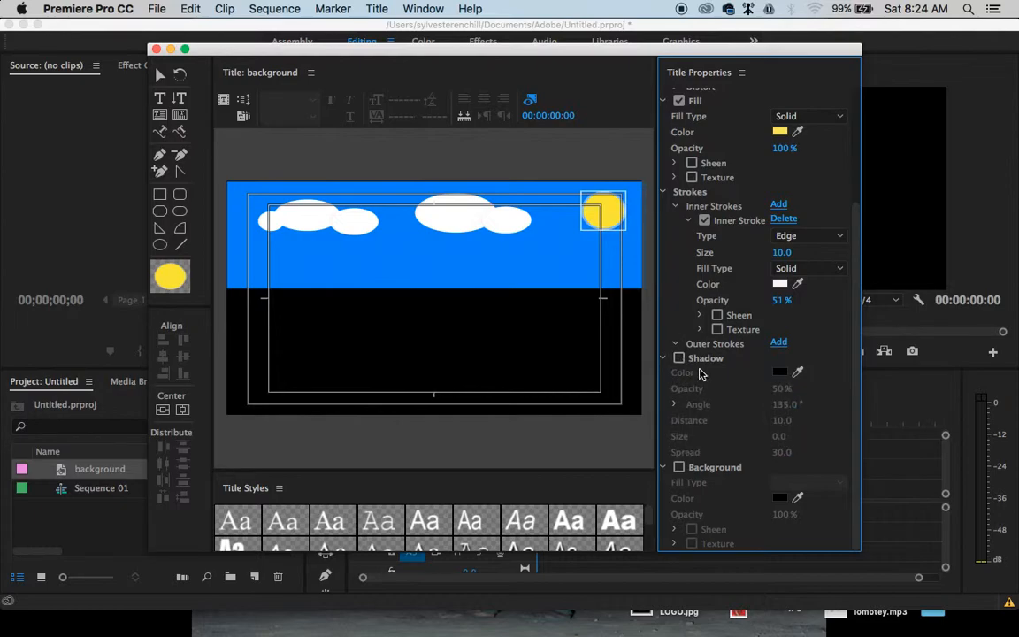
drag(856, 432, 868, 247)
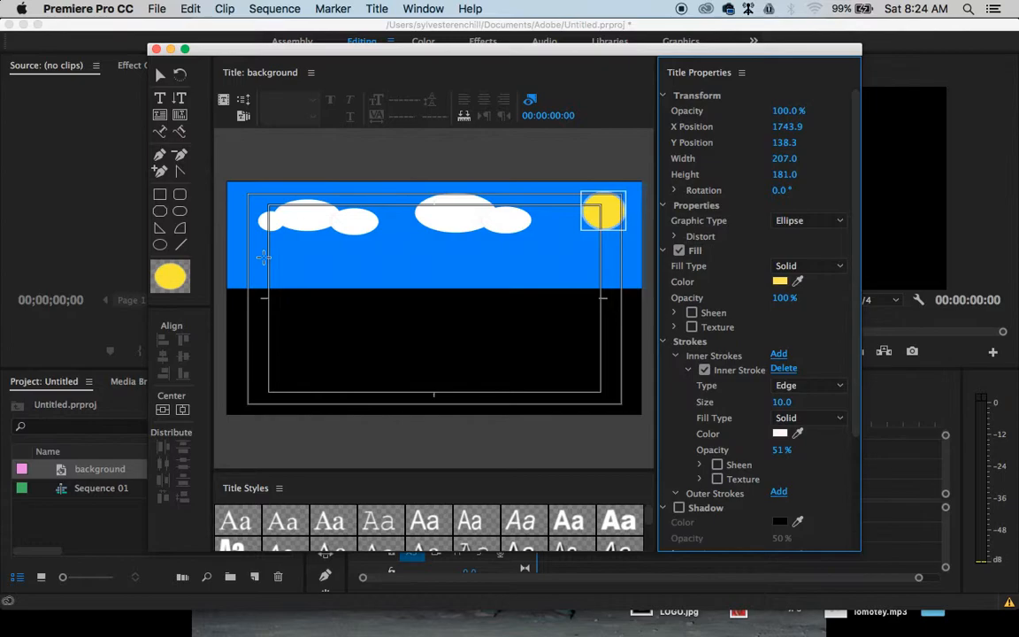
Choose the Arc tool, try a gray 717171 fill with the sun still selected, and undo the color change
click(182, 231)
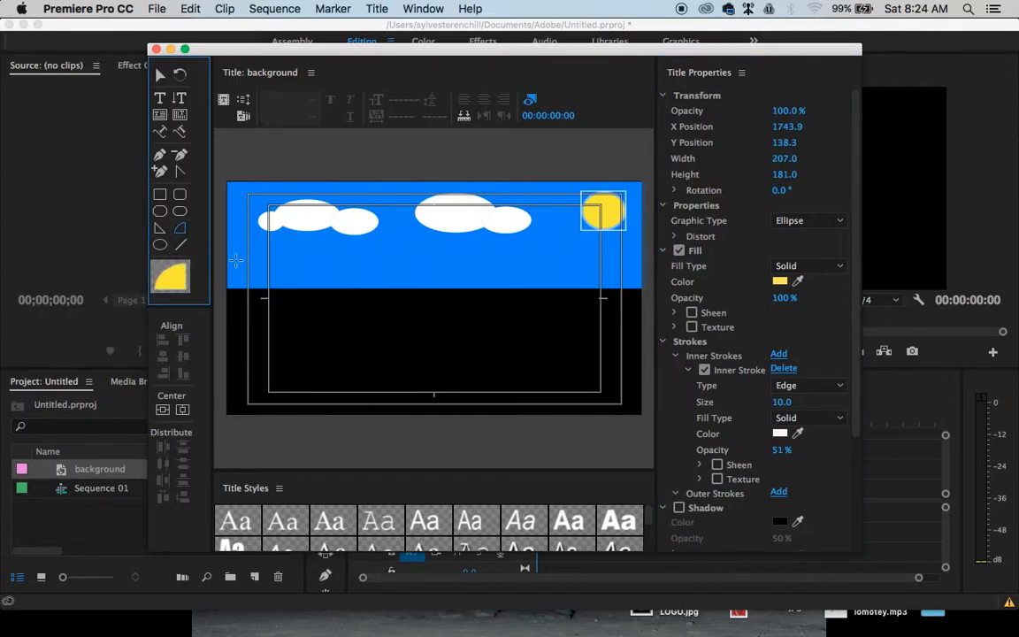
click(781, 283)
click(779, 284)
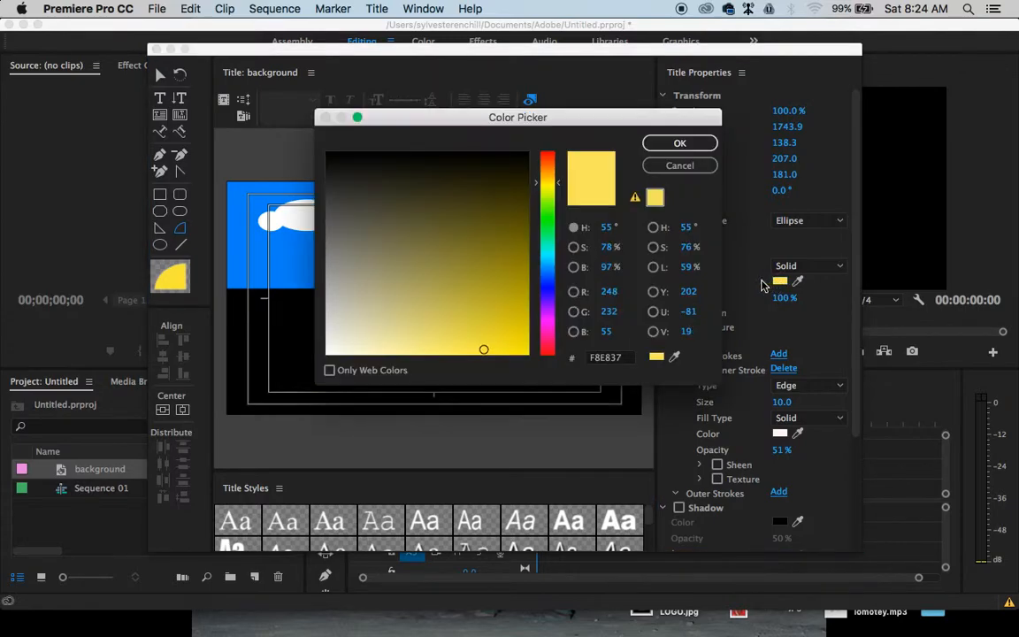
drag(354, 256, 315, 241)
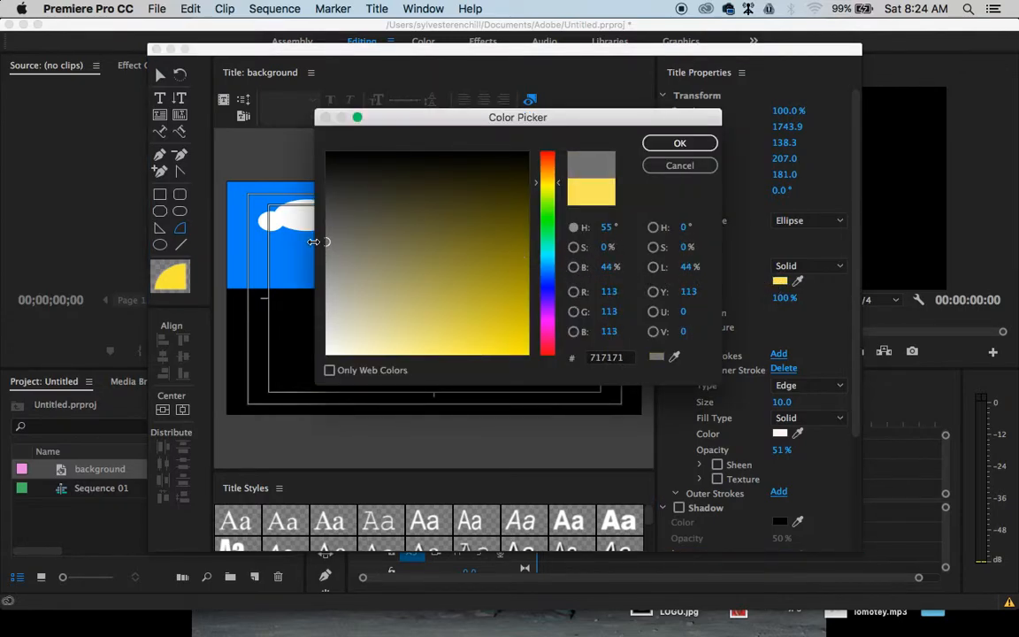
click(678, 144)
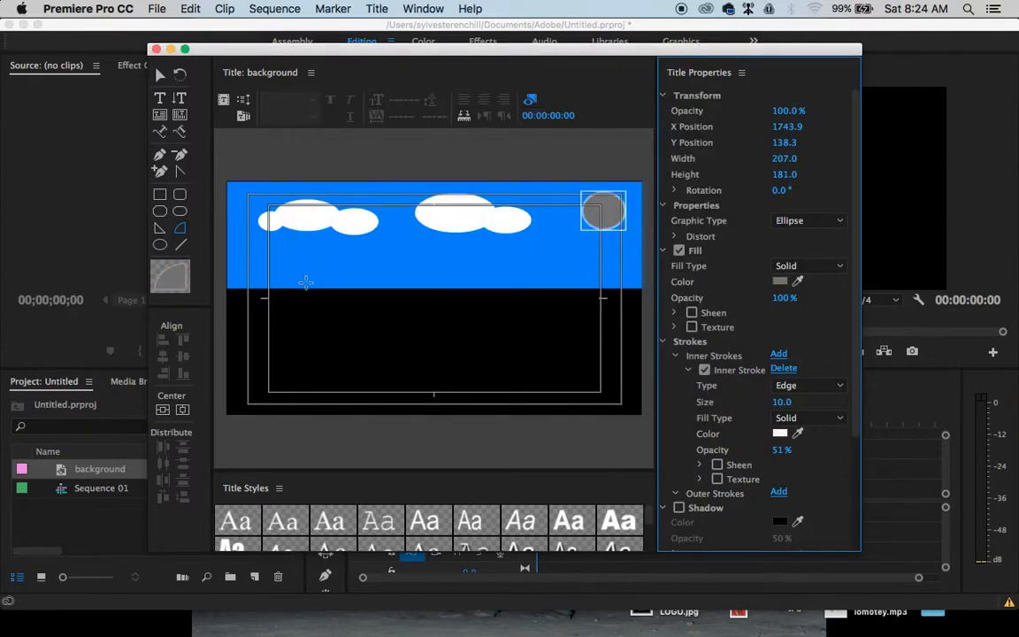
key(super+z)
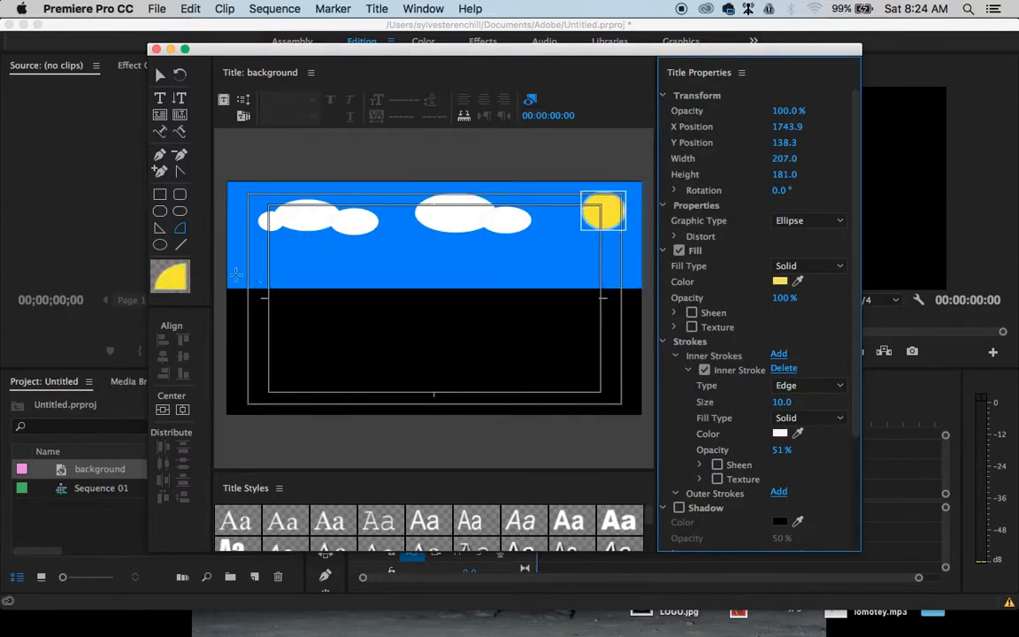
Draw a yellow arc in the black area, disable its inner stroke, narrow it to about 472 by 332, and delete it
click(181, 246)
drag(259, 267, 337, 300)
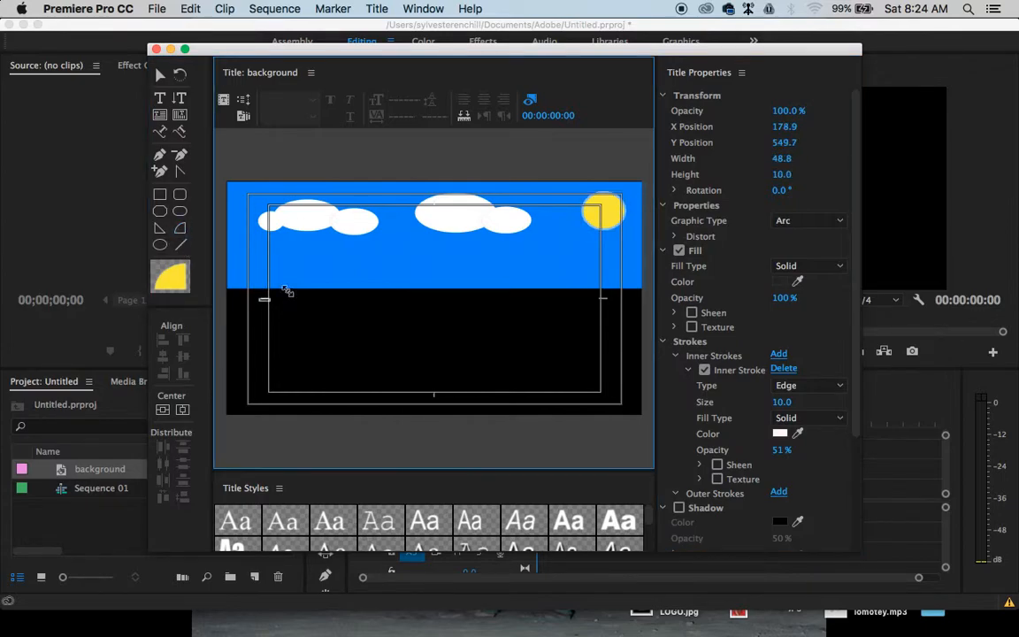
mouse_move(365, 264)
mouse_down()
mouse_move(382, 252)
mouse_move(326, 318)
mouse_move(319, 348)
mouse_move(376, 375)
mouse_up()
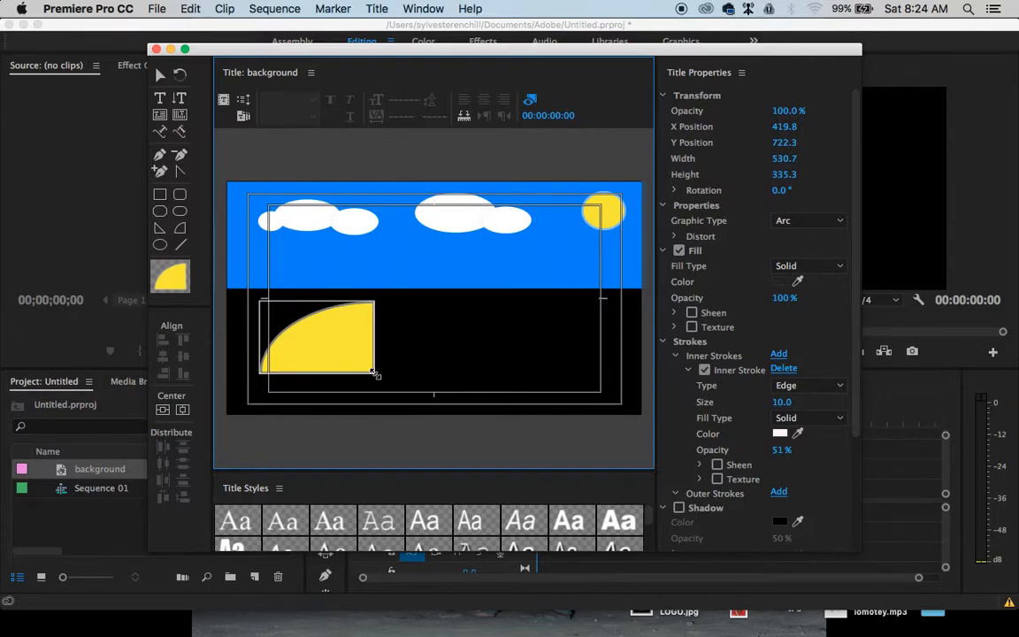
drag(375, 374, 355, 345)
click(705, 371)
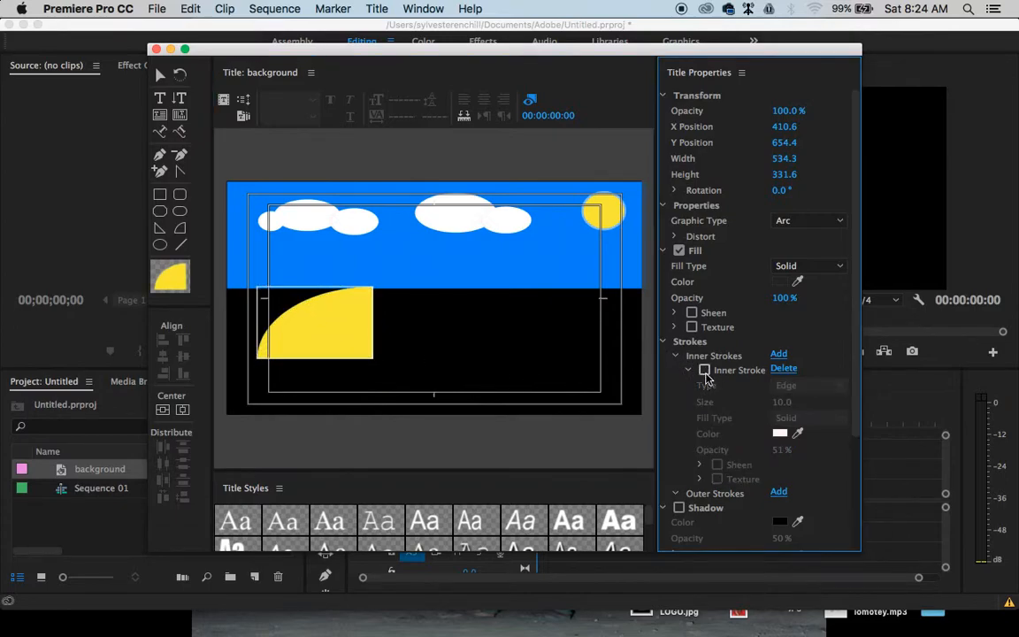
drag(375, 334, 362, 324)
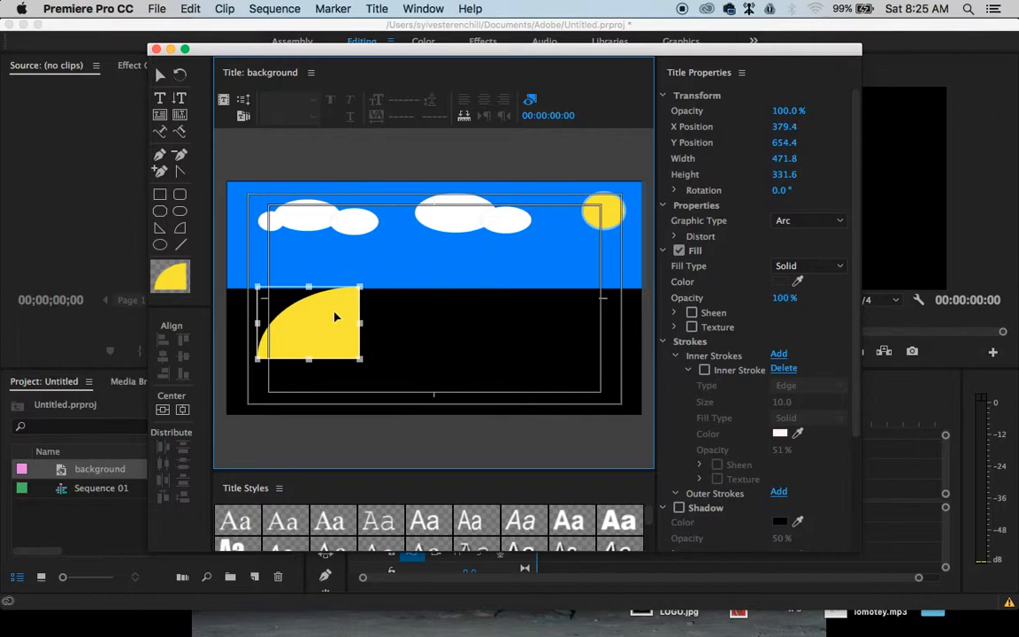
key(Delete)
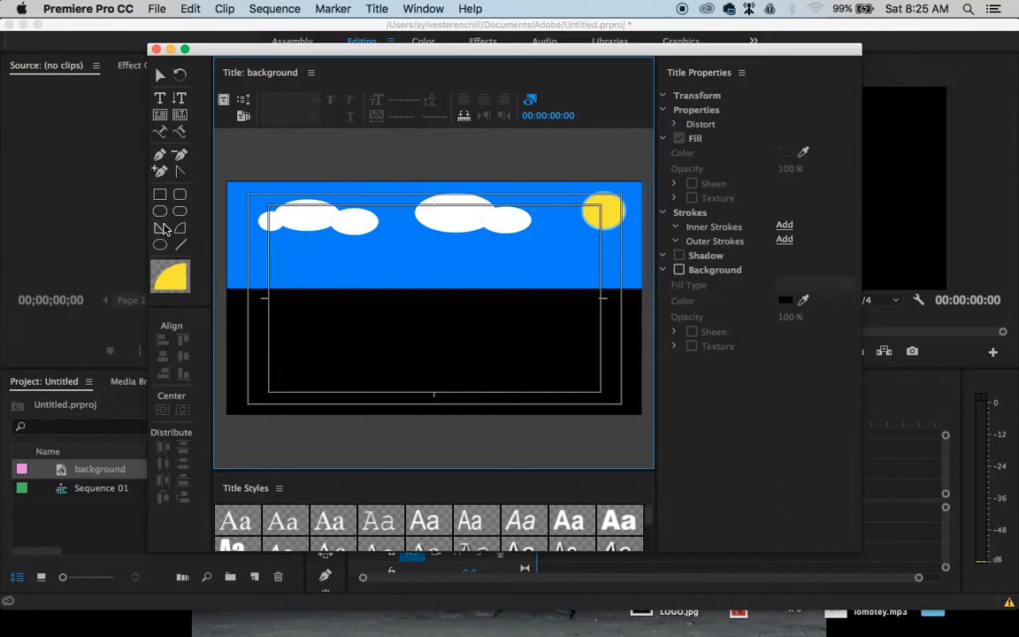
Draw a large ellipse about 760 by 488 across the sky's lower-left edge and the black area, at about X 267, Y 506
click(159, 245)
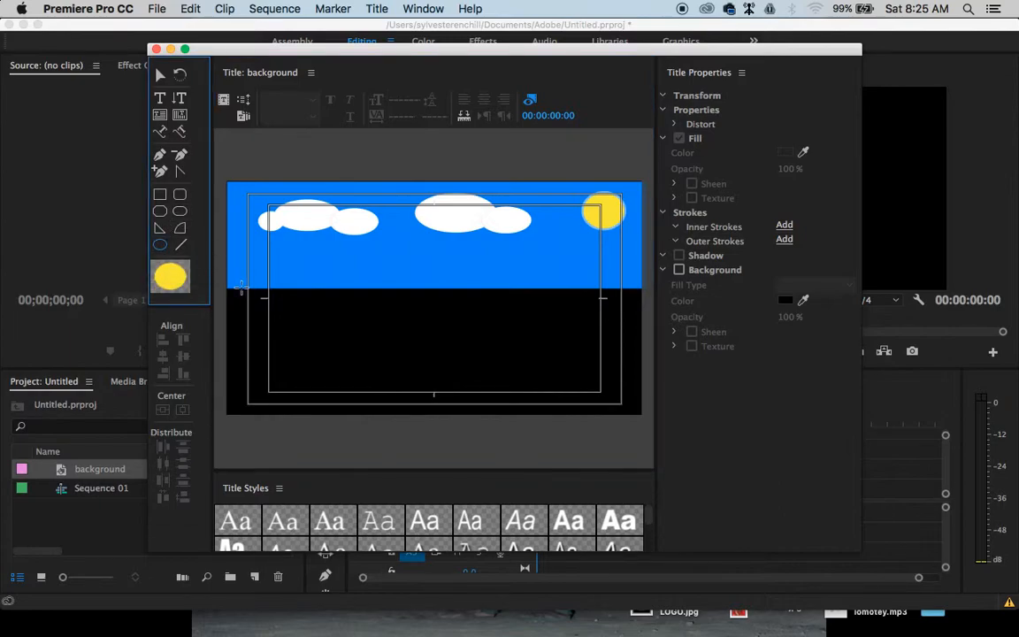
drag(384, 348, 219, 244)
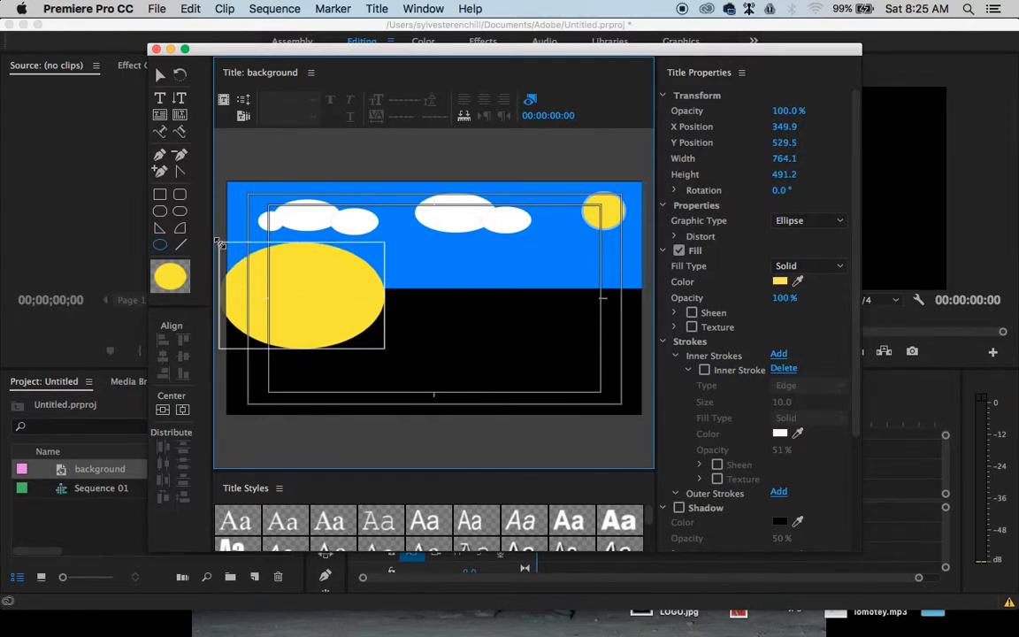
drag(291, 291, 274, 287)
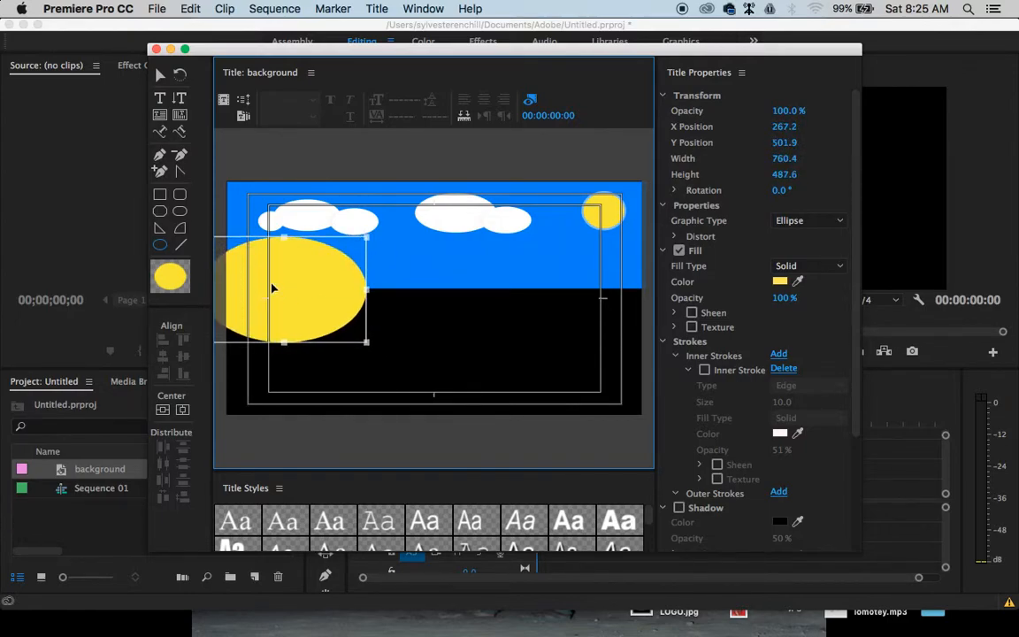
Fill the large ellipse with gray 8E8E8E
click(780, 281)
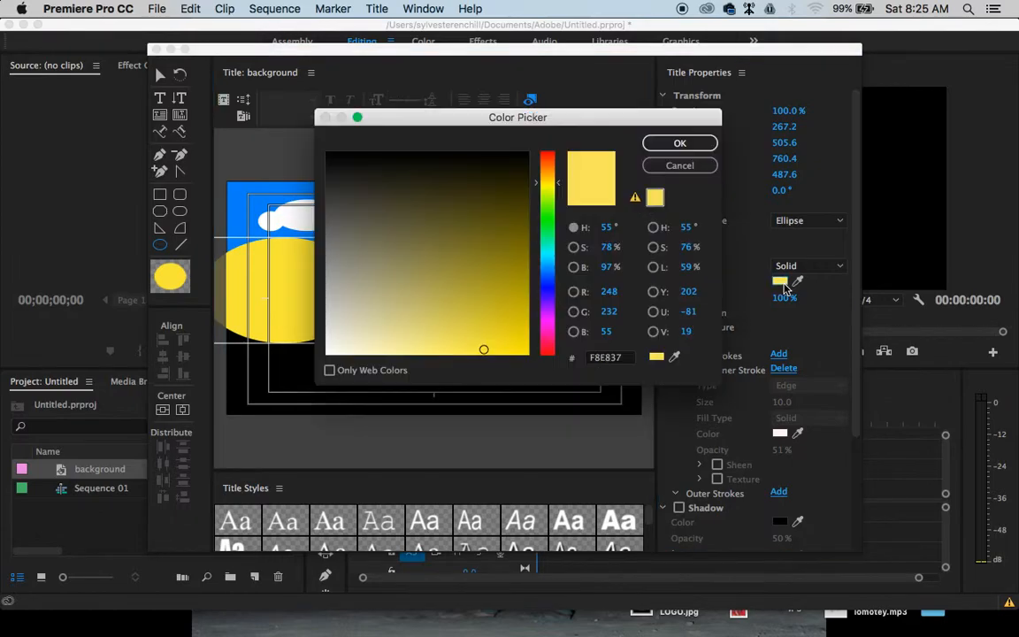
drag(398, 253, 319, 258)
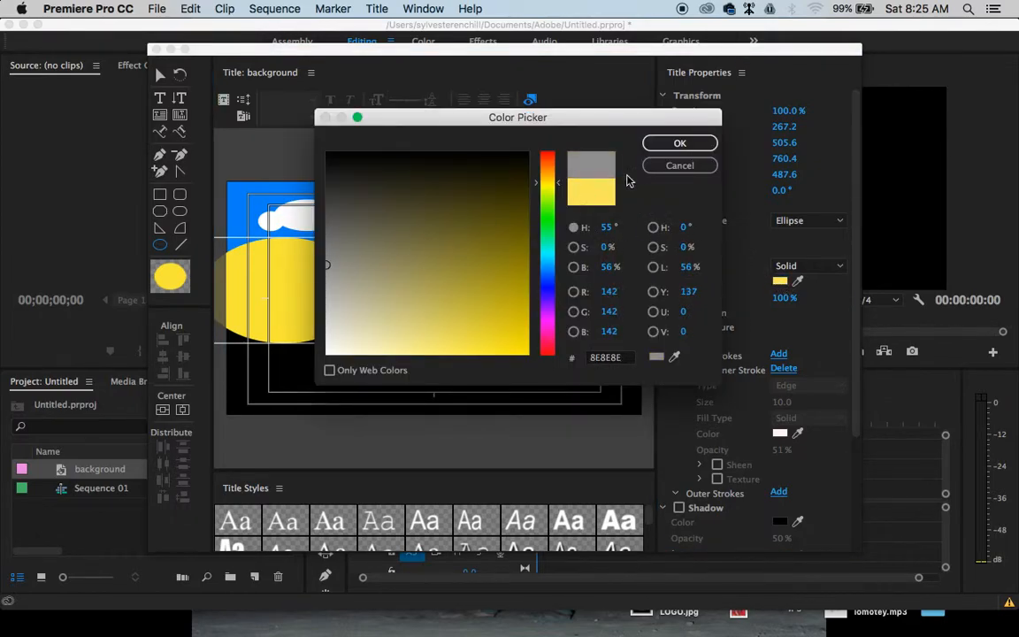
click(680, 144)
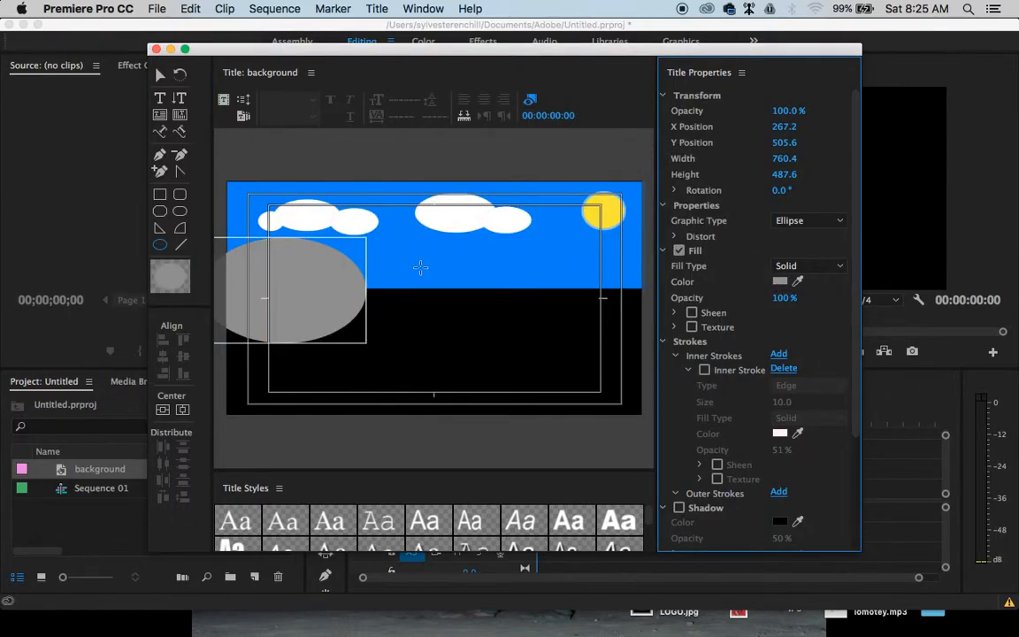
Move the gray ellipse to about X 245, Y 539, and add three more overlapping gray ellipses along the horizon to form a row of hills
drag(368, 281, 347, 290)
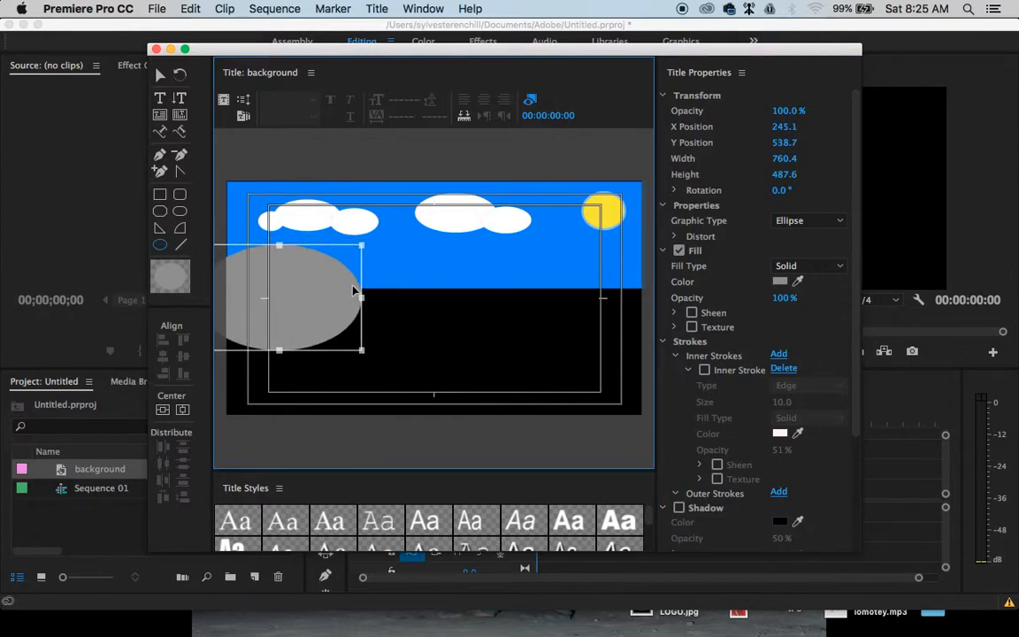
drag(354, 290, 395, 298)
drag(445, 305, 600, 314)
drag(537, 314, 539, 306)
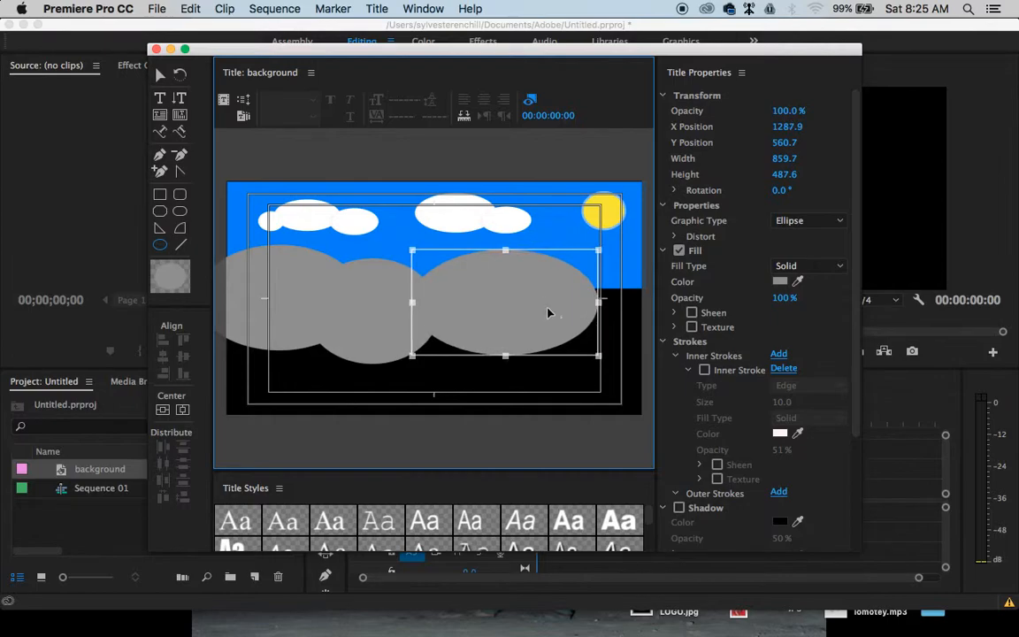
drag(599, 250, 637, 298)
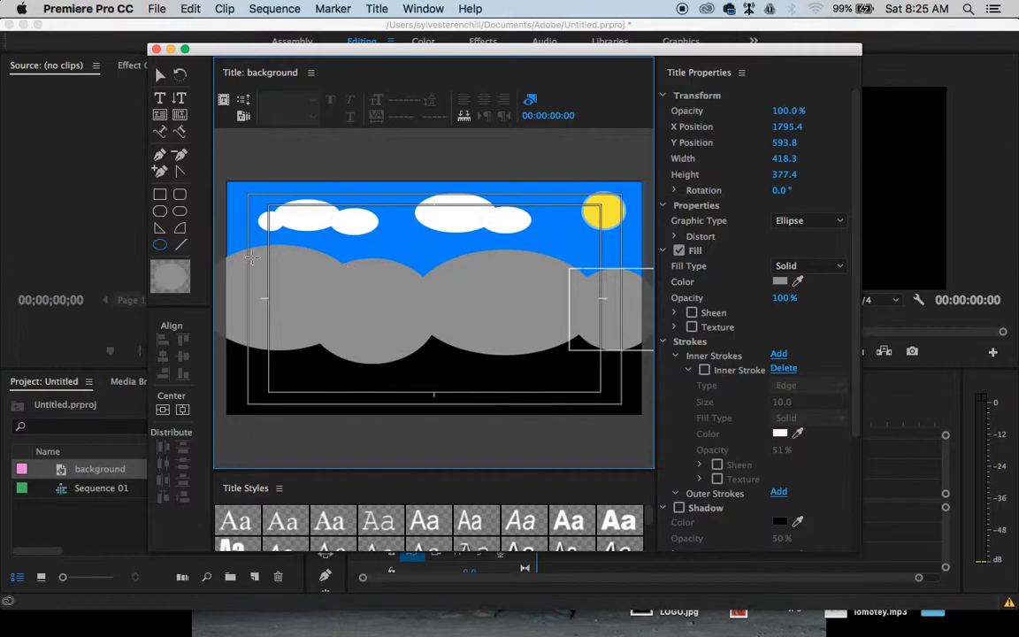
Draw a rectangle about 1972 by 559 across the area below the hills and fill it with dark green 17501A
click(163, 197)
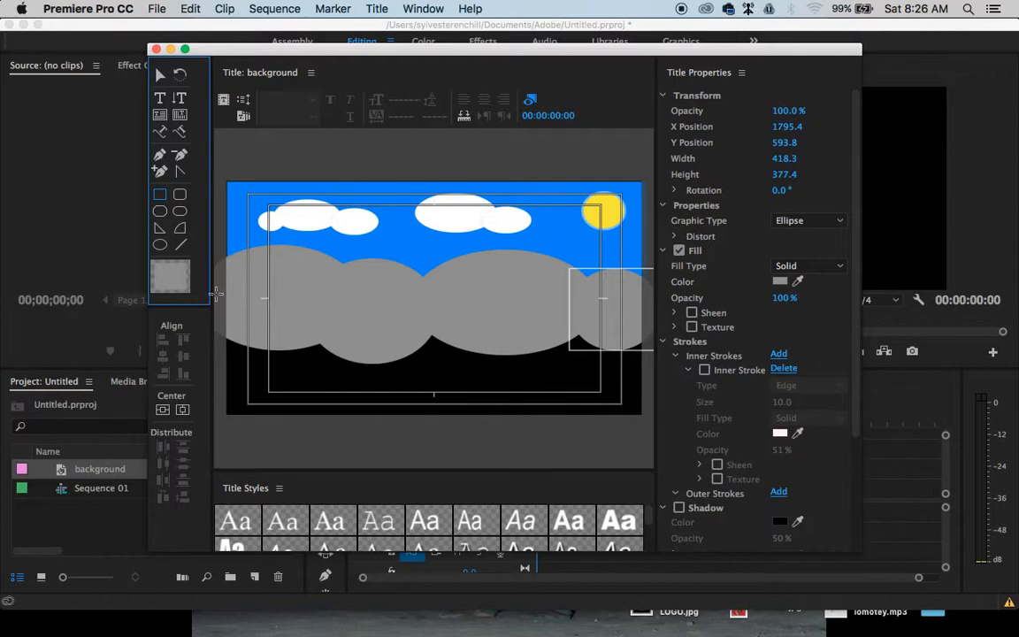
mouse_move(218, 295)
mouse_down()
mouse_move(363, 336)
mouse_move(610, 357)
mouse_move(634, 412)
mouse_move(646, 415)
mouse_up()
click(779, 281)
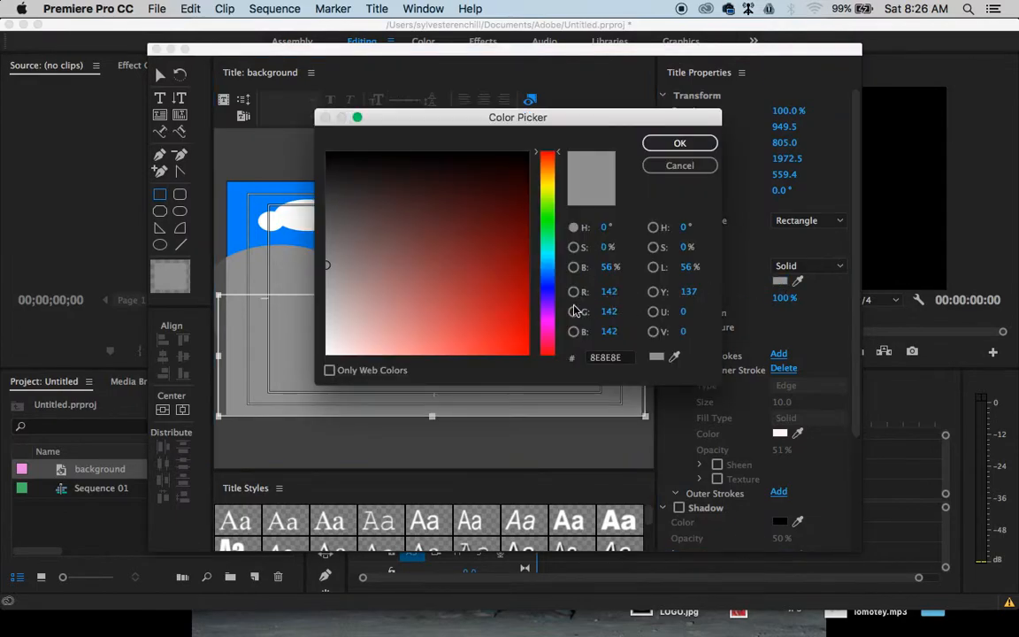
drag(545, 221, 566, 229)
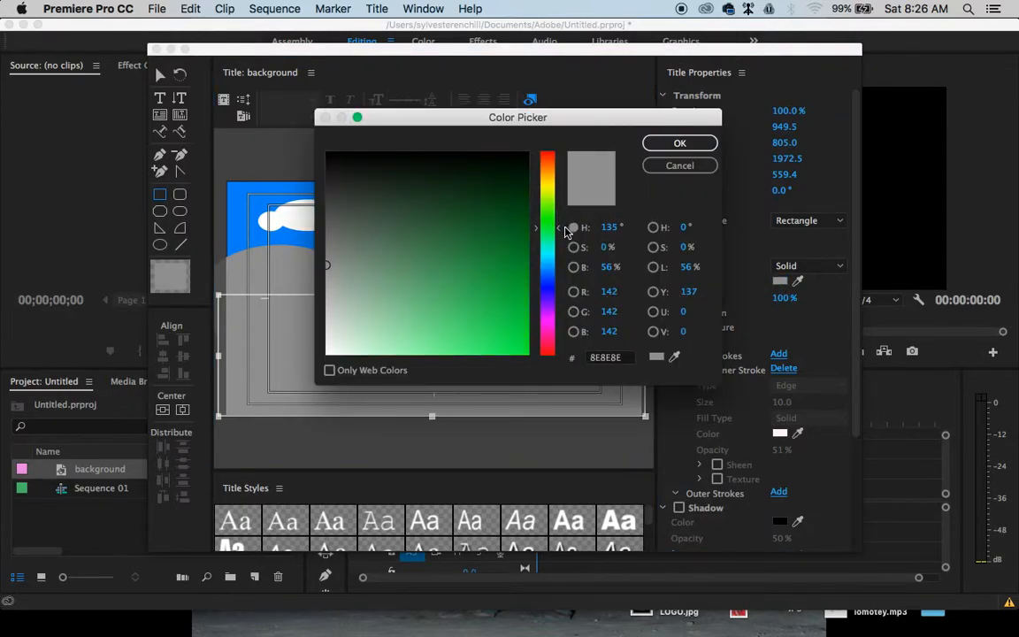
drag(520, 312, 528, 353)
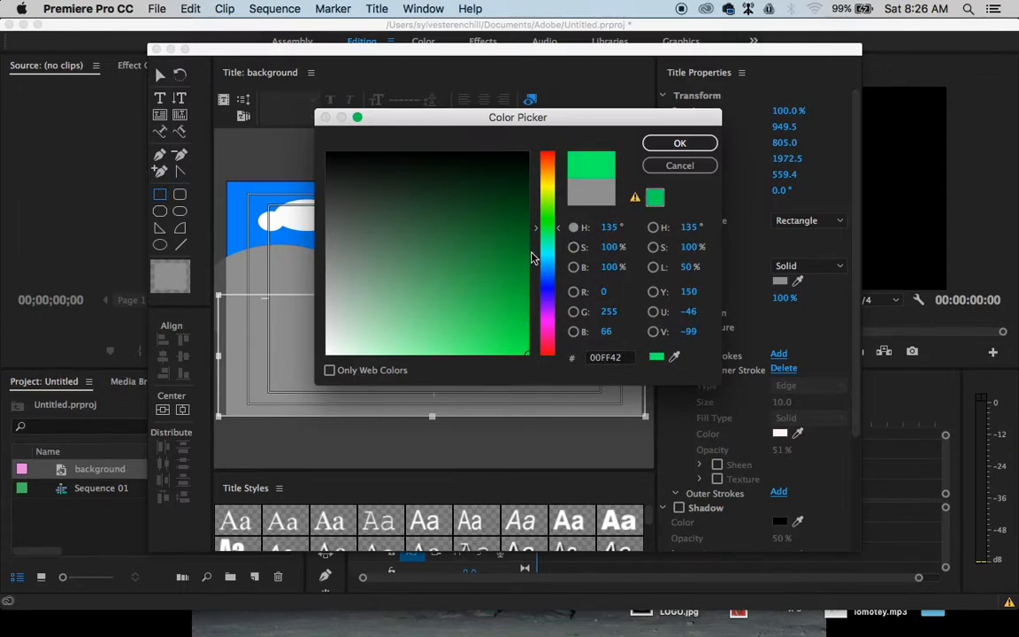
drag(555, 232, 555, 220)
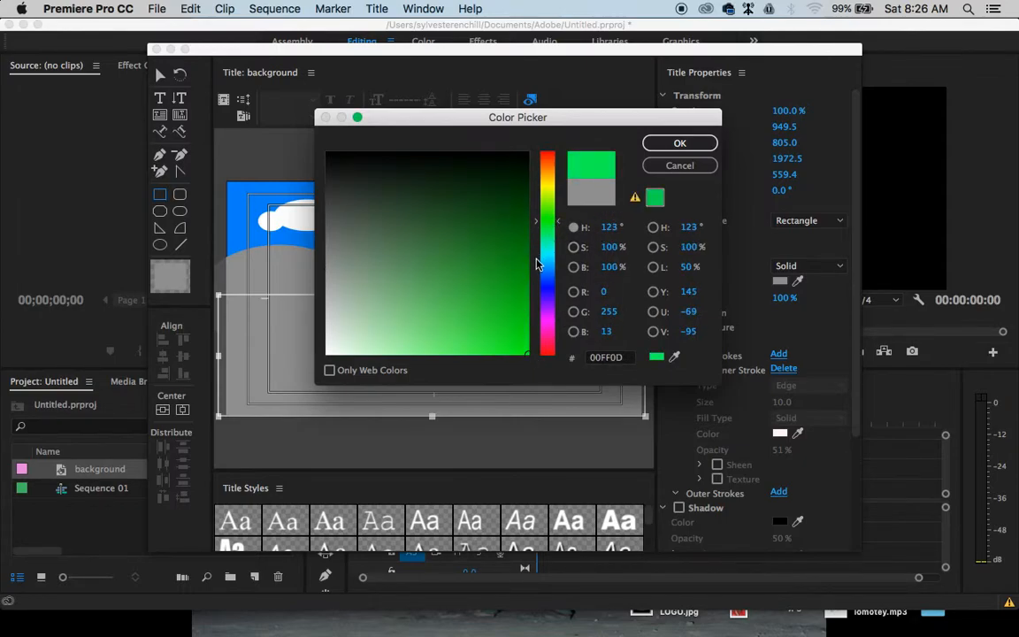
click(476, 303)
drag(476, 303, 469, 215)
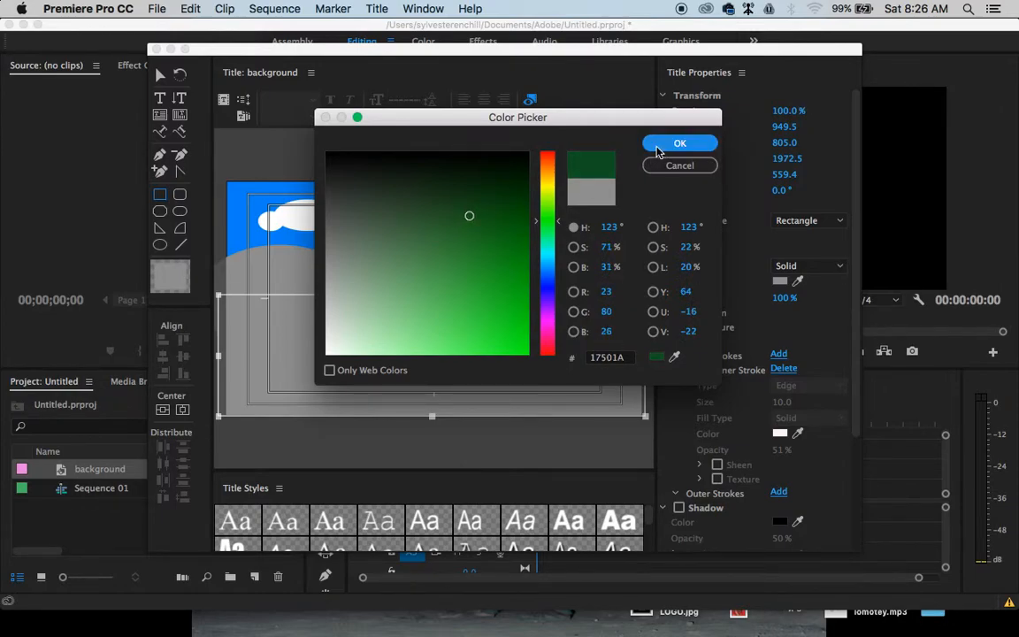
click(662, 145)
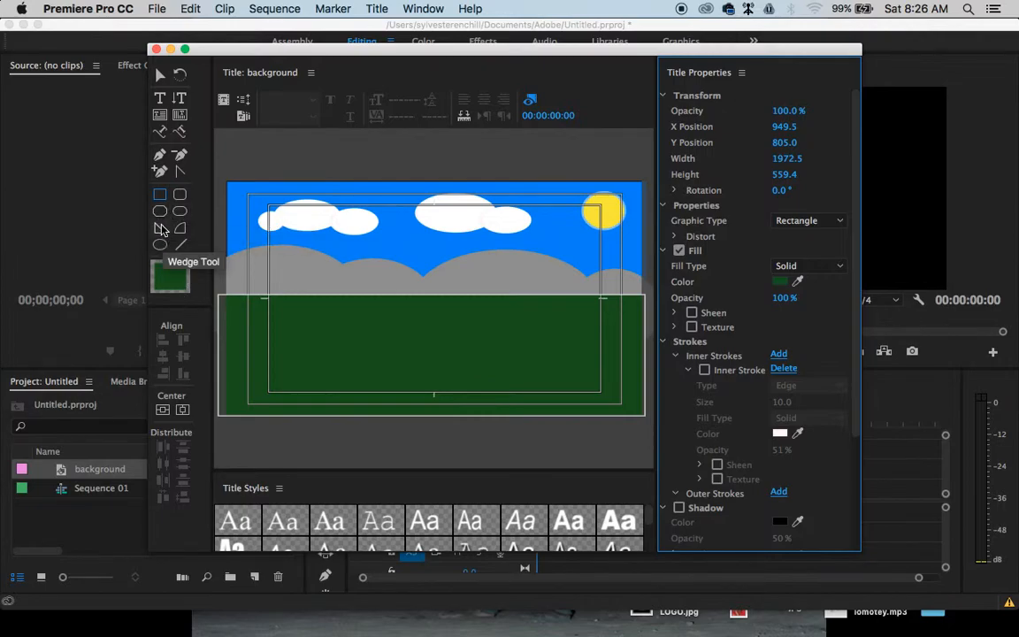
Duplicate the green rectangle, shrink the copy to a strip about 265 high at Y 823, and fill it with black 000000
click(220, 341)
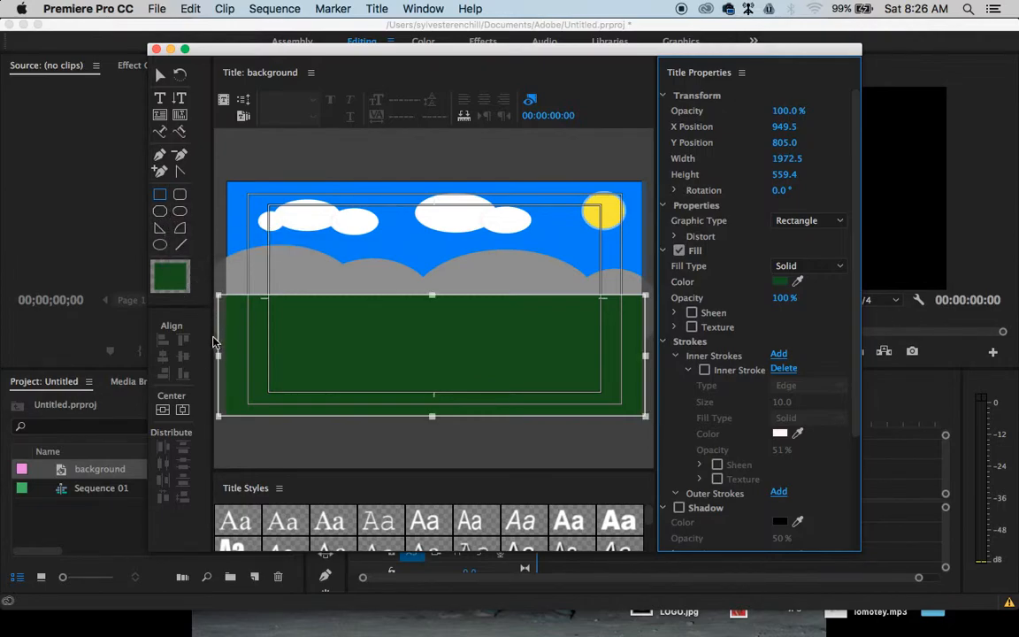
click(452, 361)
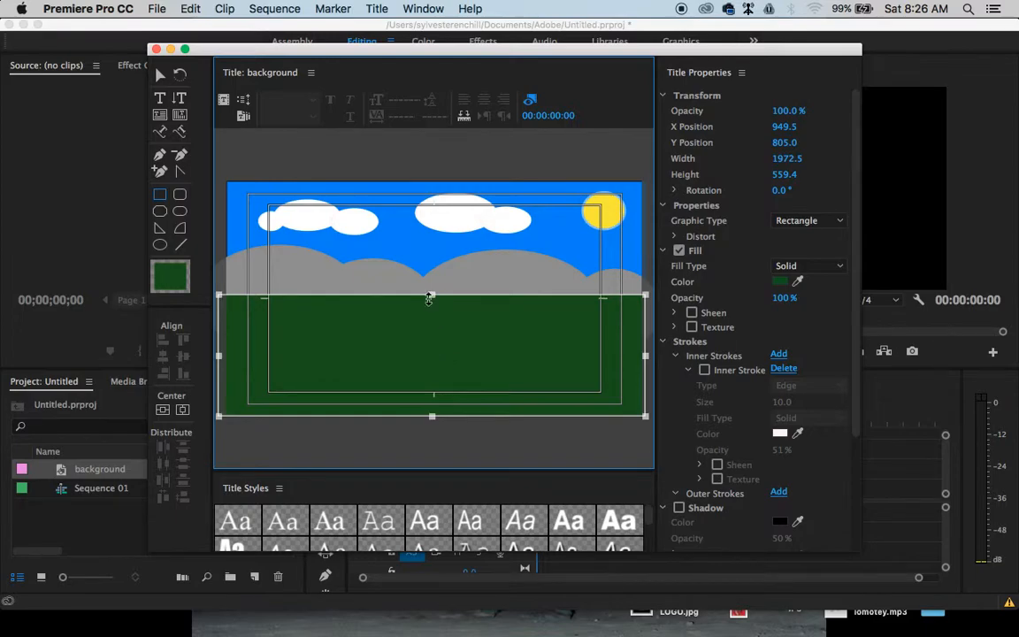
drag(431, 295, 431, 331)
drag(433, 417, 469, 390)
click(780, 282)
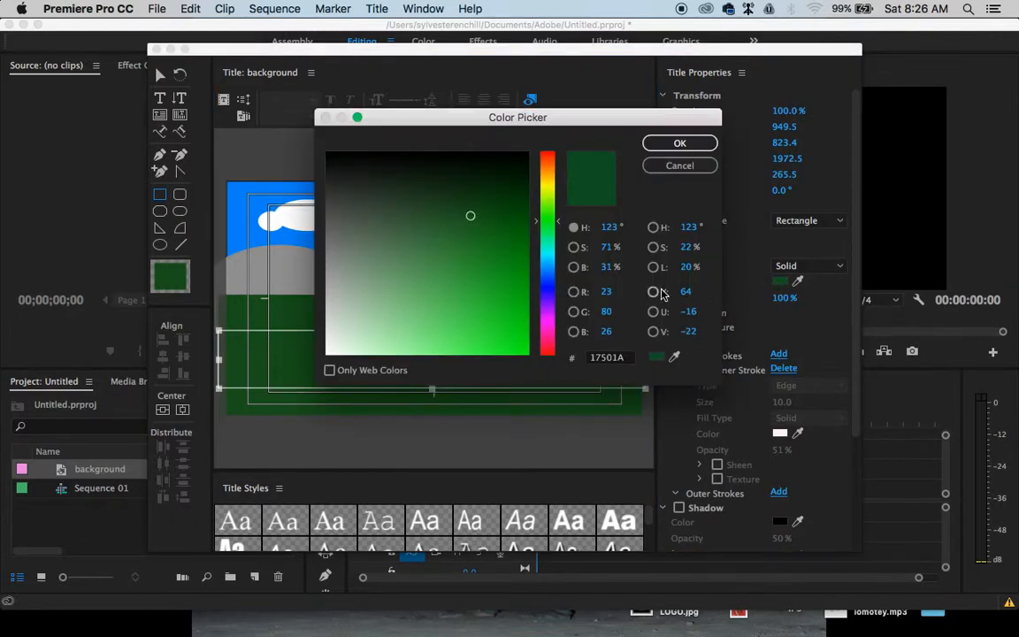
drag(441, 190, 580, 147)
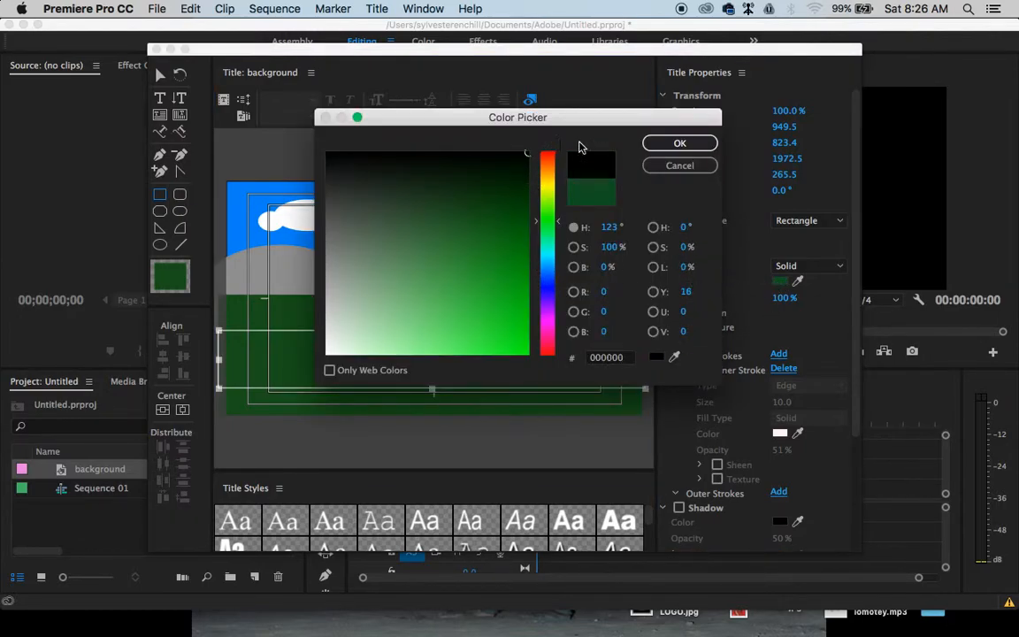
click(681, 143)
Duplicate the black strip, shrink the copy to a dash about 144 by 30 at X 39, Y 823, and fill it with white FFFFFF
click(399, 364)
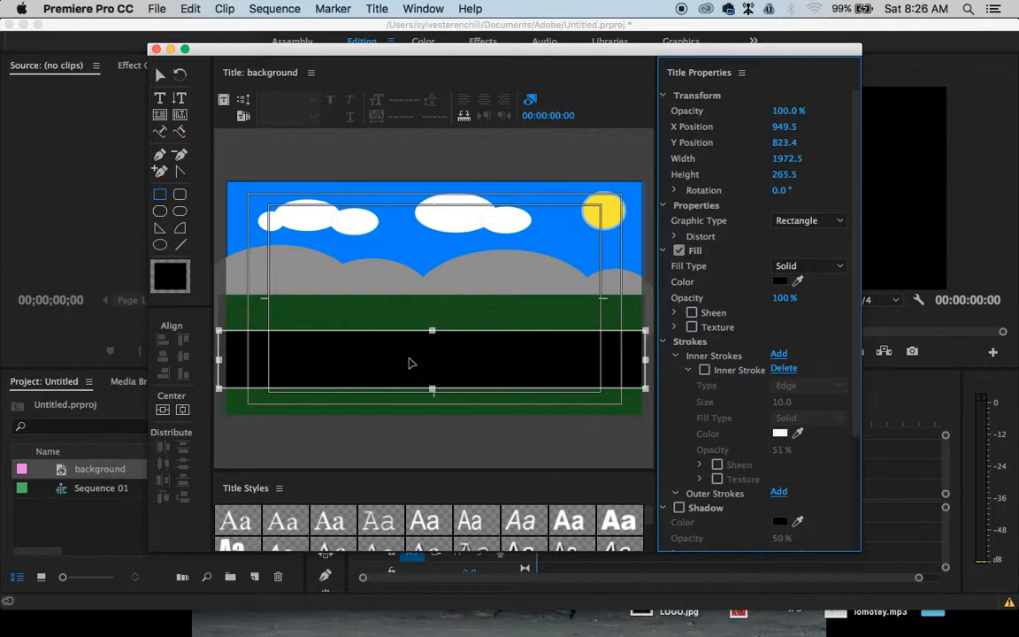
drag(433, 330, 431, 348)
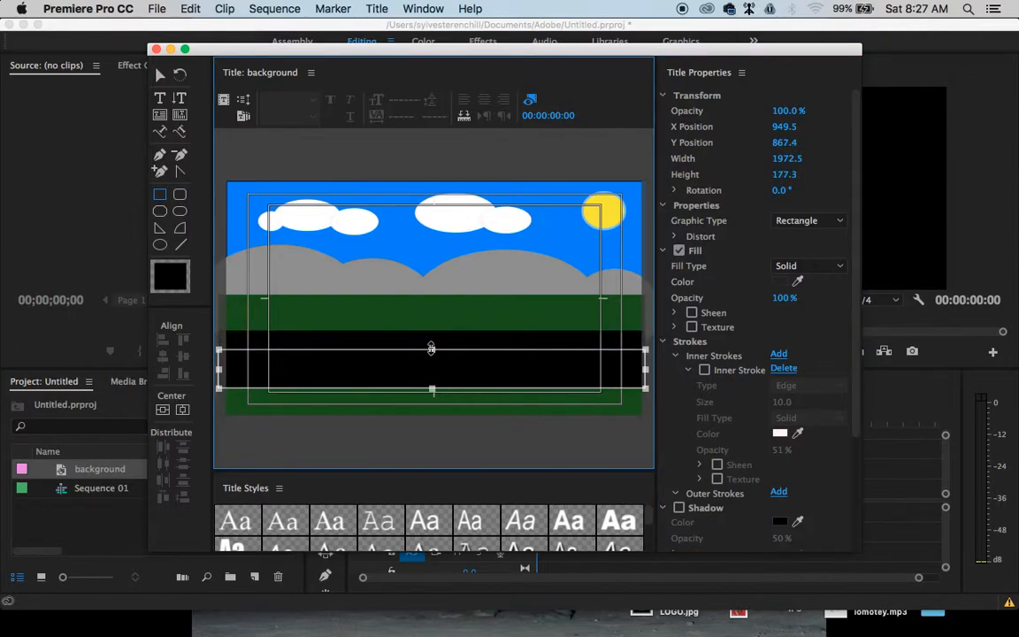
drag(433, 387, 445, 367)
drag(645, 357, 251, 360)
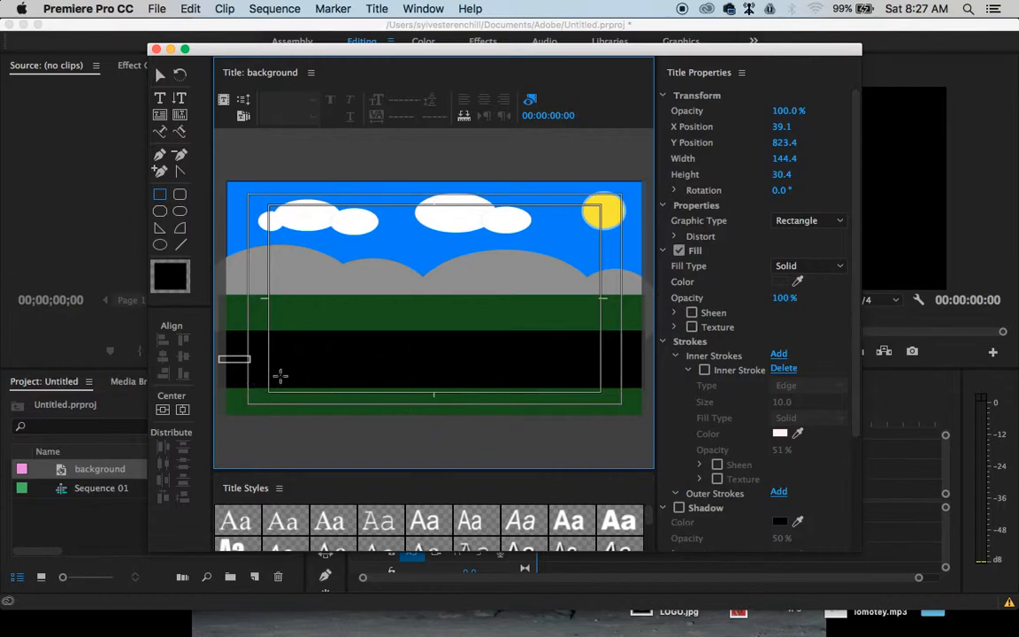
drag(245, 363, 247, 363)
click(783, 282)
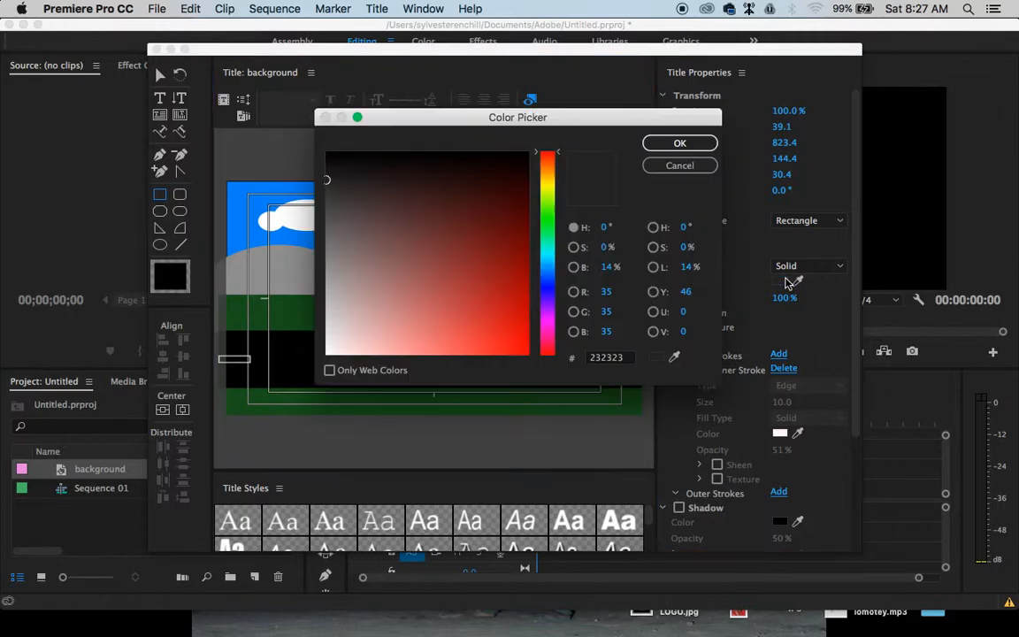
drag(485, 239, 306, 358)
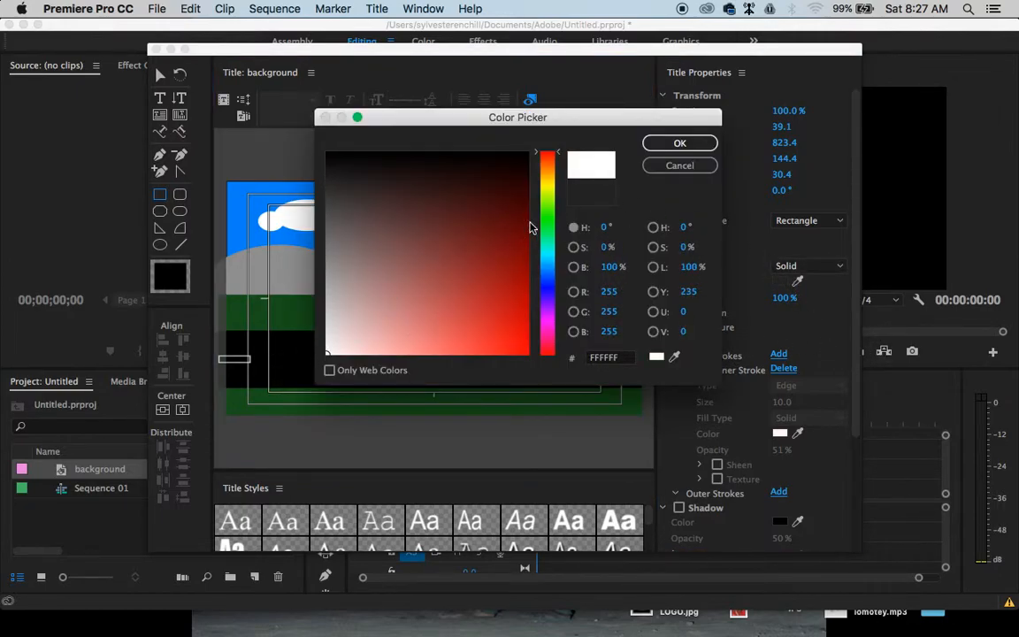
click(679, 143)
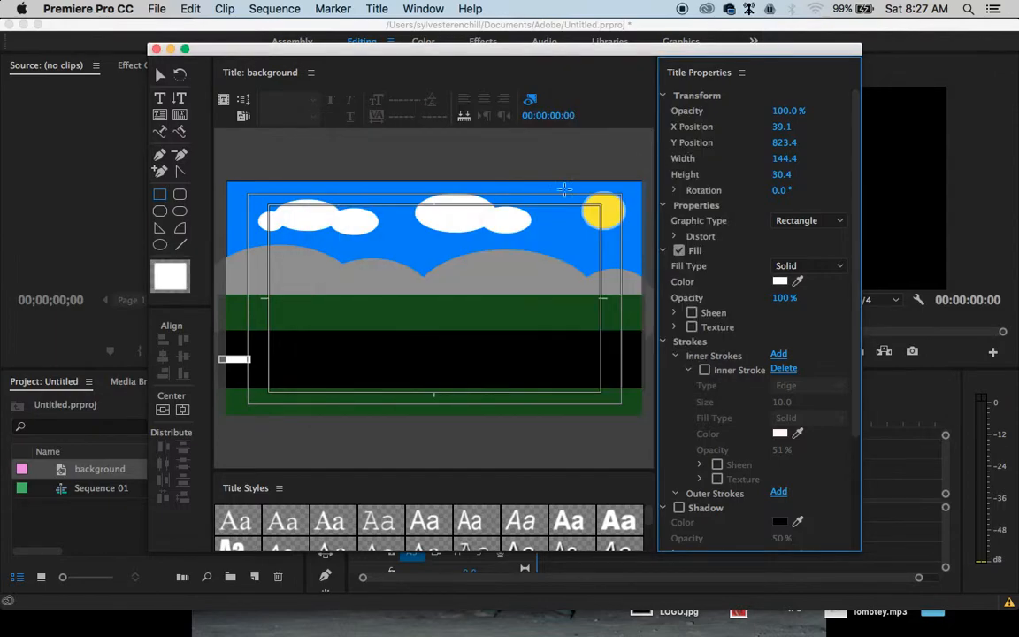
Duplicate the white dash and shift the copy horizontally along the road to about X 226, leaving a gap between them
click(141, 94)
click(160, 80)
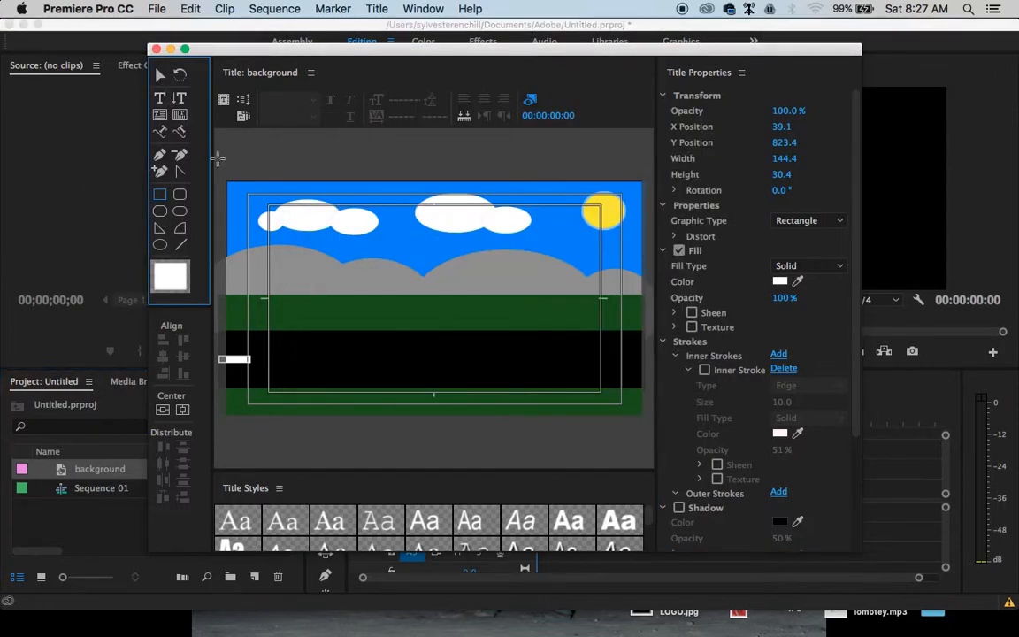
click(160, 75)
click(238, 340)
click(249, 357)
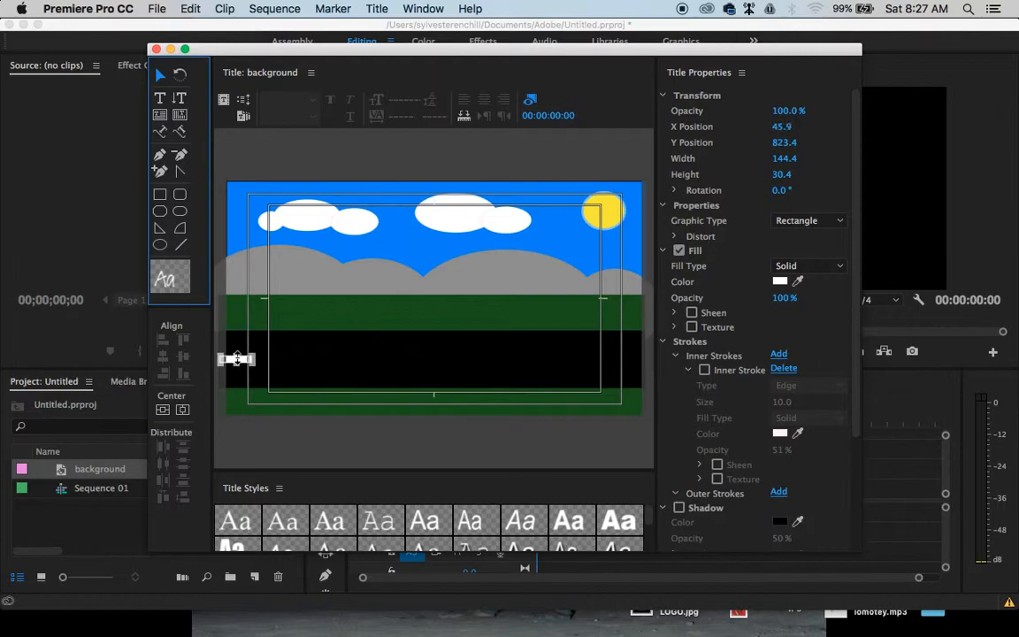
key(Right)
key(Right)
key(Right)
key(Right)
key(Right)
key(Right)
key(Right)
key(Right)
key(Right)
key(Right)
key(Right)
key(Right)
key(Right)
key(Right)
key(Right)
key(Right)
key(Right)
key(Right)
key(Right)
key(Right)
key(Right)
key(Right)
key(Right)
key(Right)
key(Right)
key(Right)
key(Right)
key(Right)
key(Right)
key(Right)
key(Right)
key(Right)
key(Right)
key(Right)
key(Right)
key(Right)
key(Right)
key(Right)
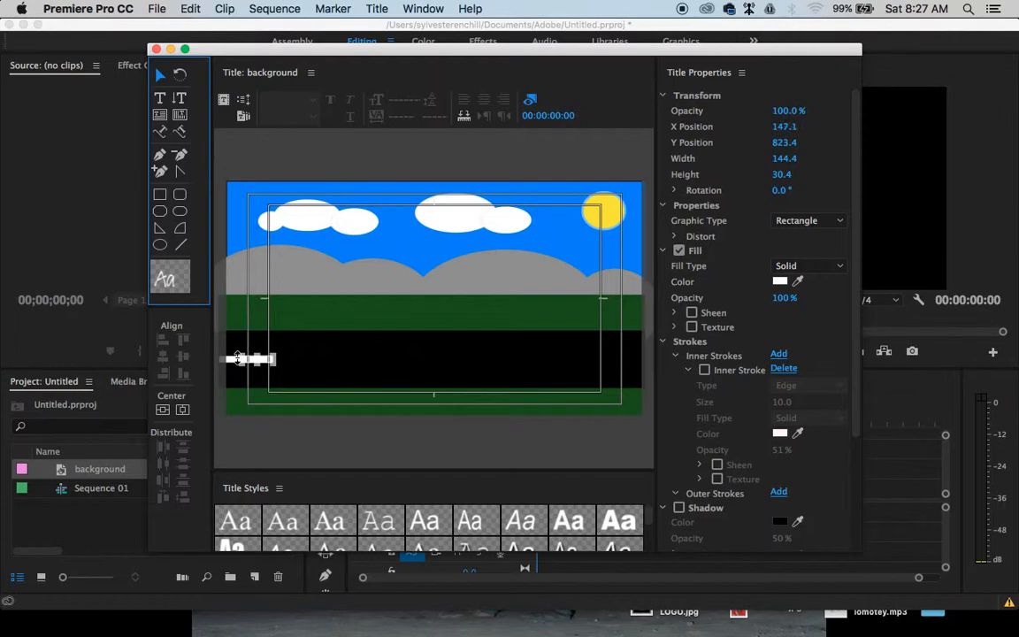
key(Right)
key(Right)
key(Right)
key(Right)
key(Right)
key(Right)
key(Right)
key(Right)
key(Right)
key(Right)
key(Right)
key(Right)
key(Right)
key(Right)
key(Right)
key(Right)
key(Right)
key(Right)
key(Right)
key(Right)
key(Right)
key(Right)
key(Right)
key(Right)
key(Right)
key(Right)
key(Right)
key(Right)
key(Right)
key(Right)
key(Right)
key(Right)
key(Right)
key(Right)
key(Right)
key(Right)
key(Right)
key(Right)
key(Right)
key(Right)
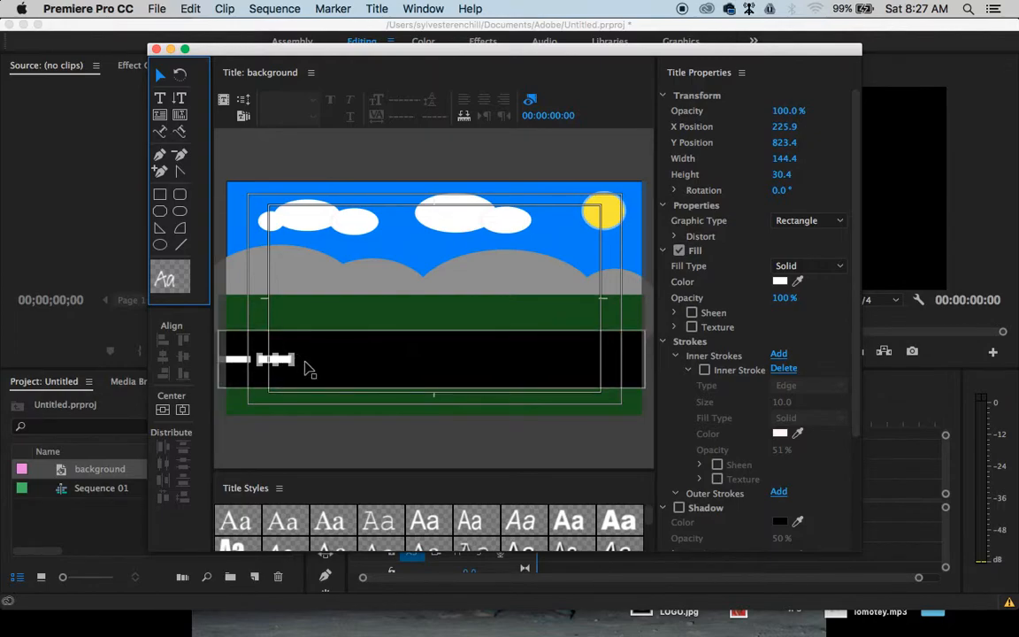
Place six more copies of the white dash in a spaced row along the middle of the road, the last at about X 1591, Y 834
drag(281, 362, 327, 365)
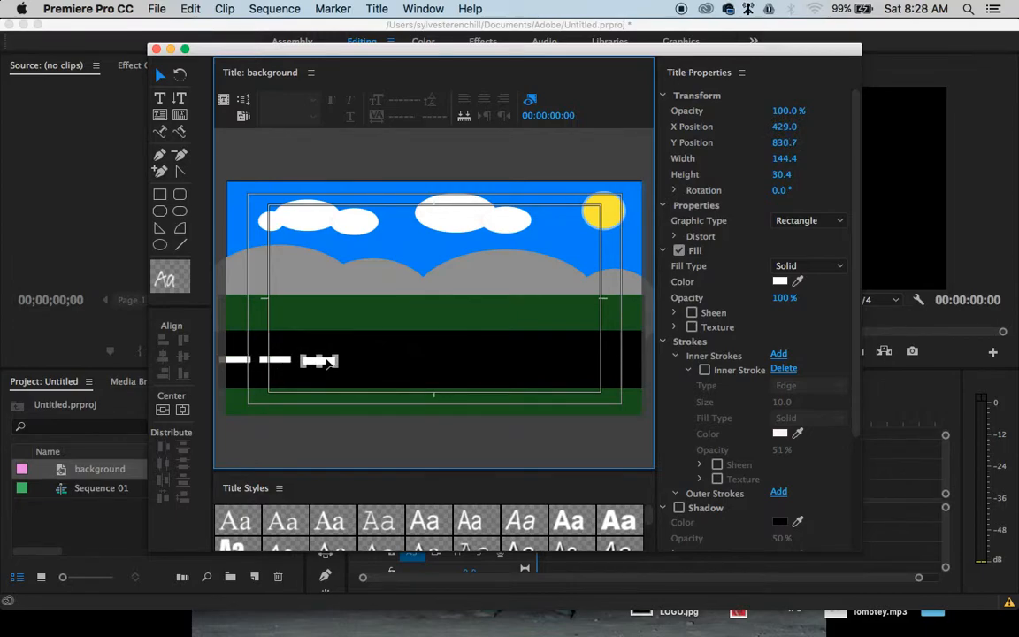
drag(324, 367, 378, 365)
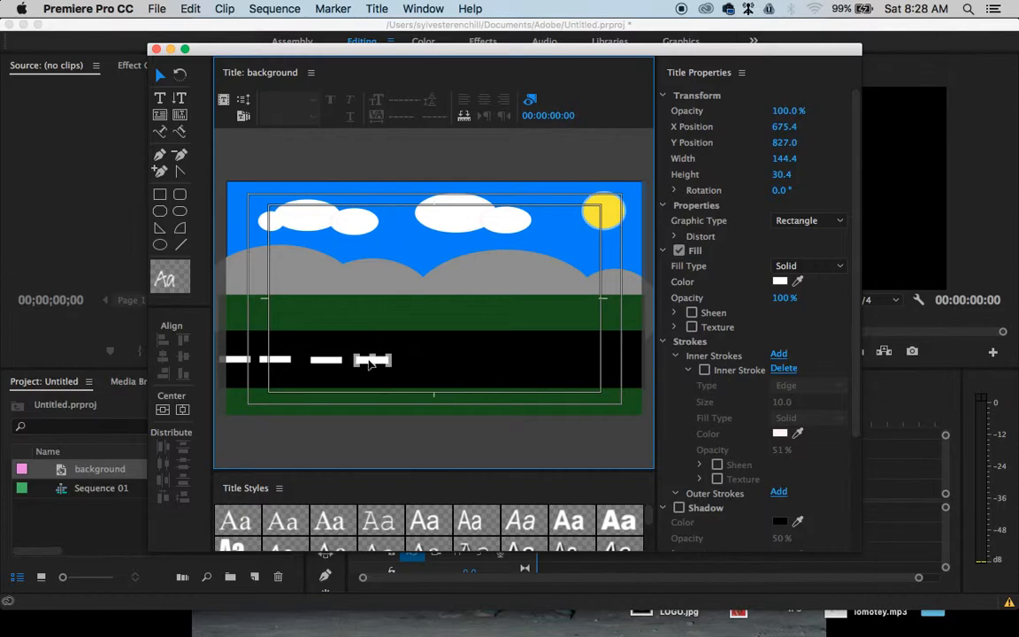
click(246, 359)
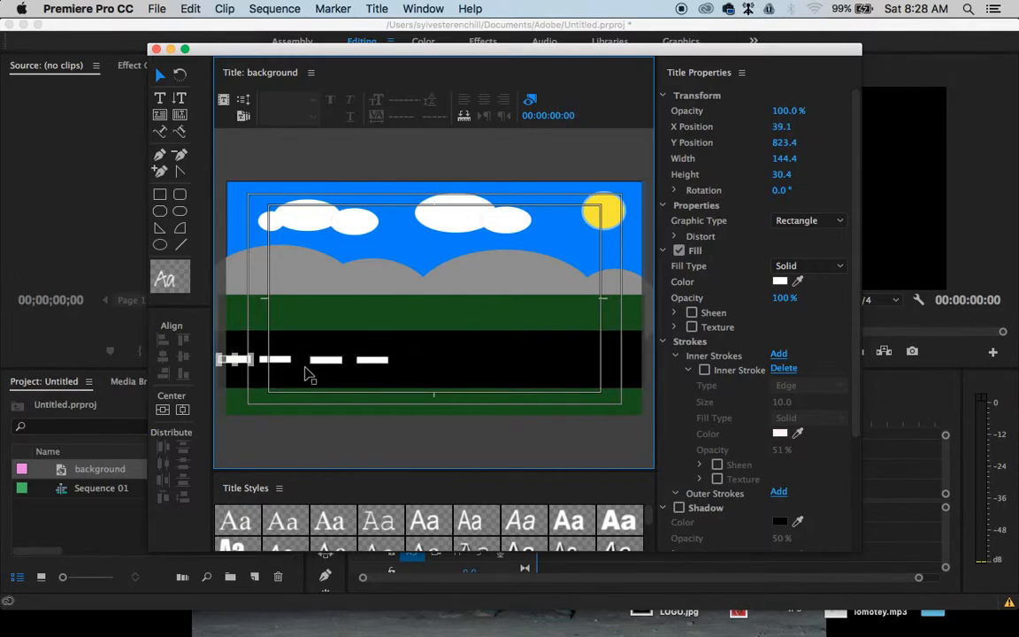
drag(246, 359, 433, 362)
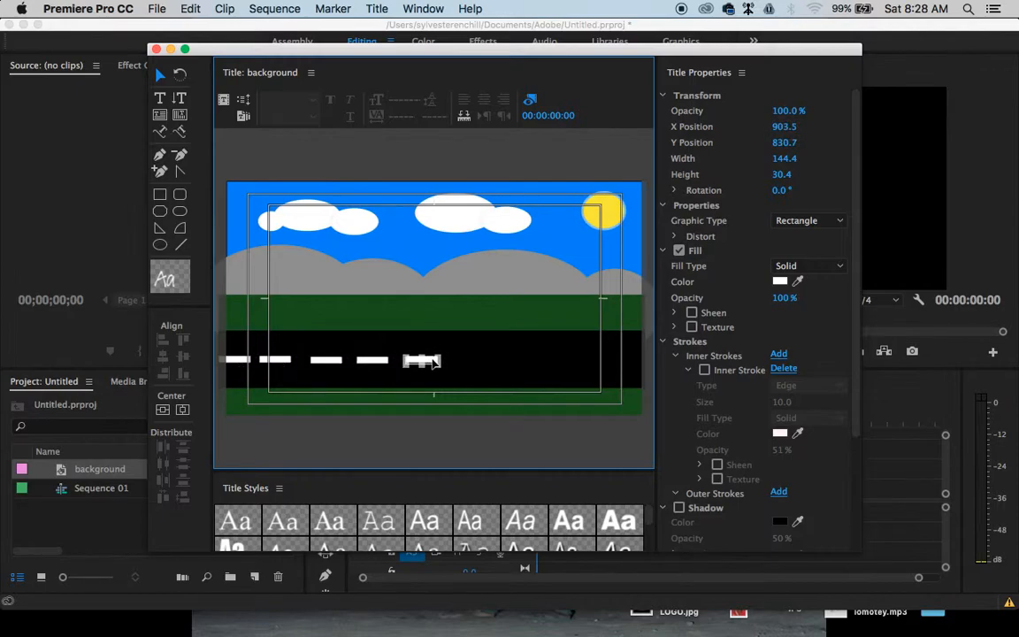
key(super+z)
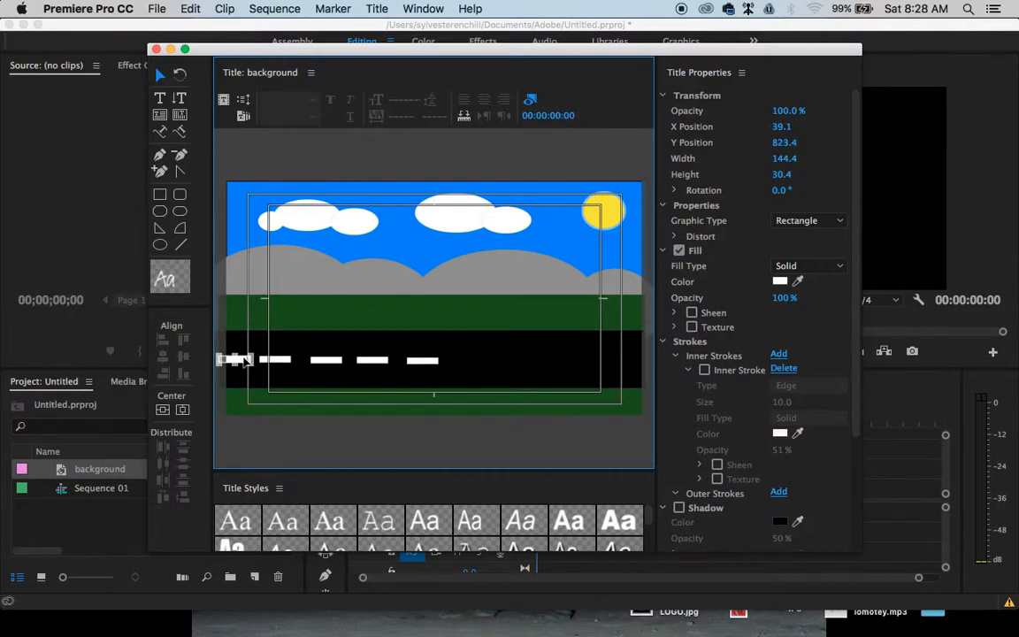
drag(246, 359, 578, 367)
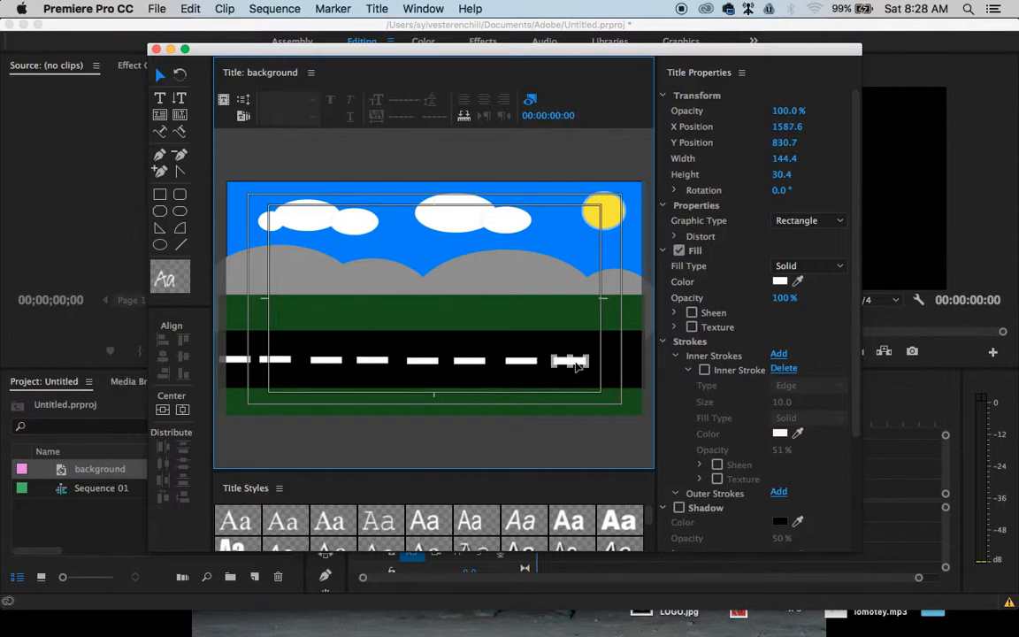
click(431, 382)
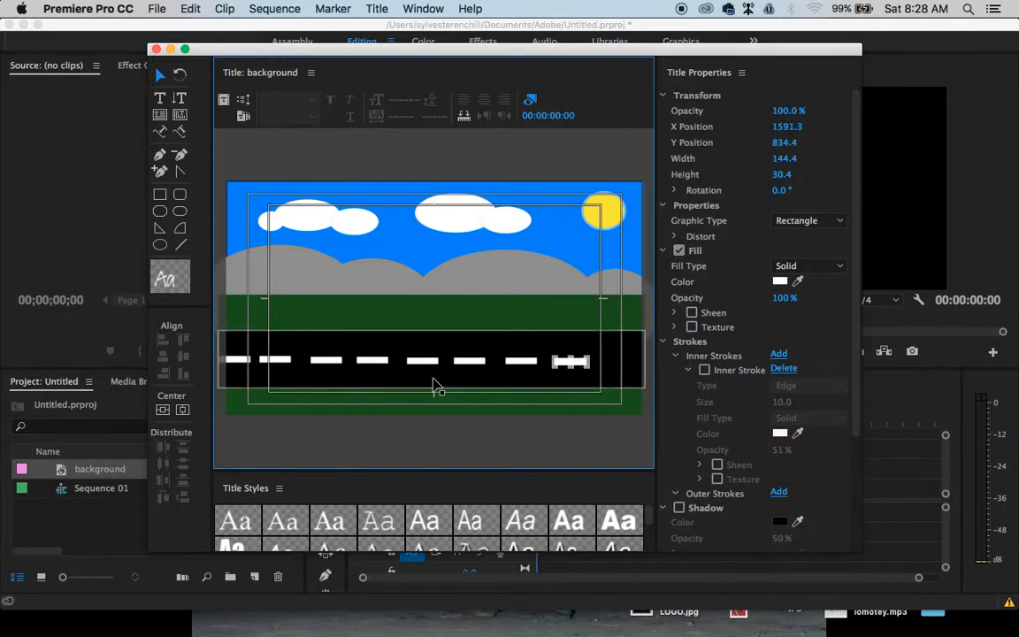
Add a thinner white dash, about 144 by 16, at the right end of the road's center line
key(super+z)
key(super+z)
key(super+z)
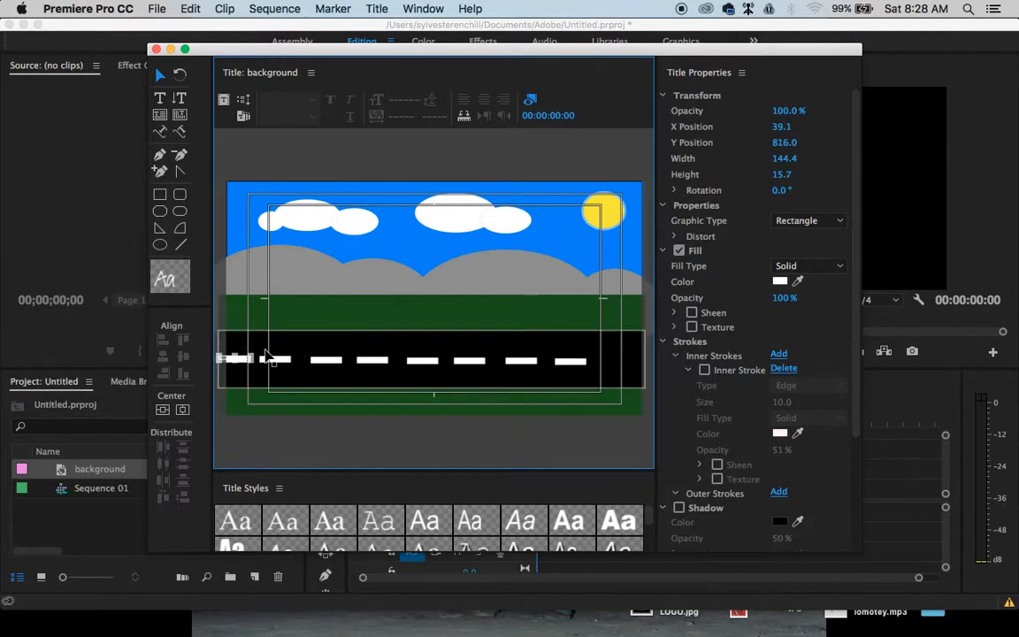
drag(241, 361, 630, 367)
drag(632, 364, 627, 362)
Extend the black road rectangle at its lower and upper edges to a height of about 376, centered at about Y 834
click(523, 376)
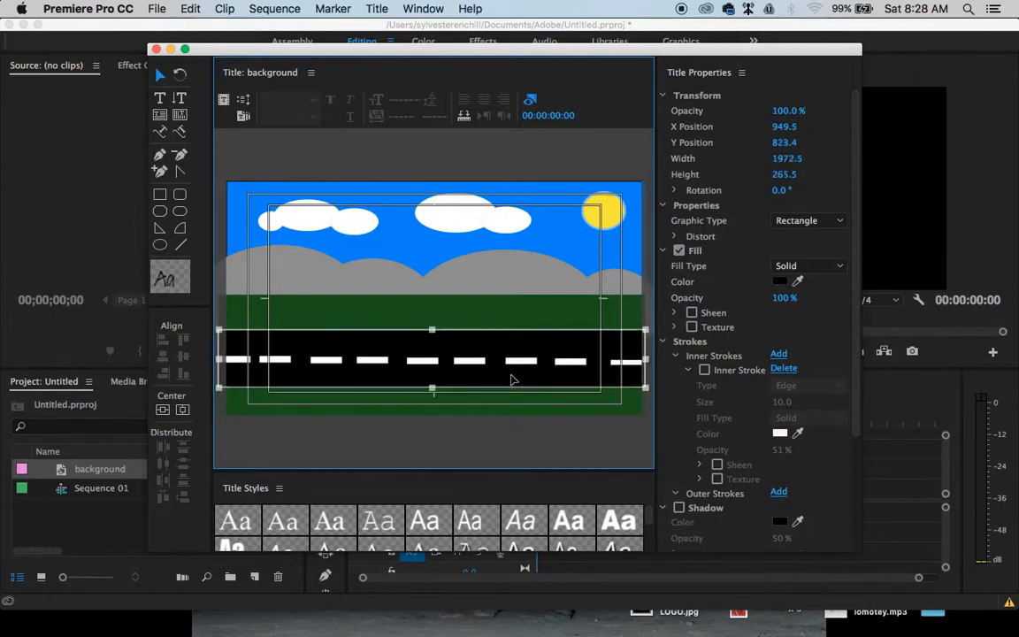
drag(433, 391, 428, 403)
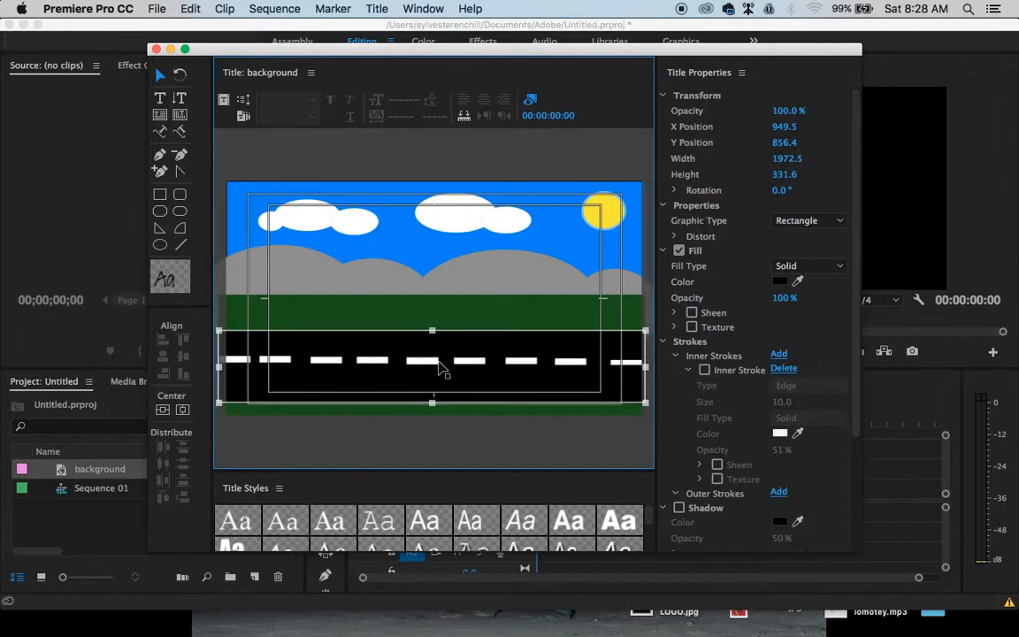
drag(433, 331, 435, 320)
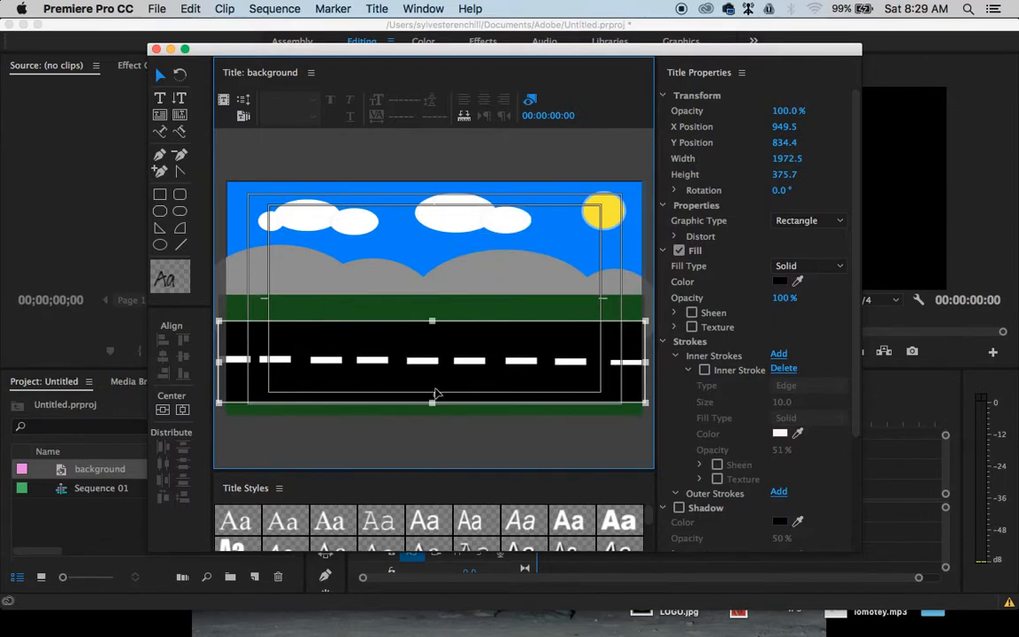
Extend the black road to a height of about 427 and thicken the last dash on its center line to about 23
drag(432, 403, 430, 408)
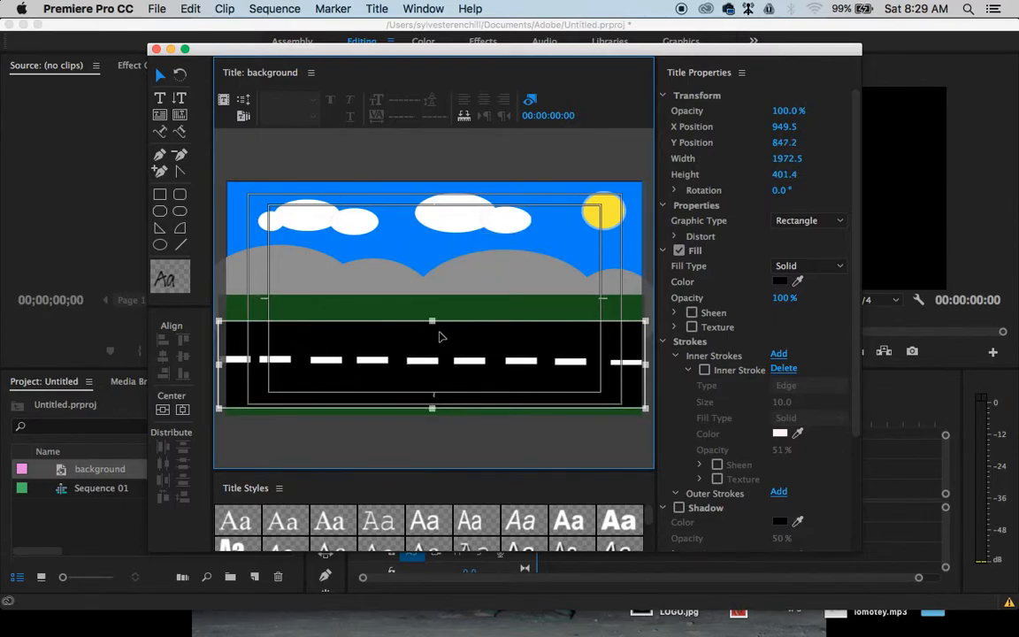
mouse_move(434, 320)
mouse_down()
mouse_move(442, 309)
mouse_move(439, 316)
mouse_up()
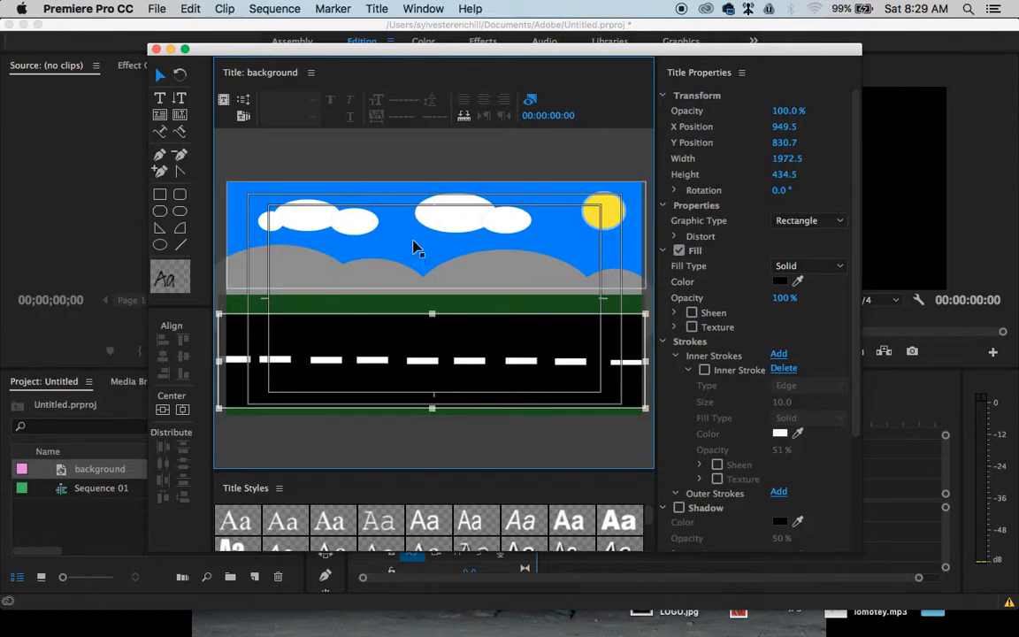
drag(432, 314, 431, 315)
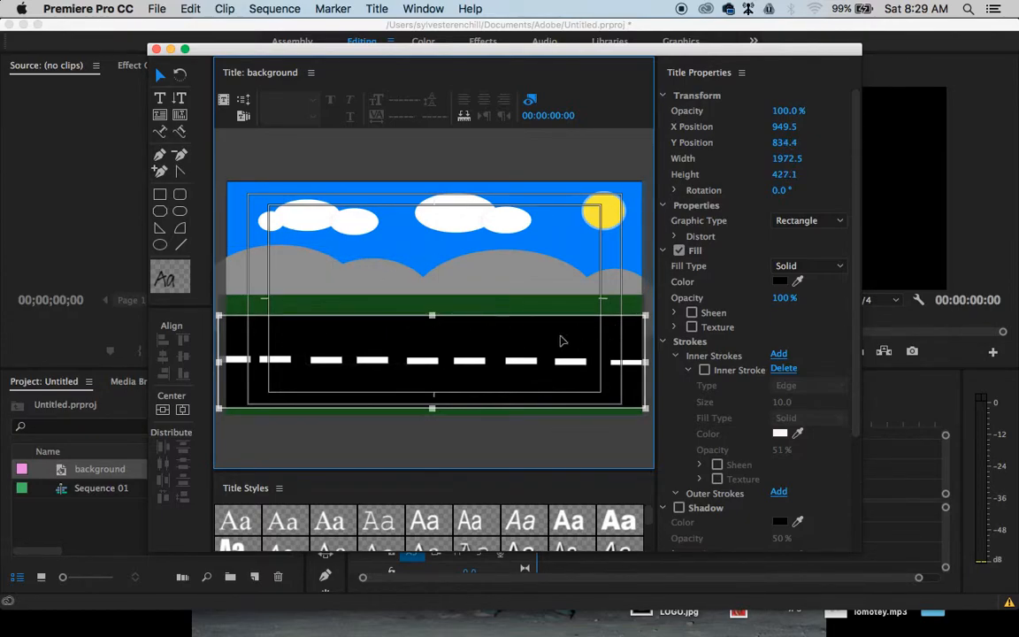
click(623, 362)
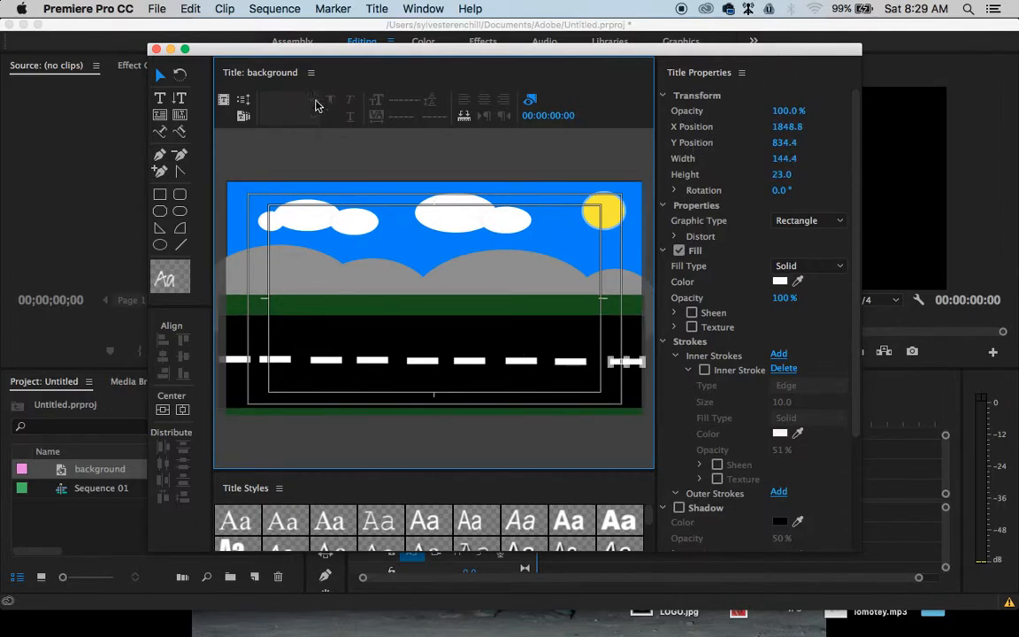
Close the finished title and place background on V1 from the sequence start, extending the clip to 00:07:38:00
click(156, 49)
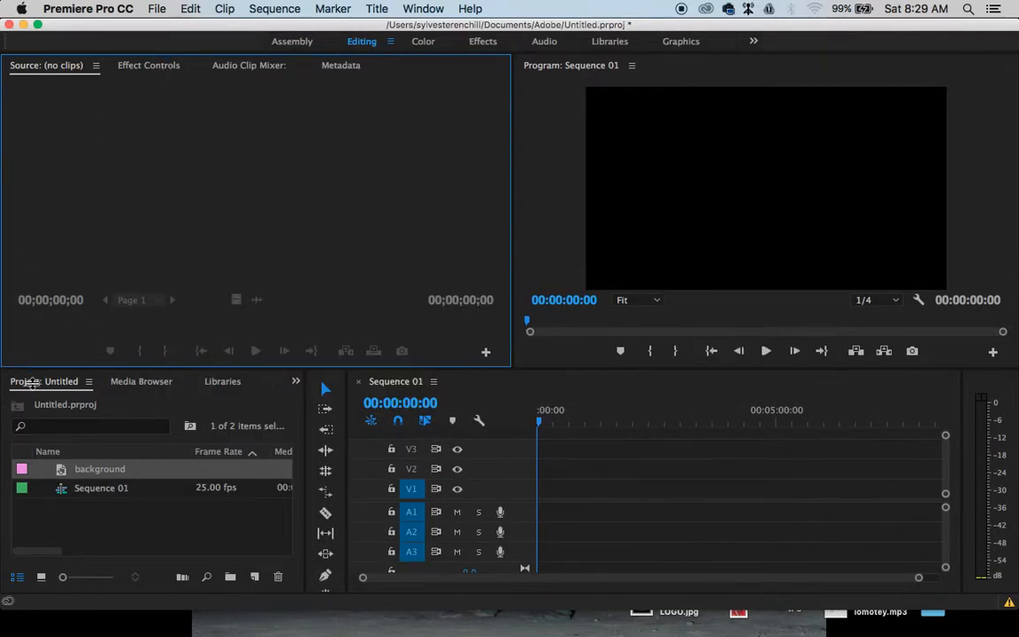
drag(71, 477, 902, 493)
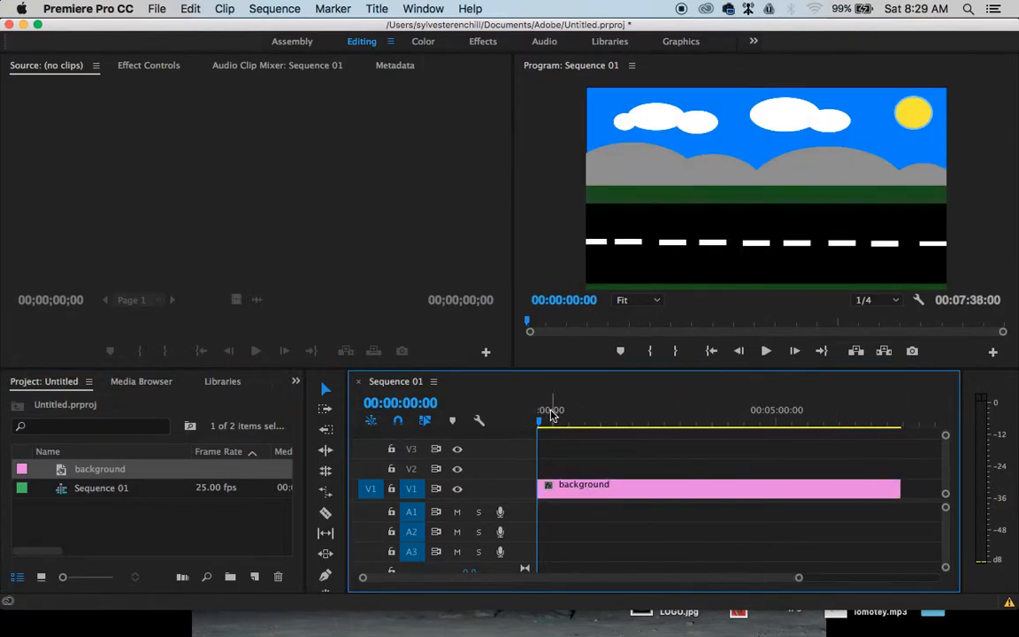
mouse_move(550, 417)
mouse_down()
mouse_move(727, 423)
mouse_move(534, 426)
mouse_up()
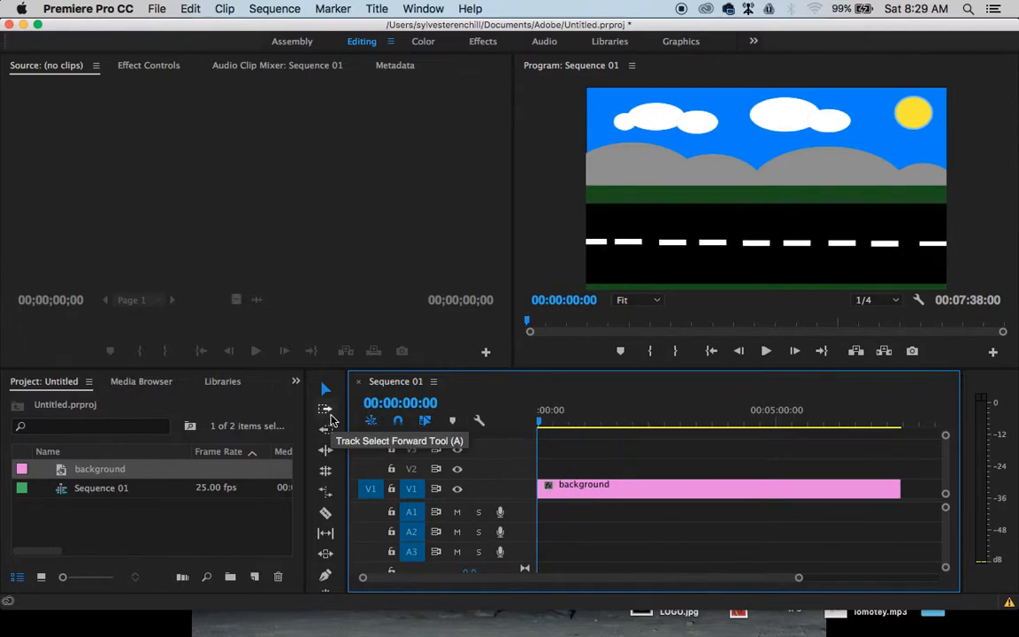
Create a new title named car 1 and draw a light rectangle about 385 by 178 across the road's upper edge as the car body
key(super+t)
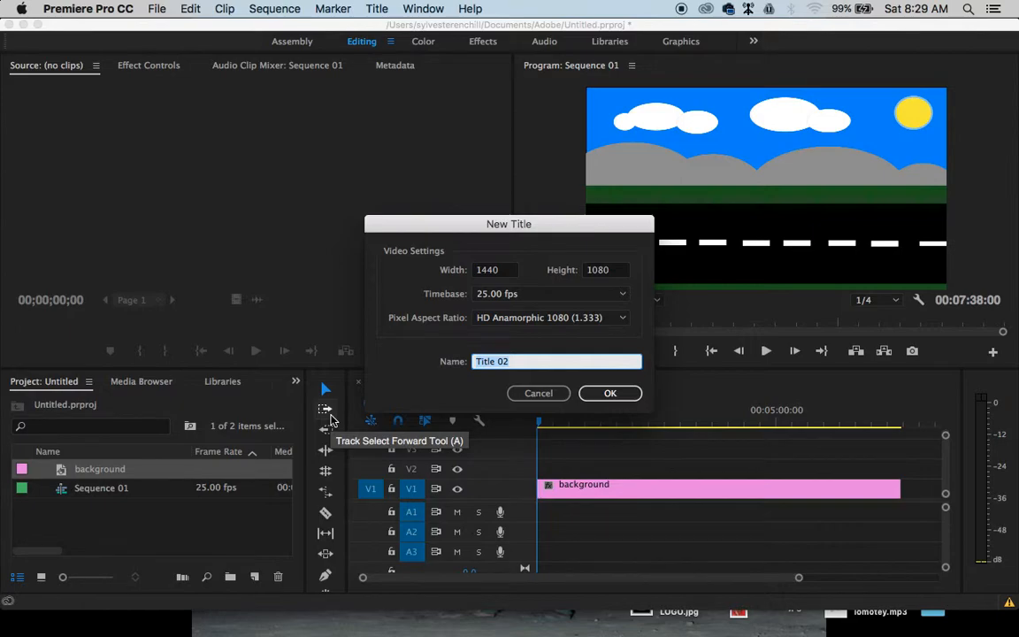
text(car 1)
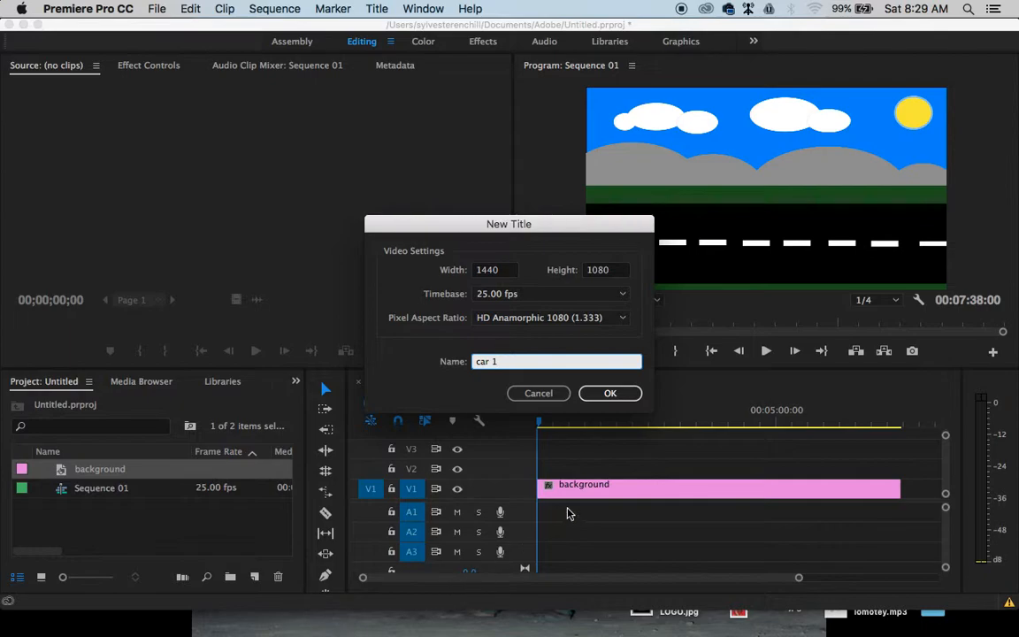
click(612, 398)
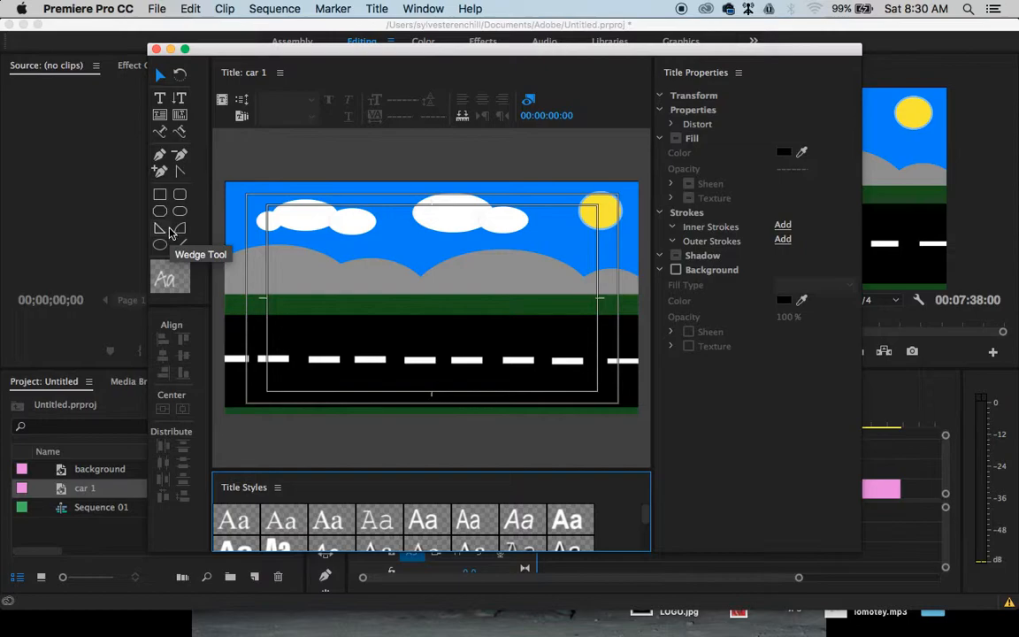
click(160, 193)
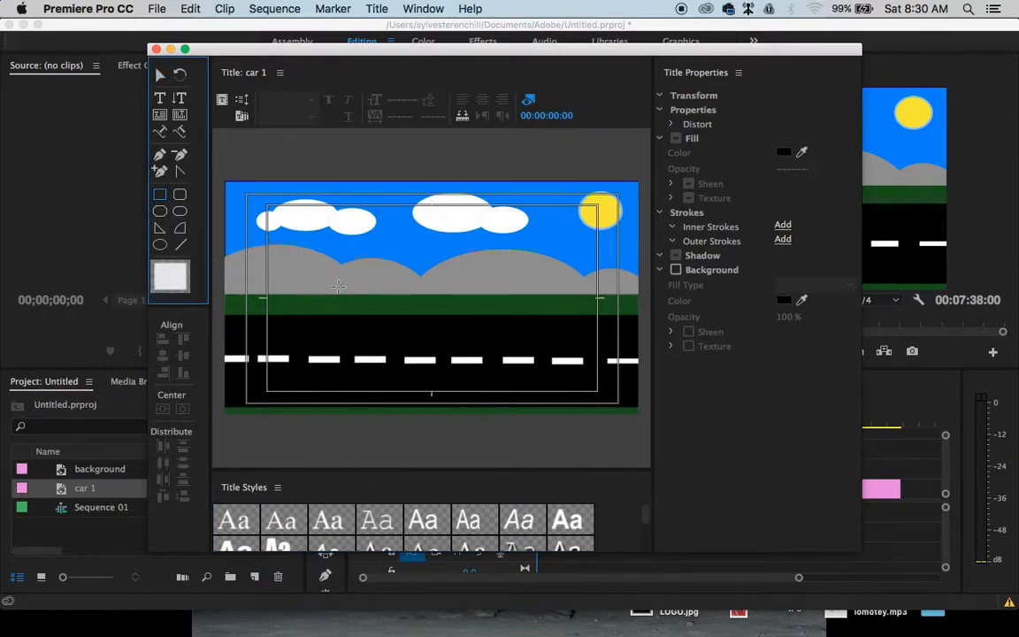
drag(337, 300, 422, 339)
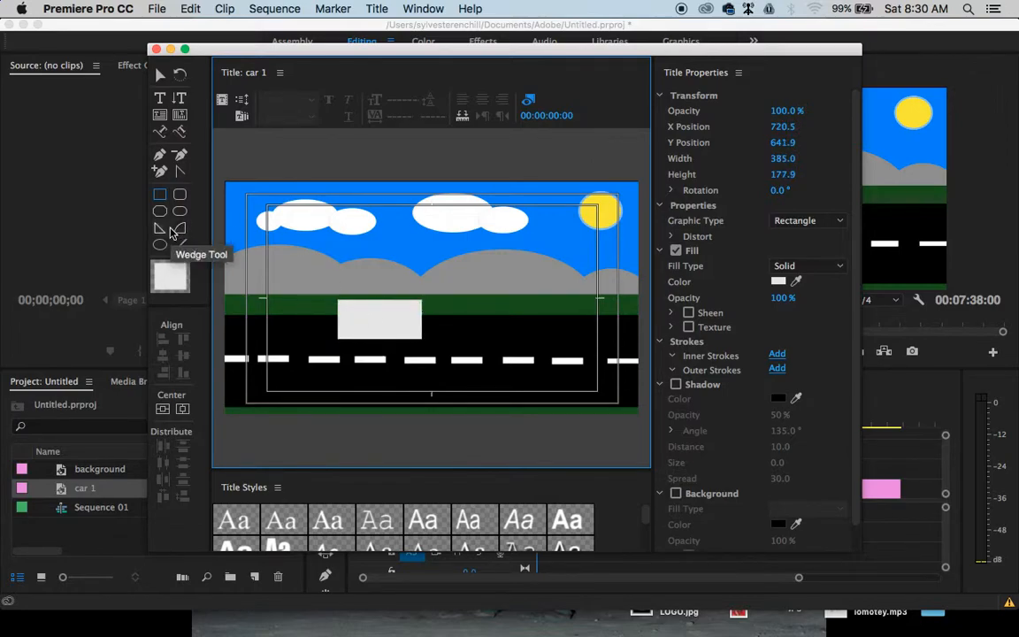
Add a sloping wedge about 136 by 93 at the front of the car body and a hood rectangle about 226 by 78 below it
click(161, 230)
drag(275, 288, 335, 333)
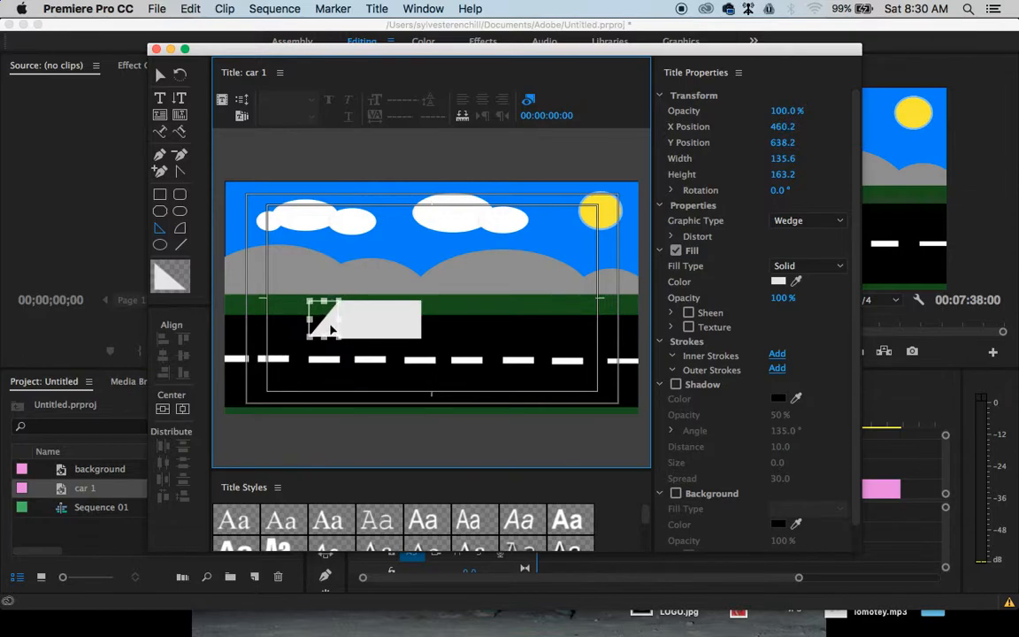
drag(323, 339, 324, 342)
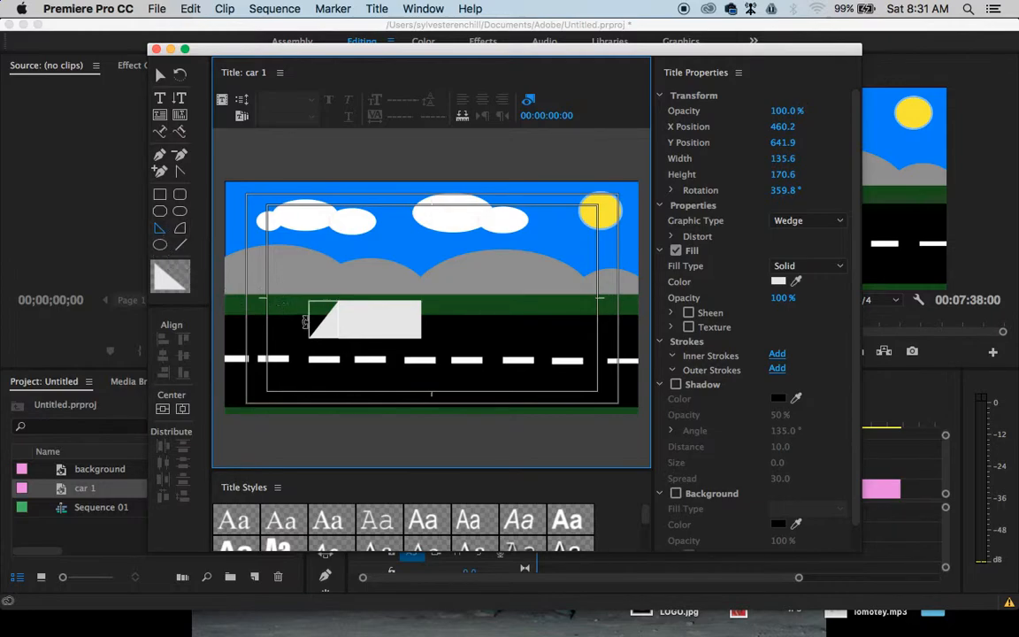
drag(321, 340, 305, 296)
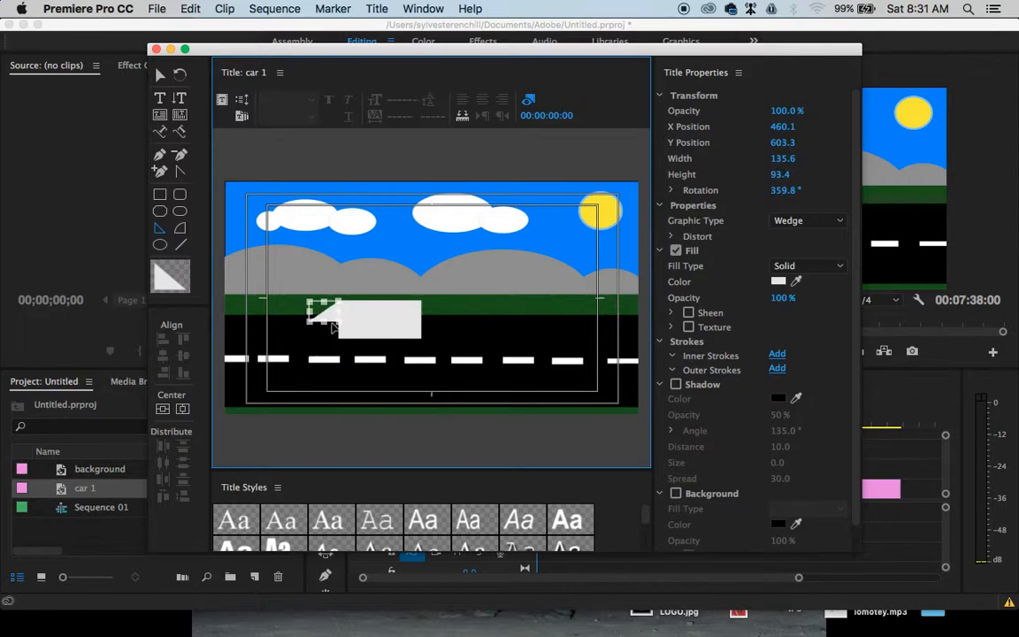
click(159, 193)
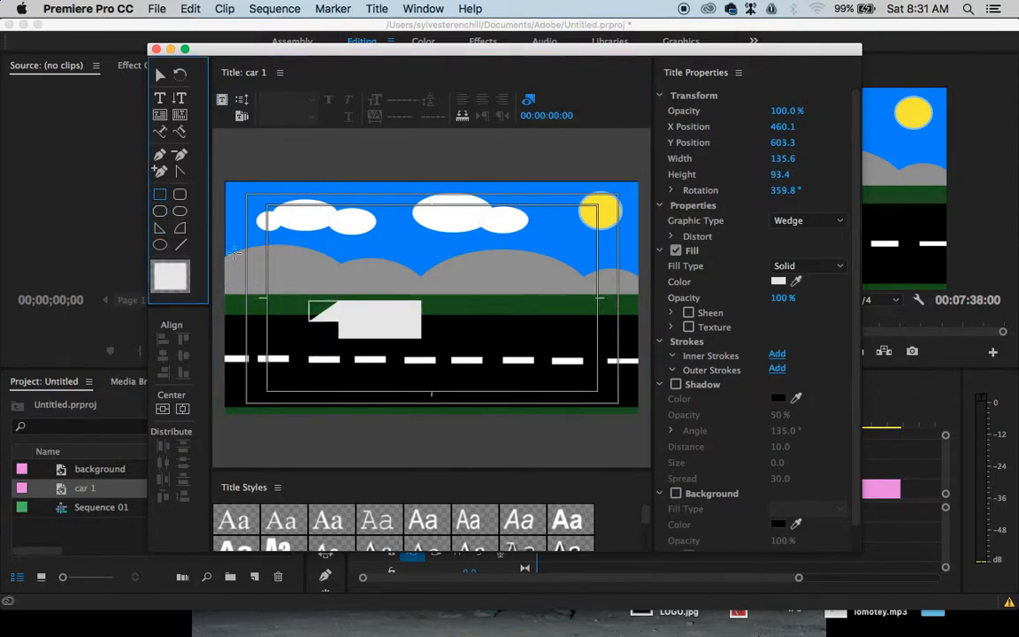
drag(296, 323, 346, 337)
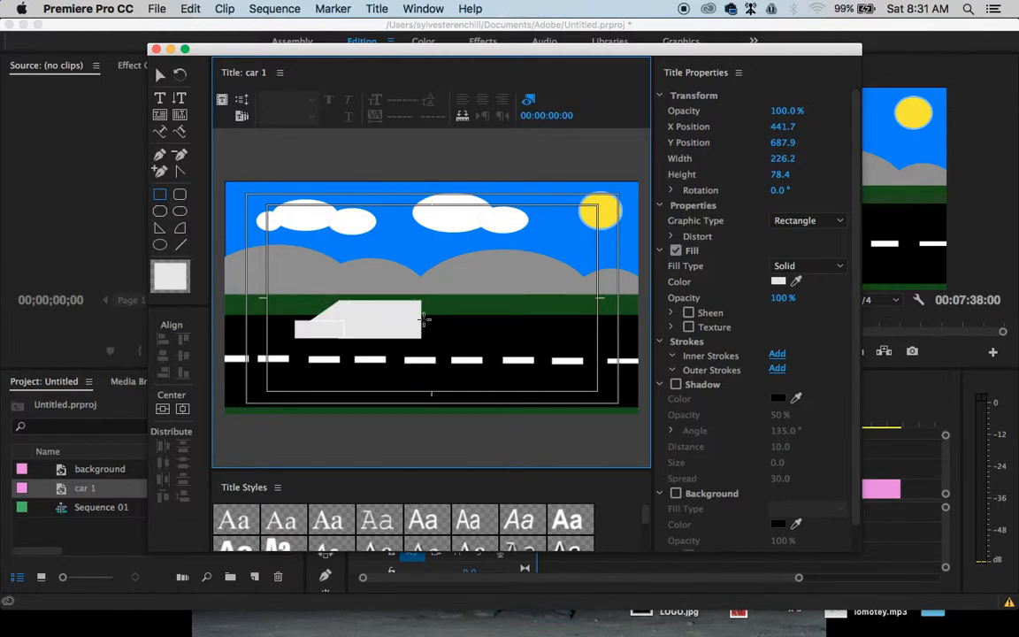
Draw a tail light rectangle about 25 by 60 at the car's rear edge and fill it with red FF0000
drag(421, 320, 417, 334)
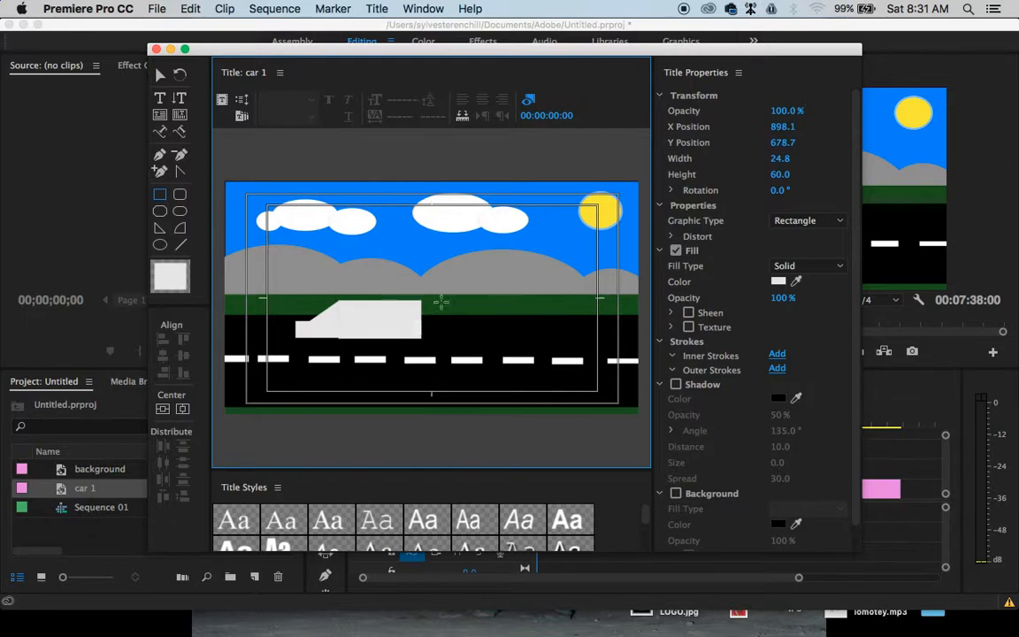
click(778, 282)
drag(484, 261, 598, 358)
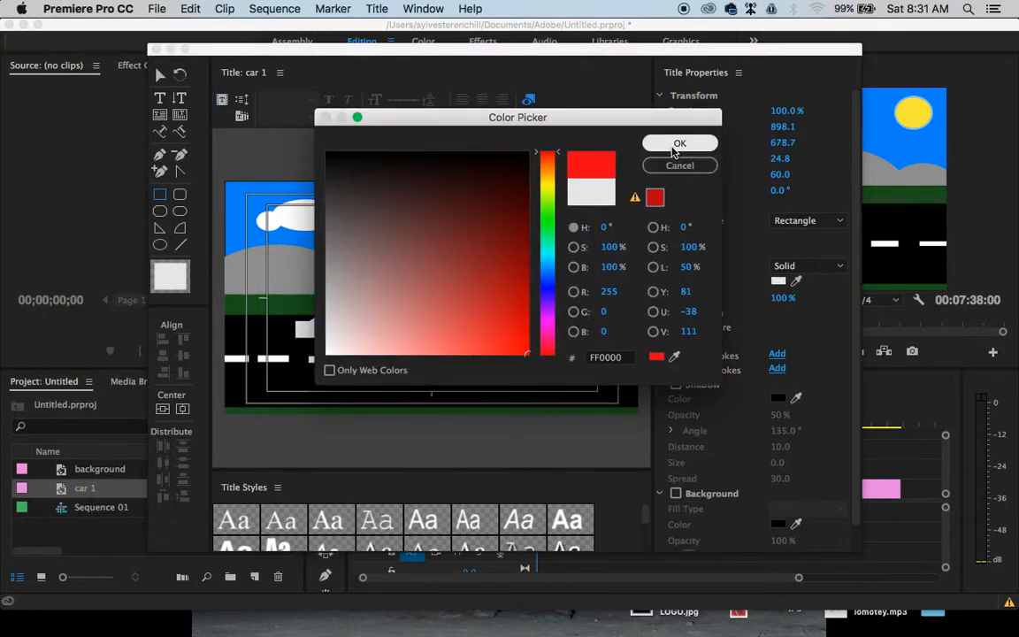
click(679, 144)
click(417, 327)
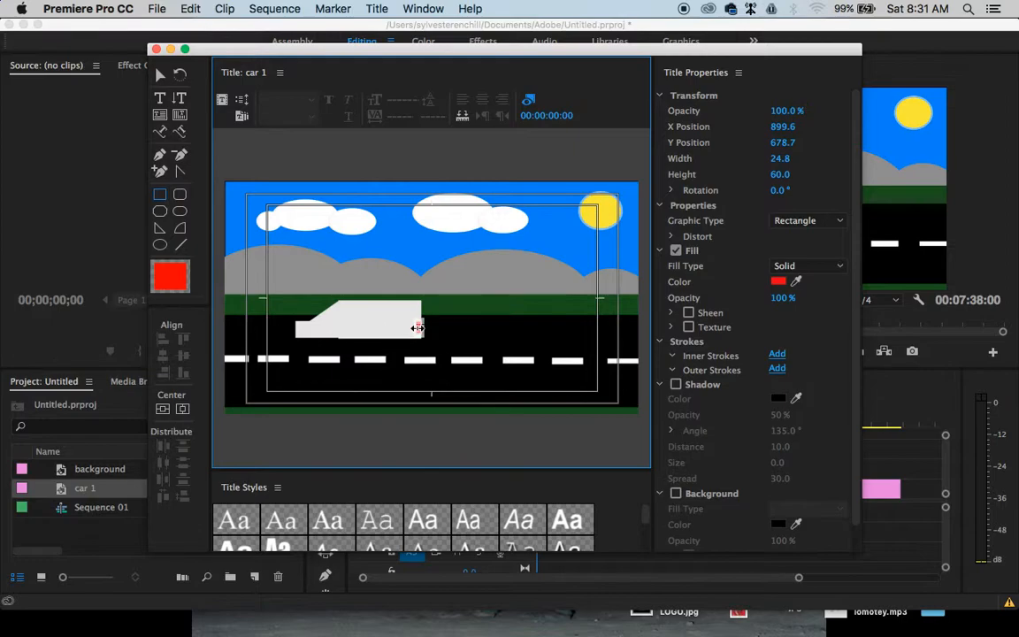
Add a small red headlight rectangle at the front of the hood and delete the stray rectangle above it
drag(420, 329, 299, 331)
drag(300, 339, 301, 330)
click(309, 302)
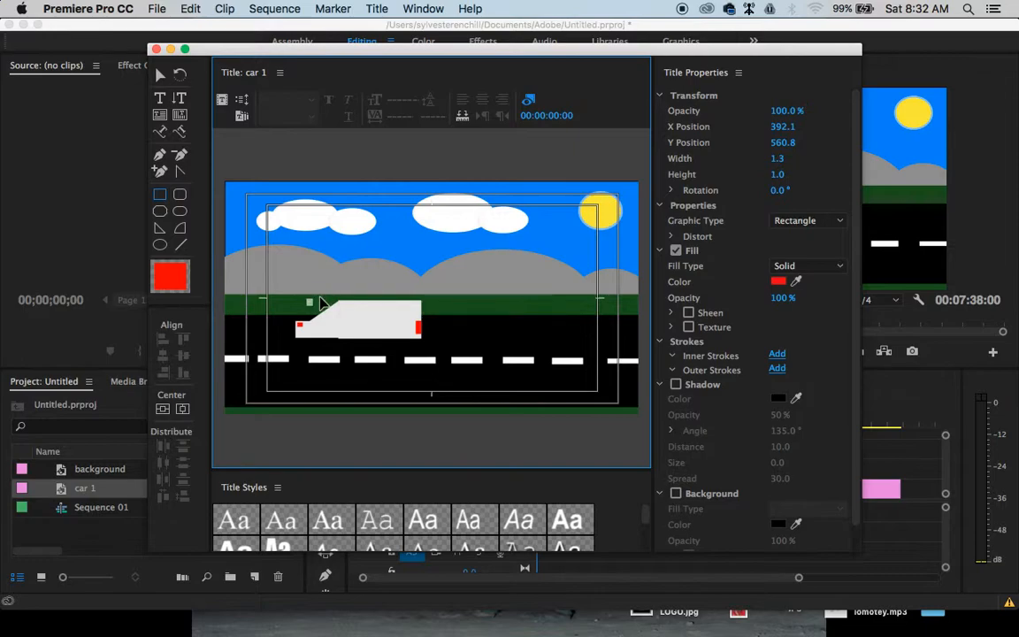
key(Delete)
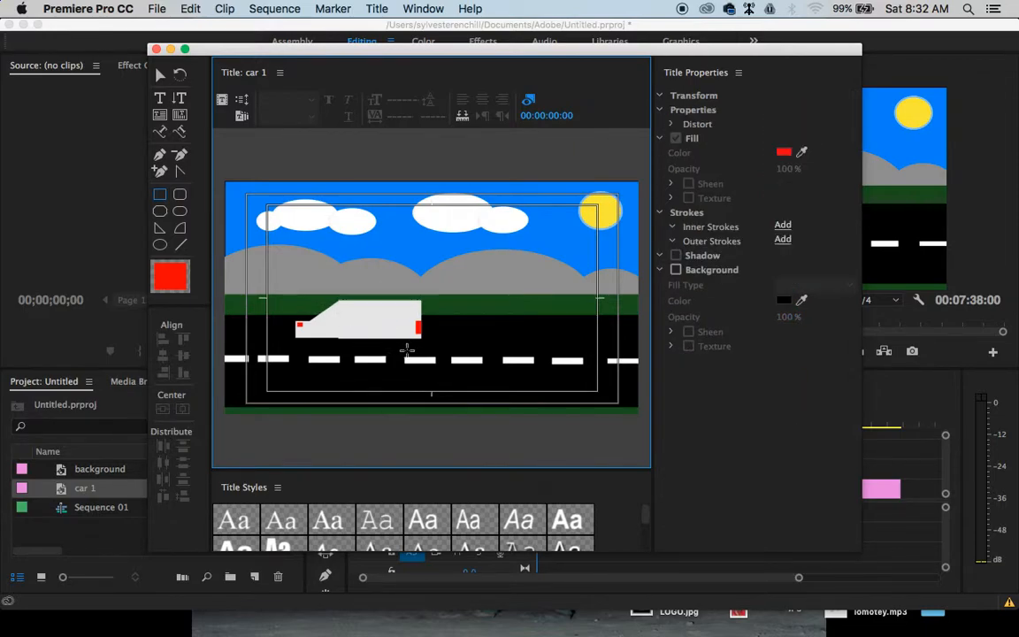
Draw a front wheel ellipse about 102 by 106 at the car's lower edge and fill it with black 000000
click(159, 244)
drag(340, 351, 316, 323)
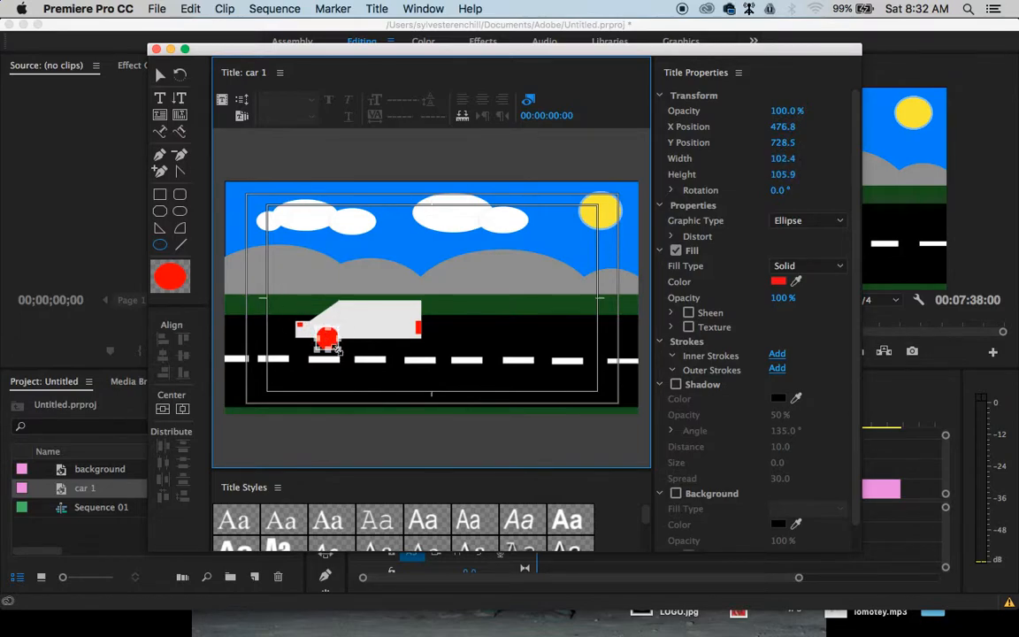
click(778, 281)
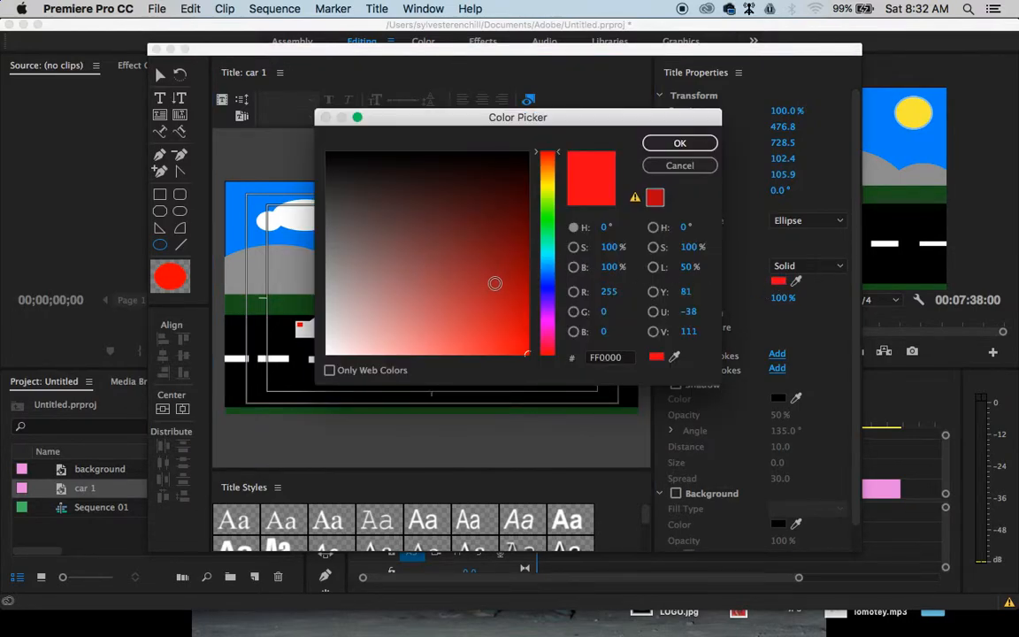
drag(484, 277, 561, 136)
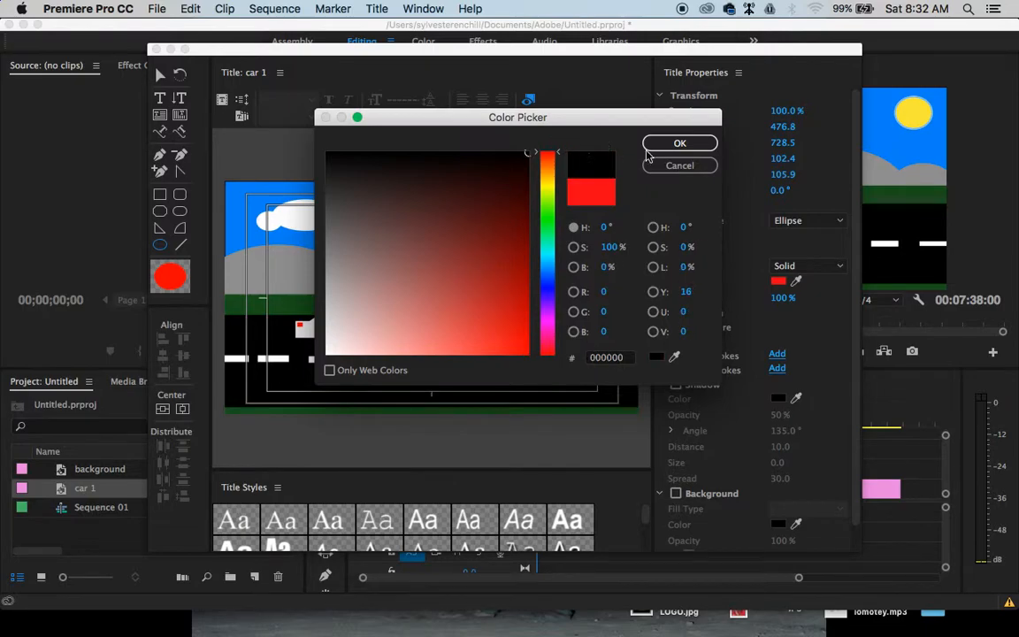
click(664, 145)
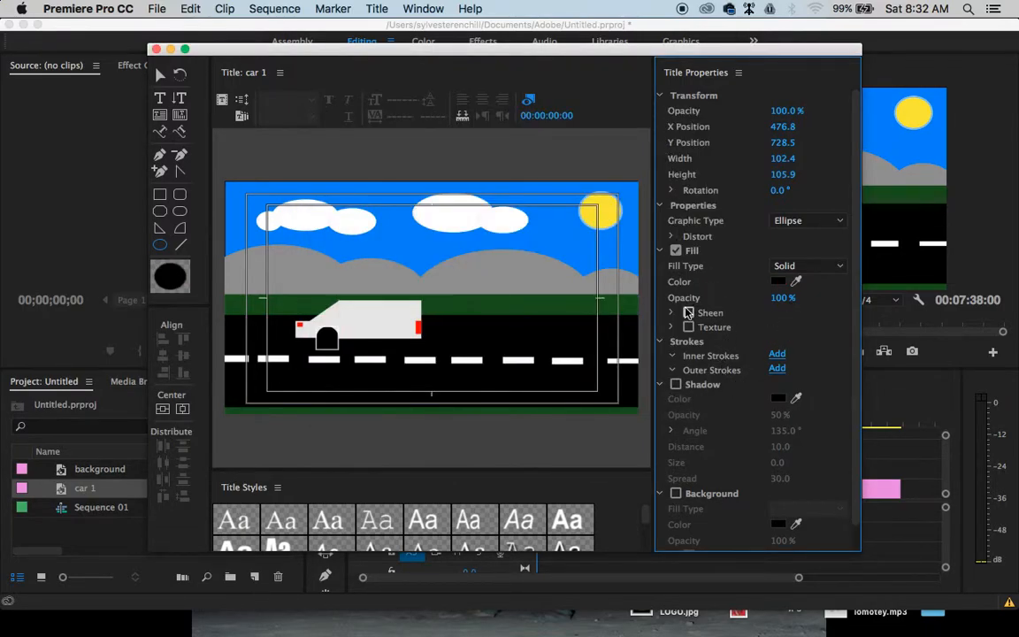
drag(853, 393, 855, 334)
click(779, 355)
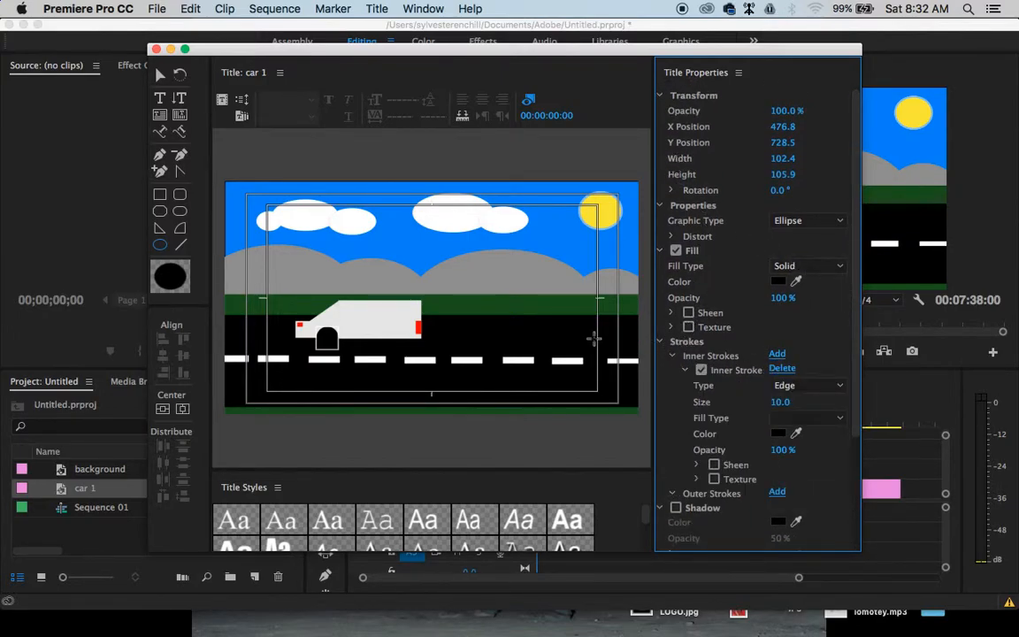
click(754, 371)
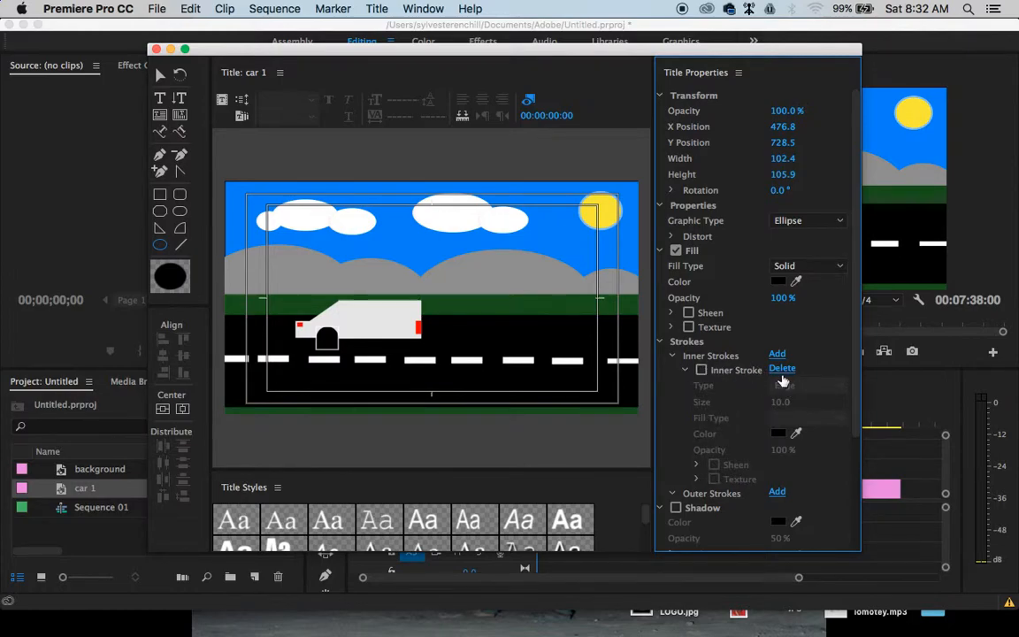
click(783, 369)
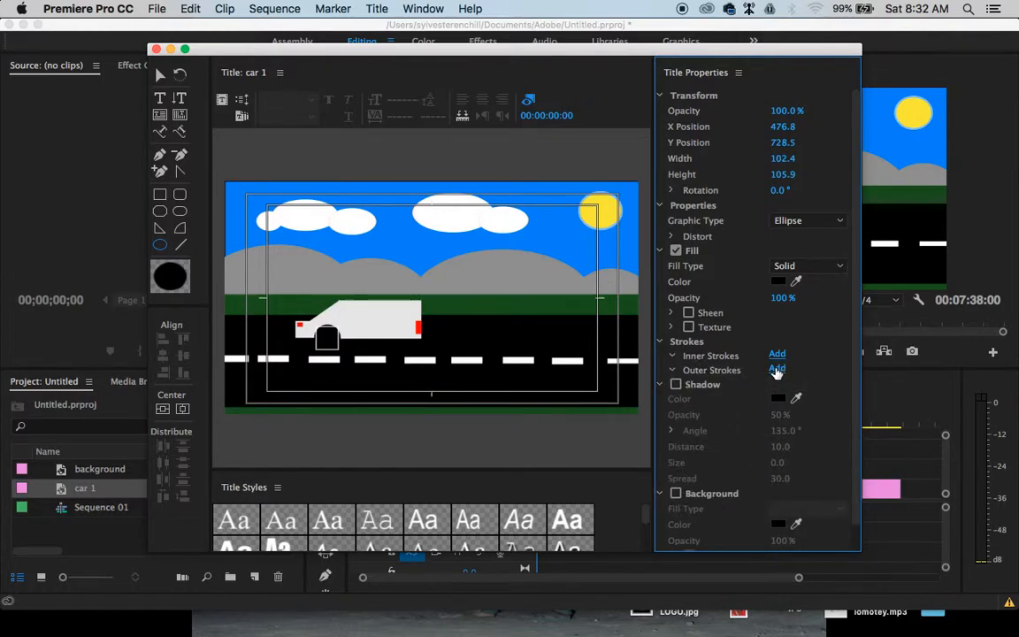
Add an outer stroke to the front wheel with the near-white color FCFCFC
click(777, 370)
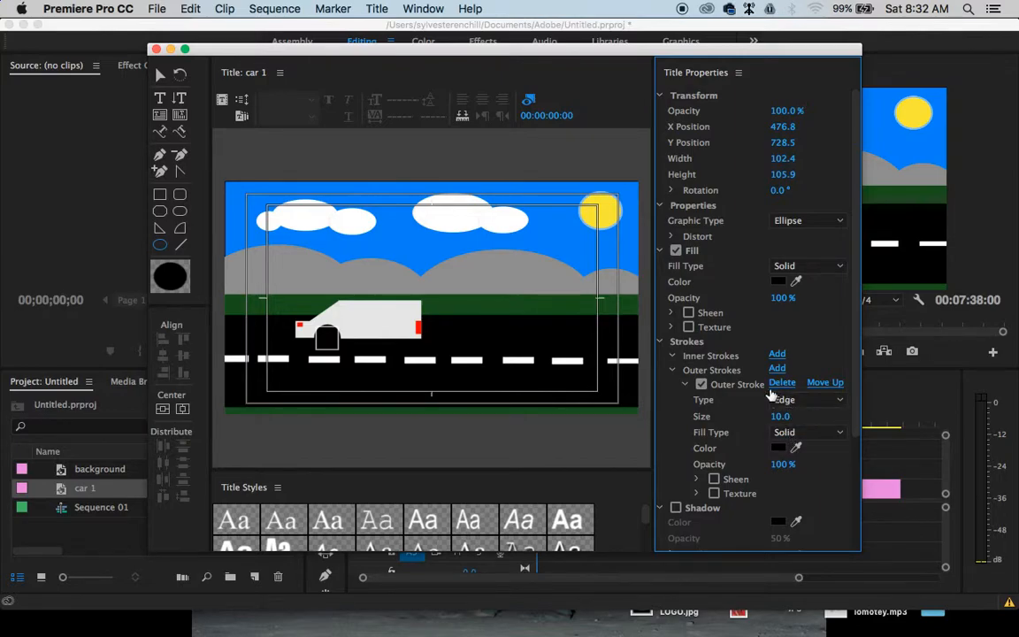
click(778, 448)
drag(398, 341, 324, 352)
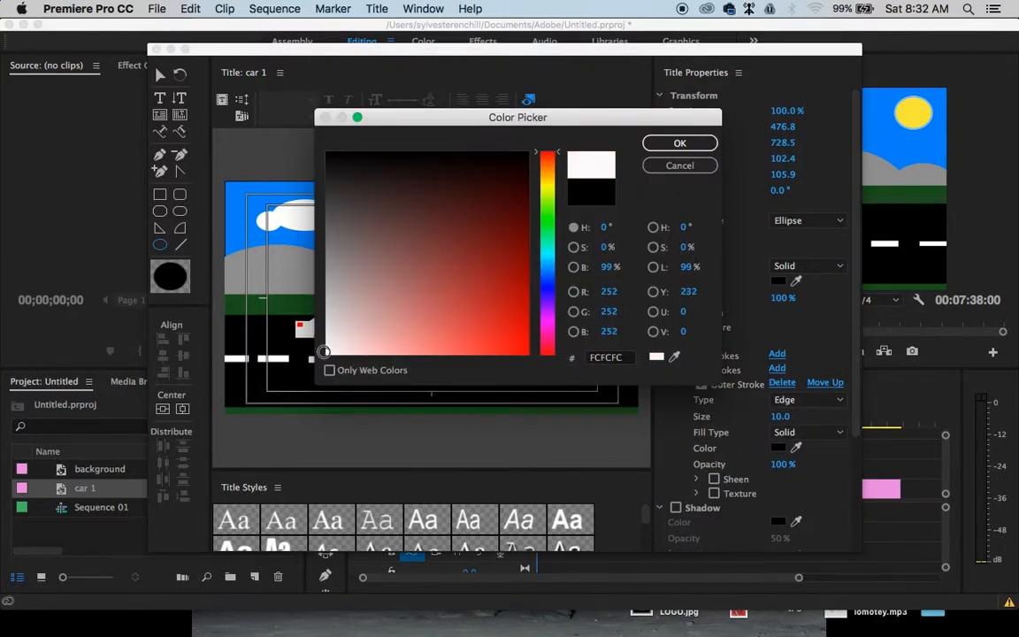
click(681, 143)
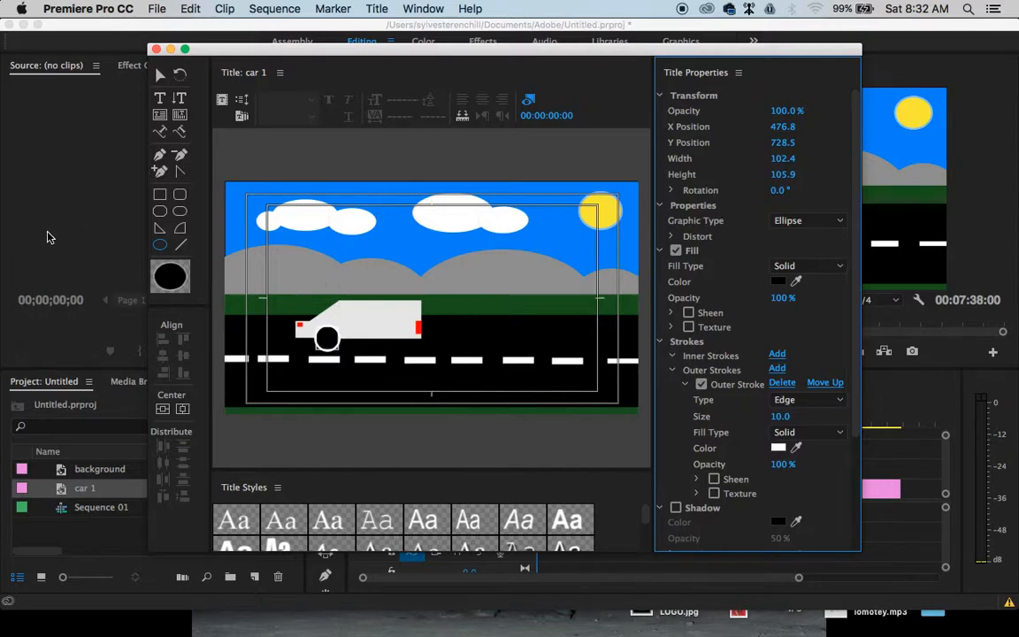
Duplicate the front wheel and place the copy under the car's rear at about X 802, Y 725
click(160, 74)
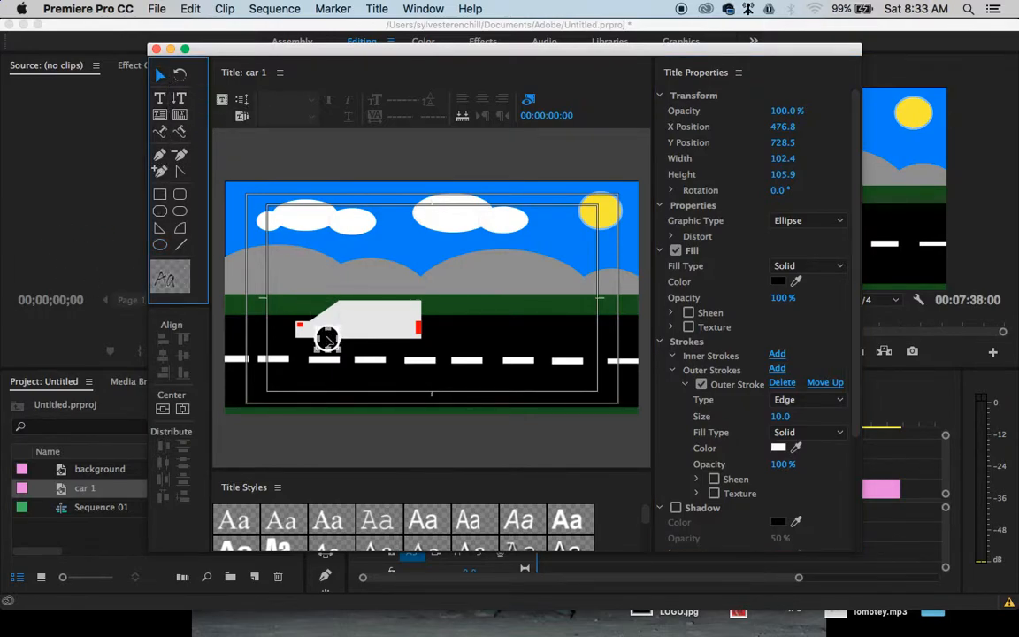
drag(333, 349, 398, 344)
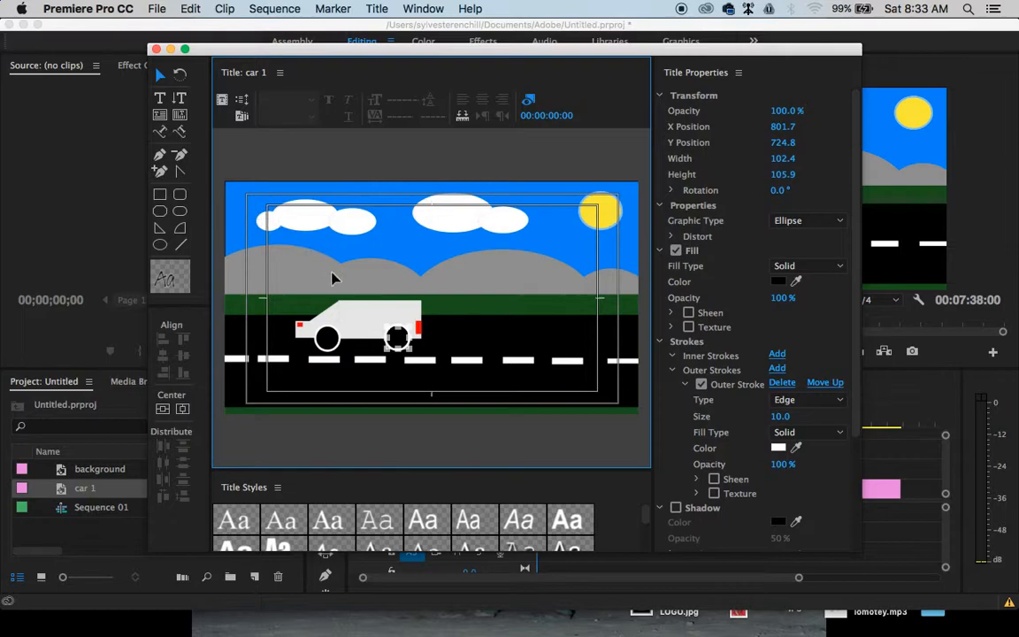
Fill the windshield wedge at the front of the car with gray 777777
click(334, 315)
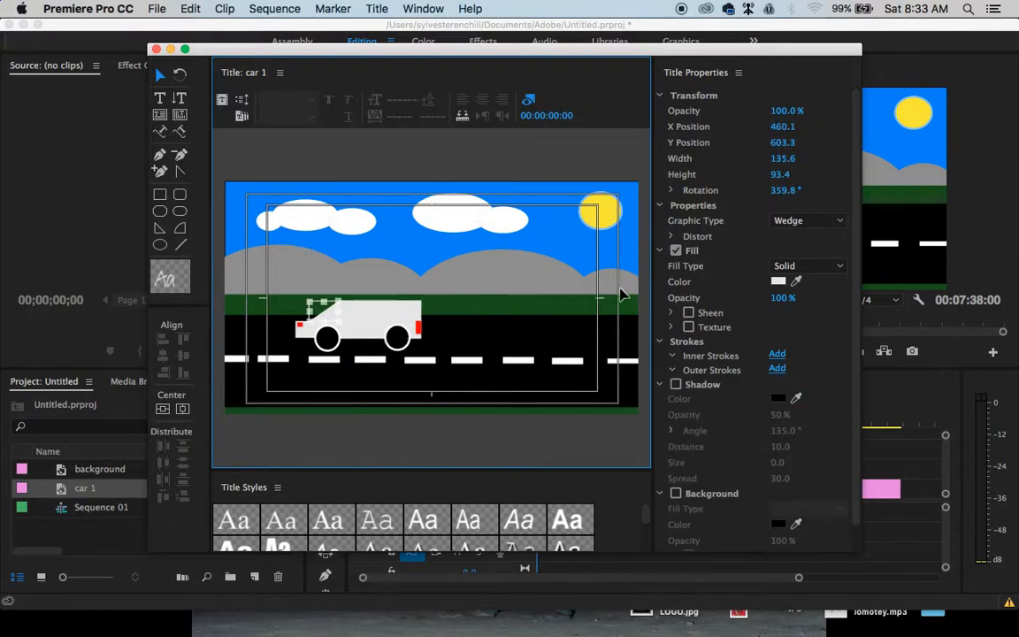
click(778, 281)
drag(405, 270, 310, 247)
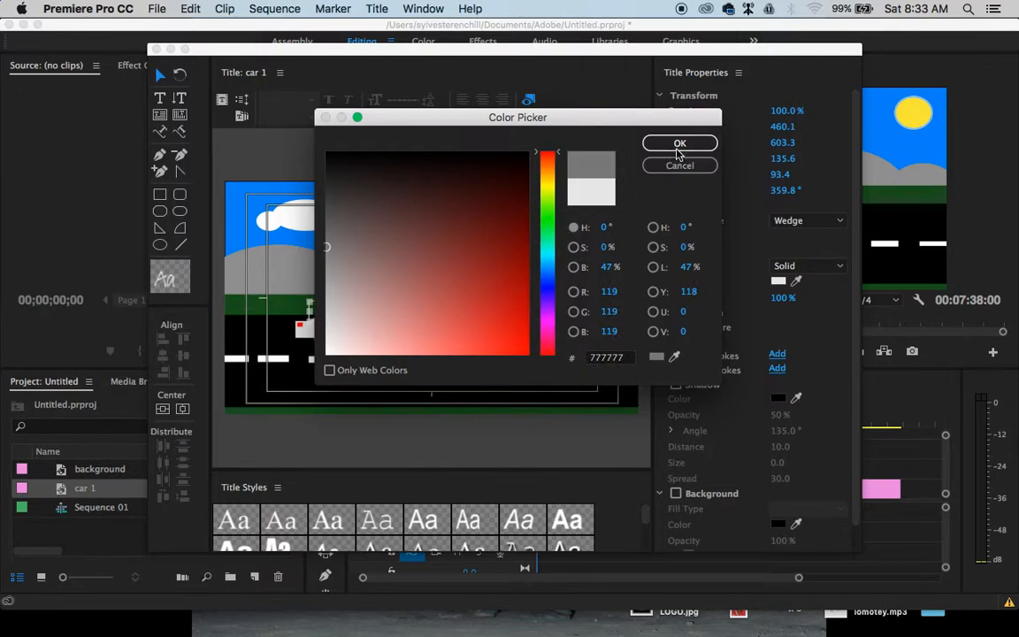
click(679, 146)
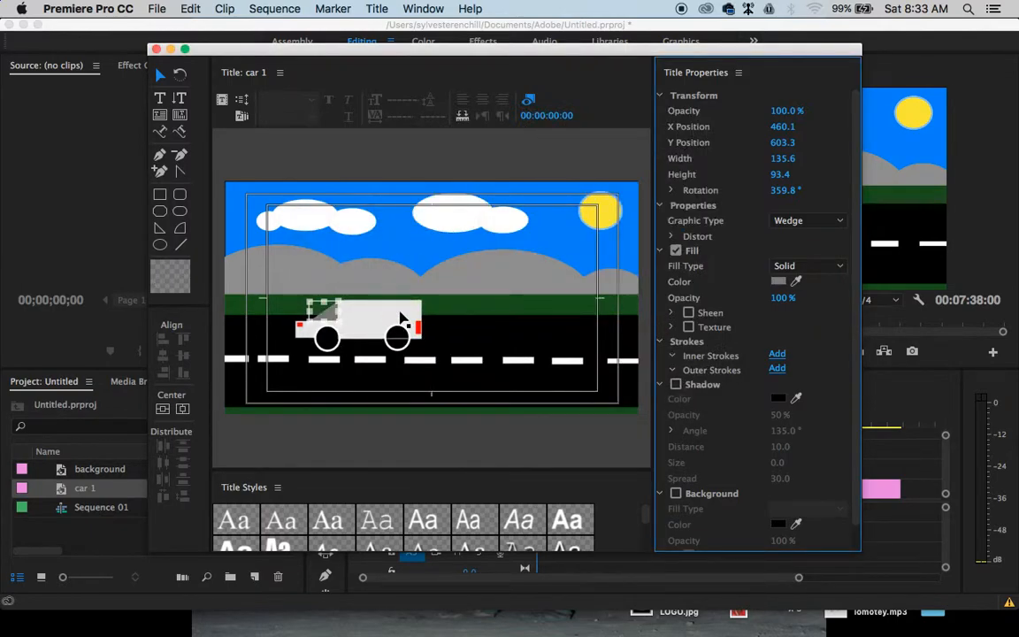
Fill the car's large body rectangle with blue 2D37F7
click(381, 318)
drag(383, 322, 383, 320)
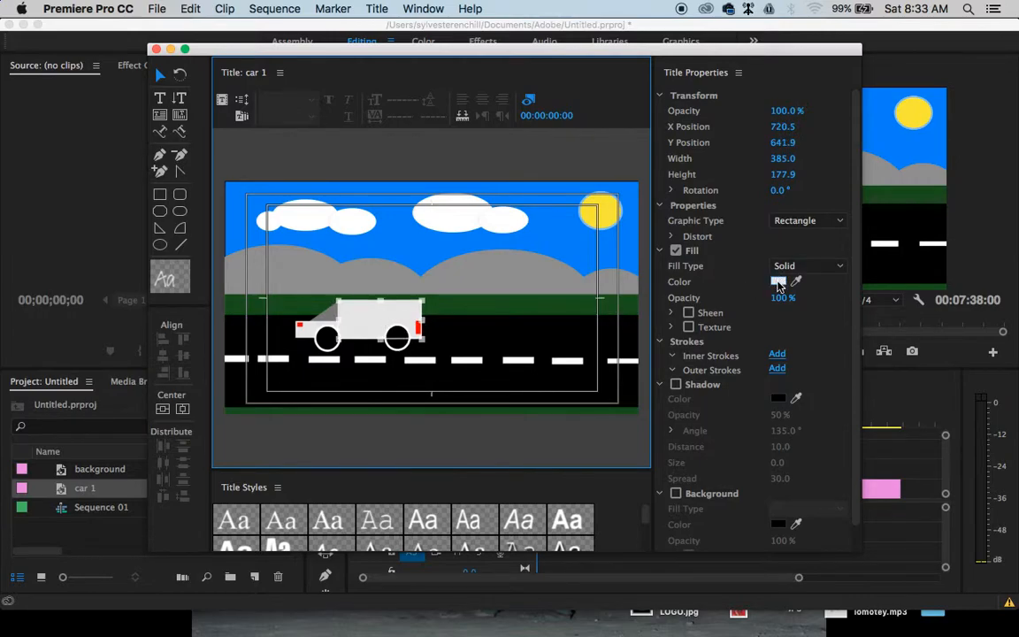
click(777, 282)
click(546, 255)
mouse_move(546, 256)
mouse_down()
mouse_move(545, 284)
mouse_move(530, 289)
mouse_move(527, 342)
mouse_move(491, 349)
mouse_up()
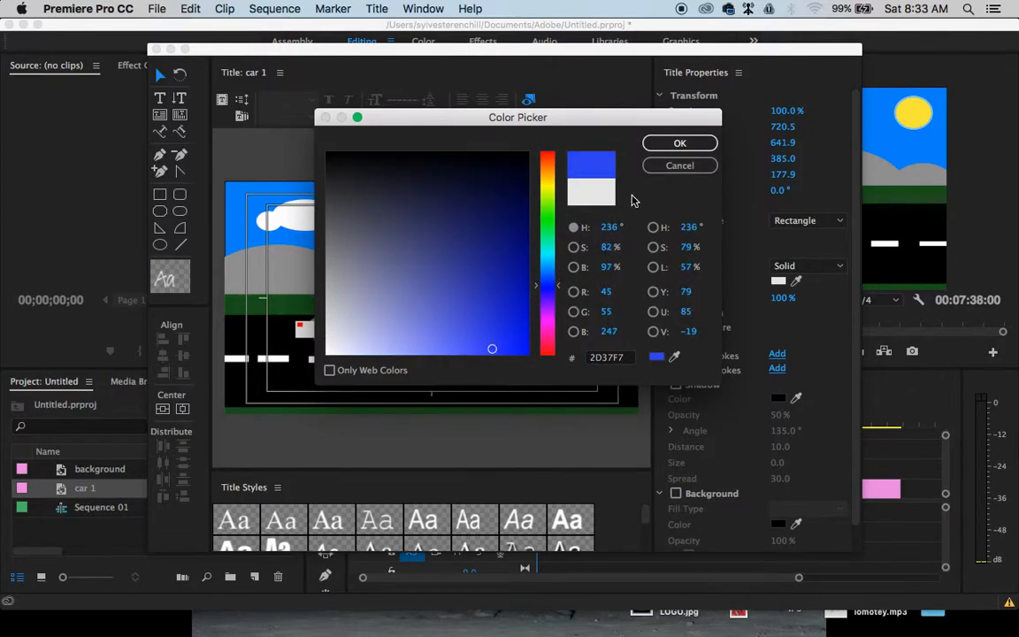
click(678, 144)
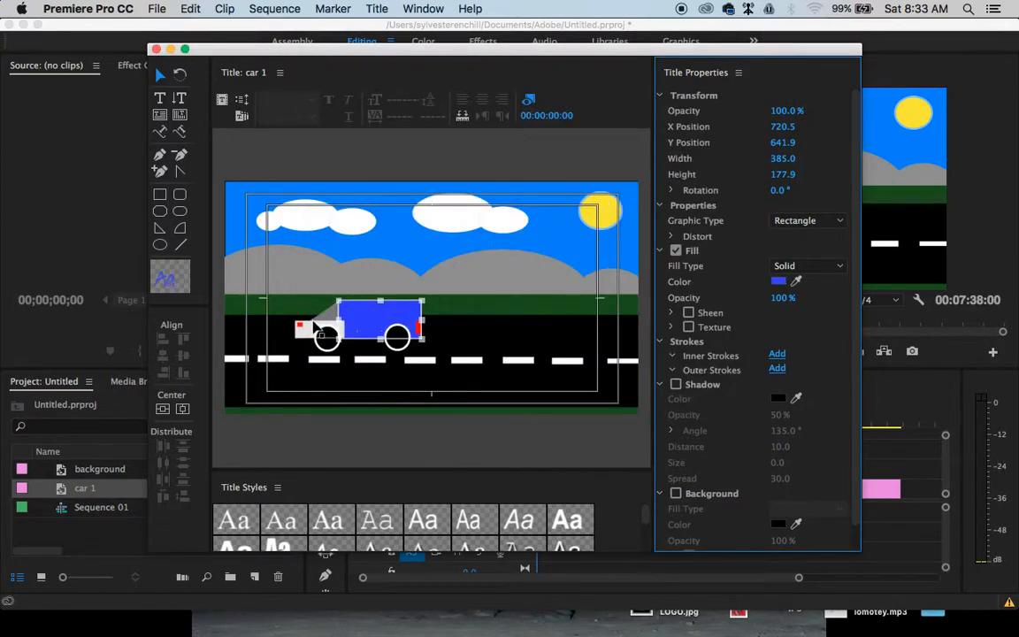
Fill the car's hood rectangle with a slightly darker blue than the body and deselect it
click(314, 330)
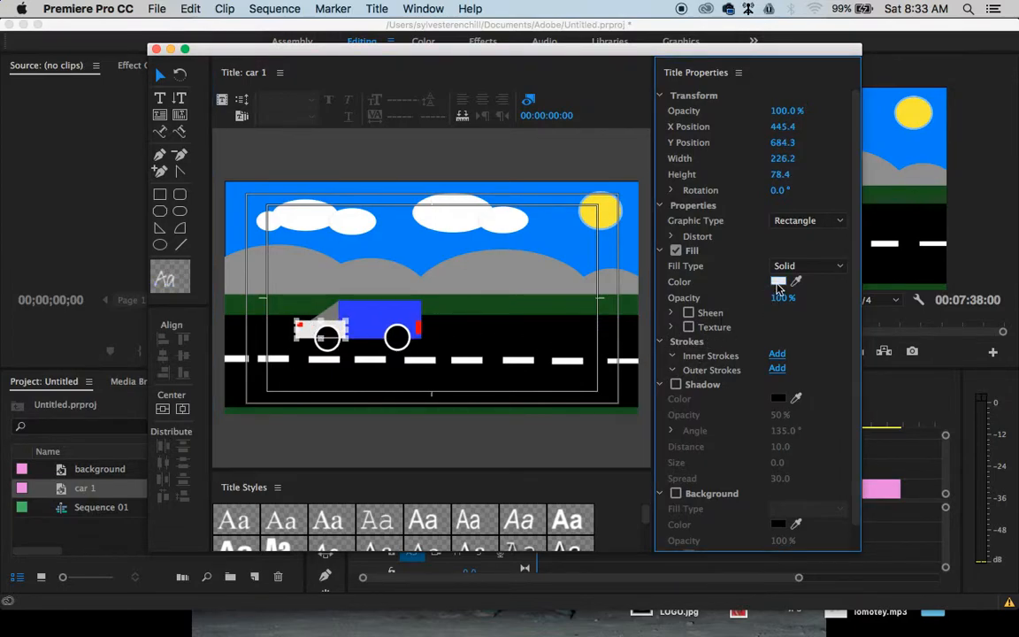
click(778, 281)
click(551, 289)
drag(494, 290, 526, 315)
click(680, 143)
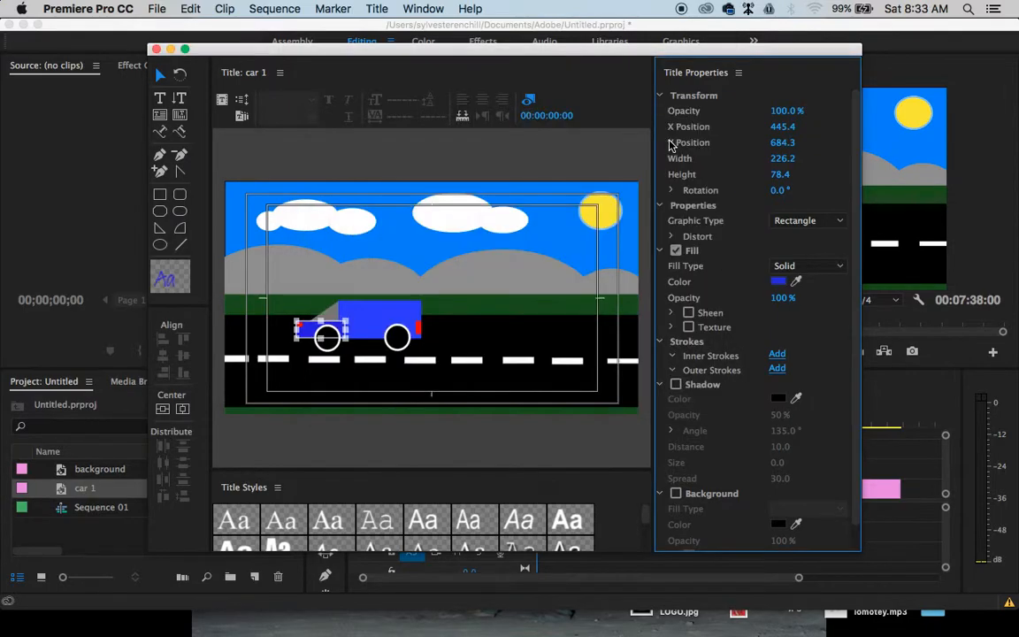
click(403, 280)
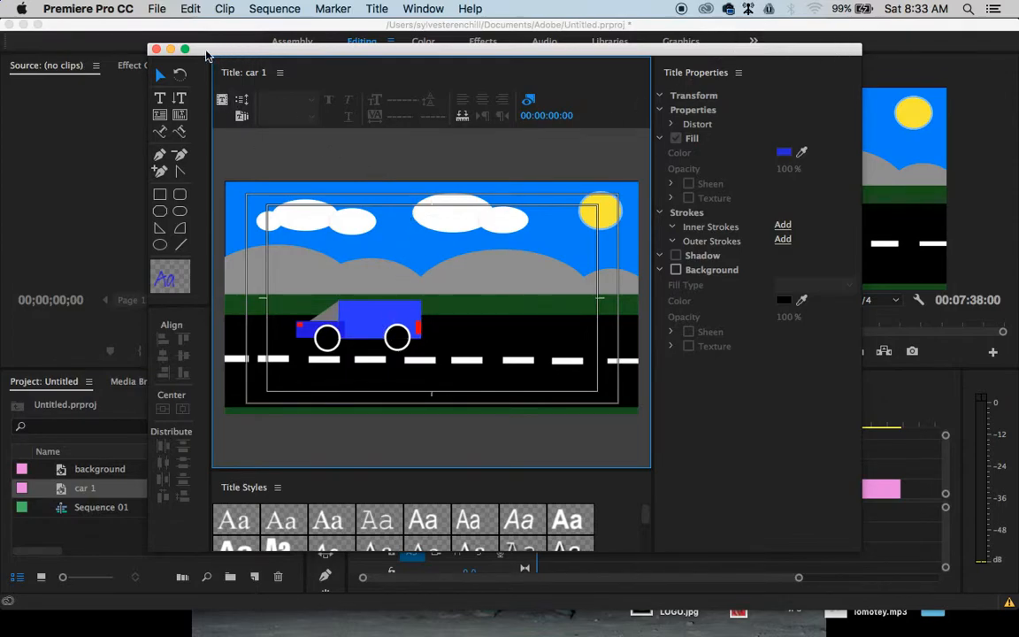
Close the title, place car 1 on track V2 for the full length of the background clip, and show its effect controls
click(156, 48)
drag(98, 489, 901, 470)
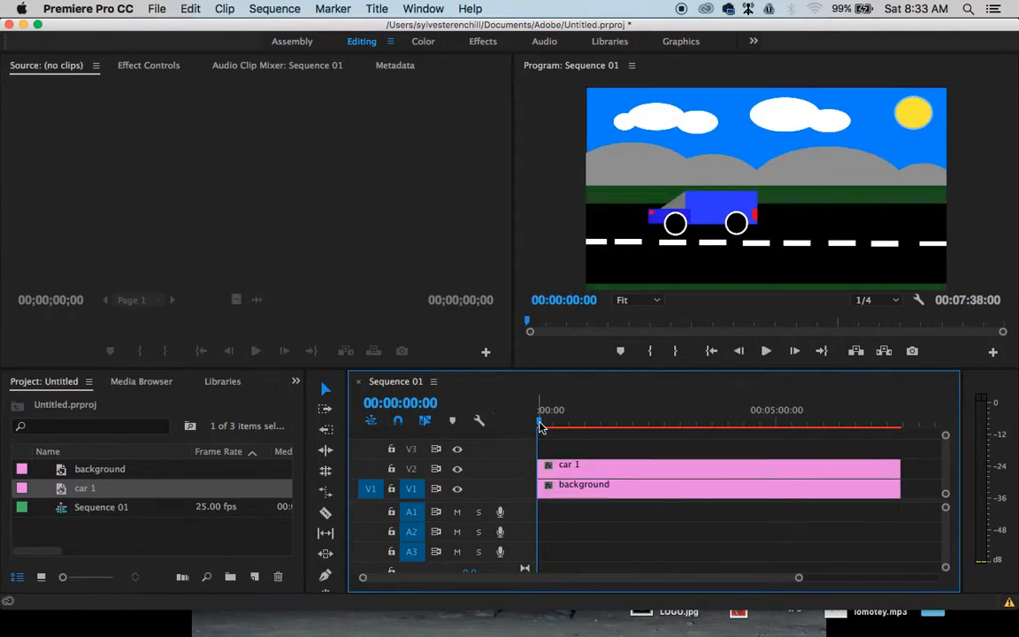
click(562, 472)
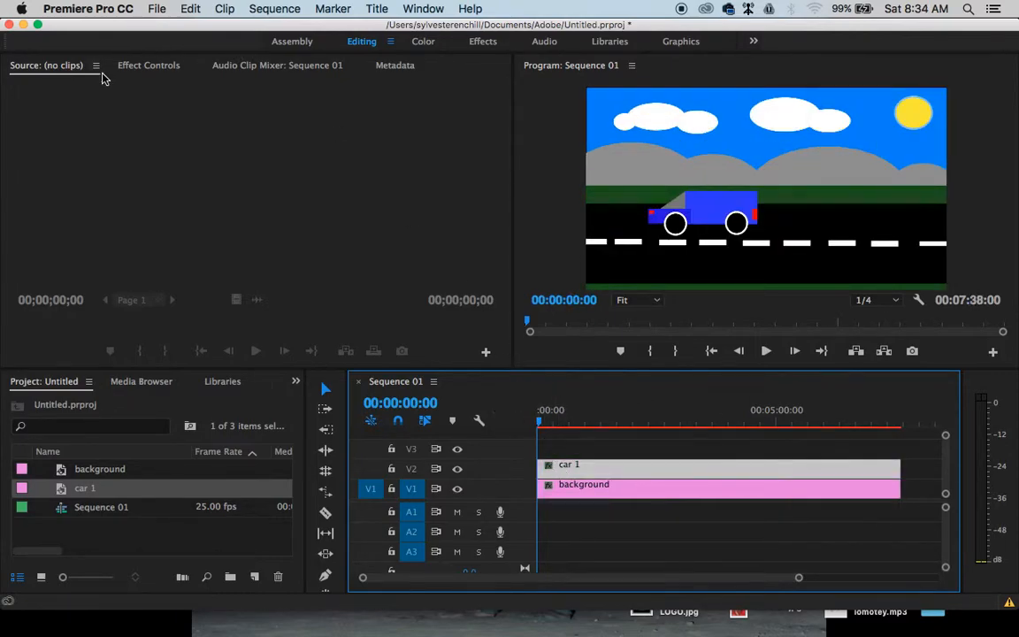
click(141, 66)
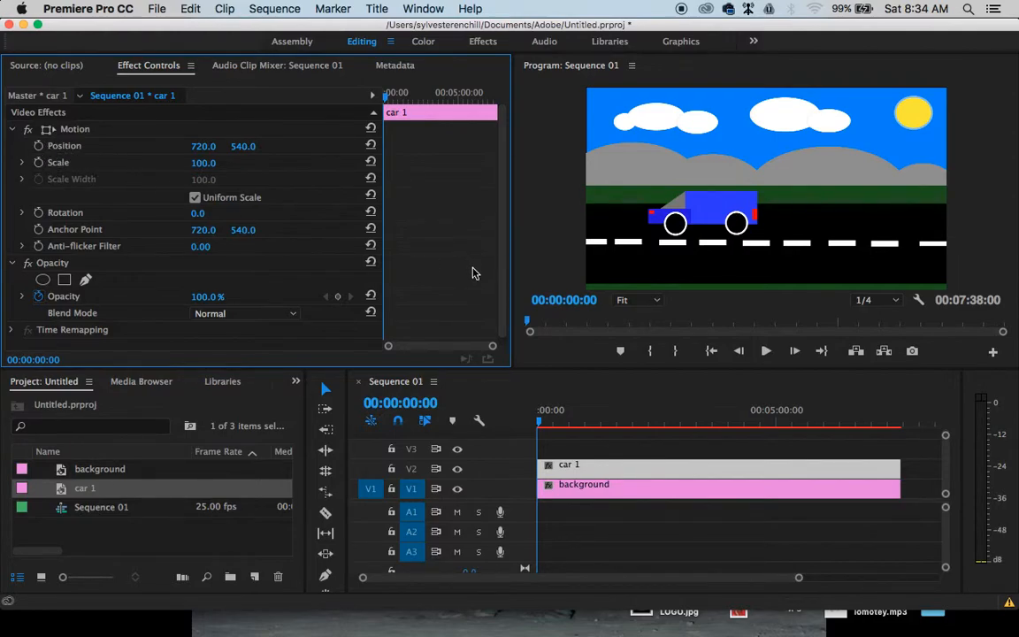
Move the car out of frame past the right edge to about 1940.7, 565.4 and start keyframing Position at 00:00:00:00
click(87, 131)
drag(738, 208, 980, 219)
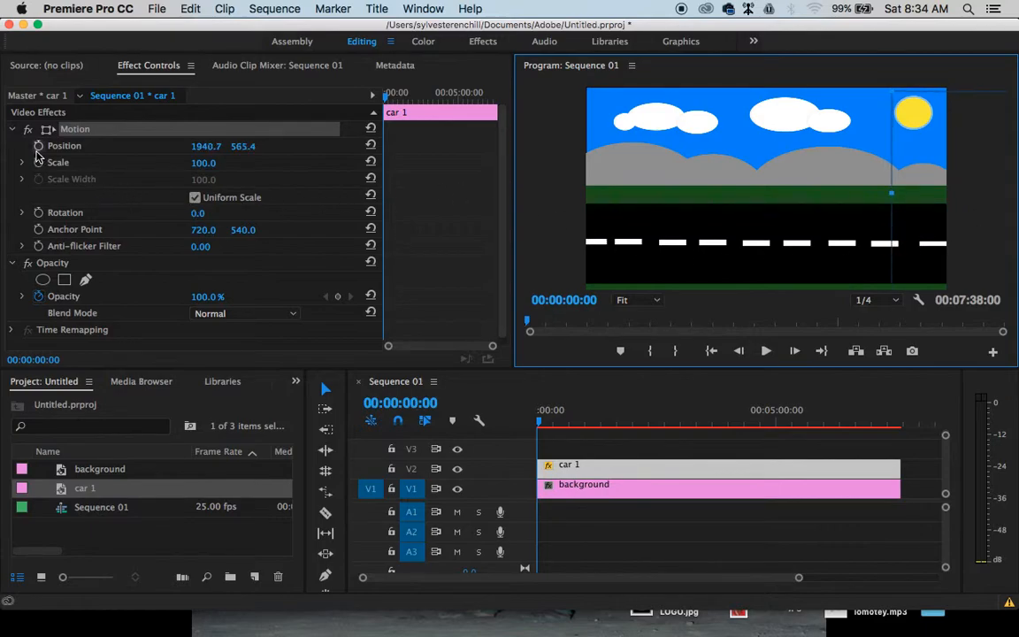
click(38, 145)
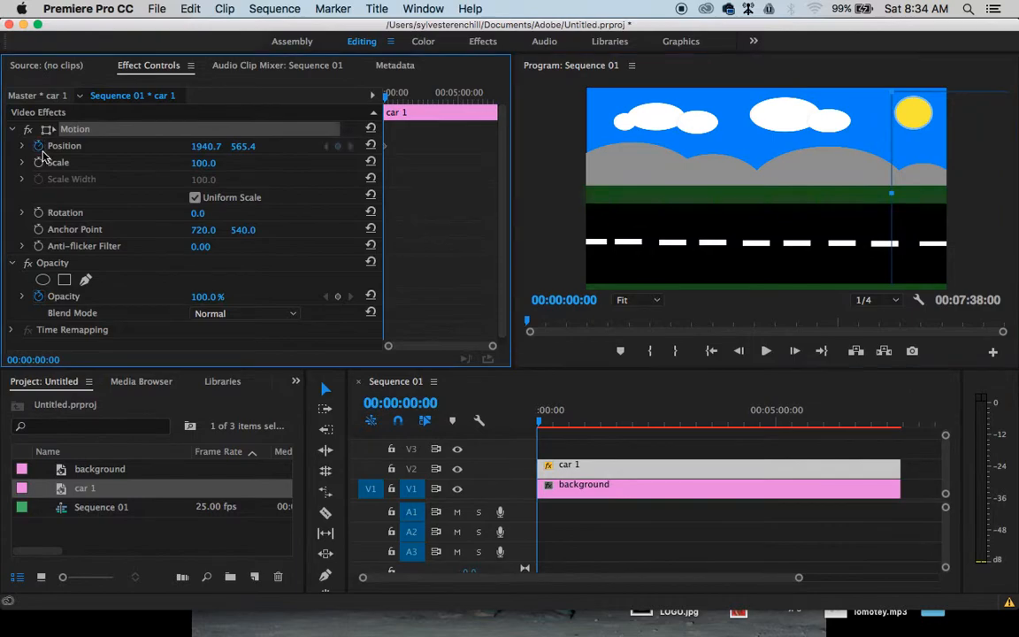
Add a Position keyframe at 00:00:04:23 with X at about 13.7 so the car exits the left edge
drag(393, 102, 348, 90)
key(space)
click(531, 417)
key(=)
key(=)
key(=)
key(=)
key(=)
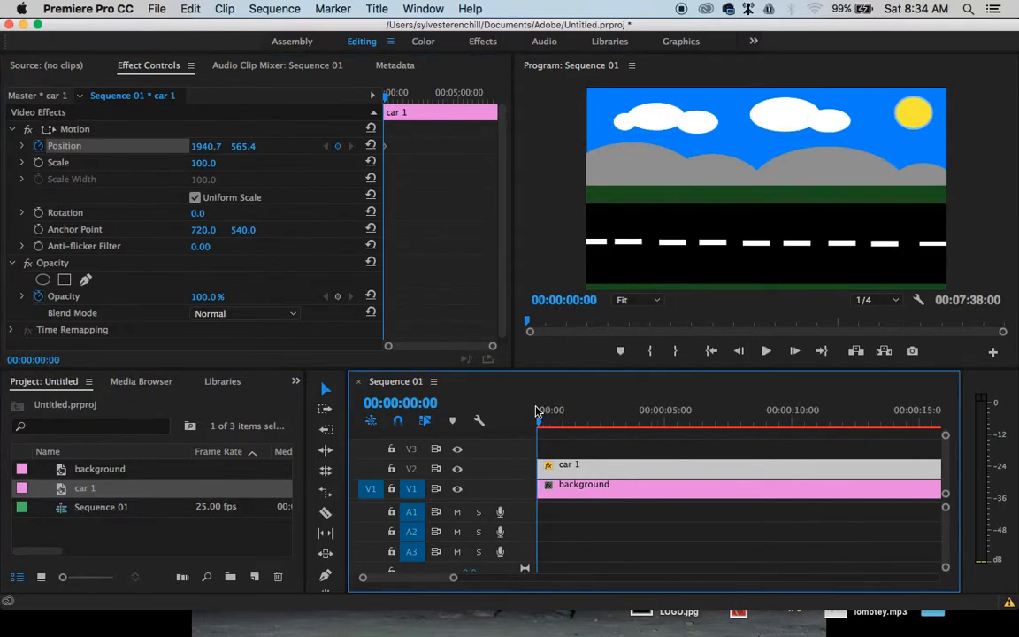
key(space)
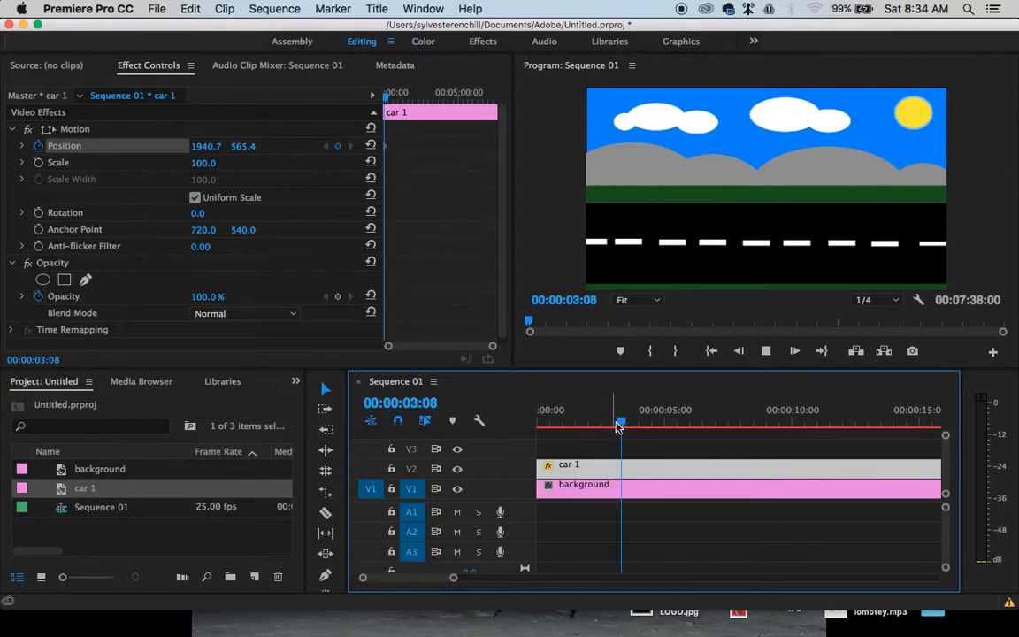
key(space)
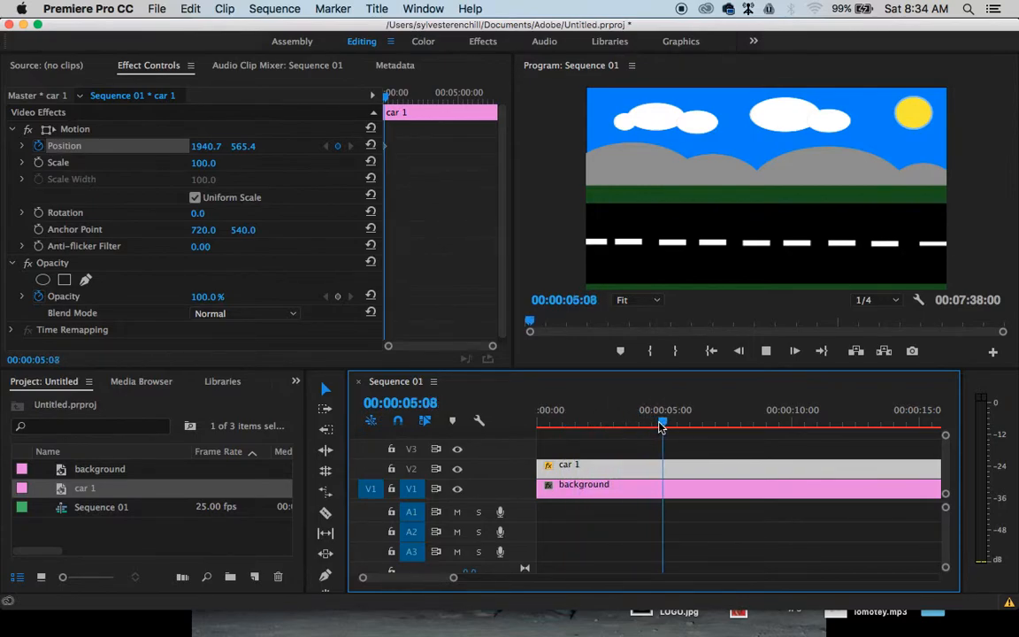
drag(668, 429, 660, 423)
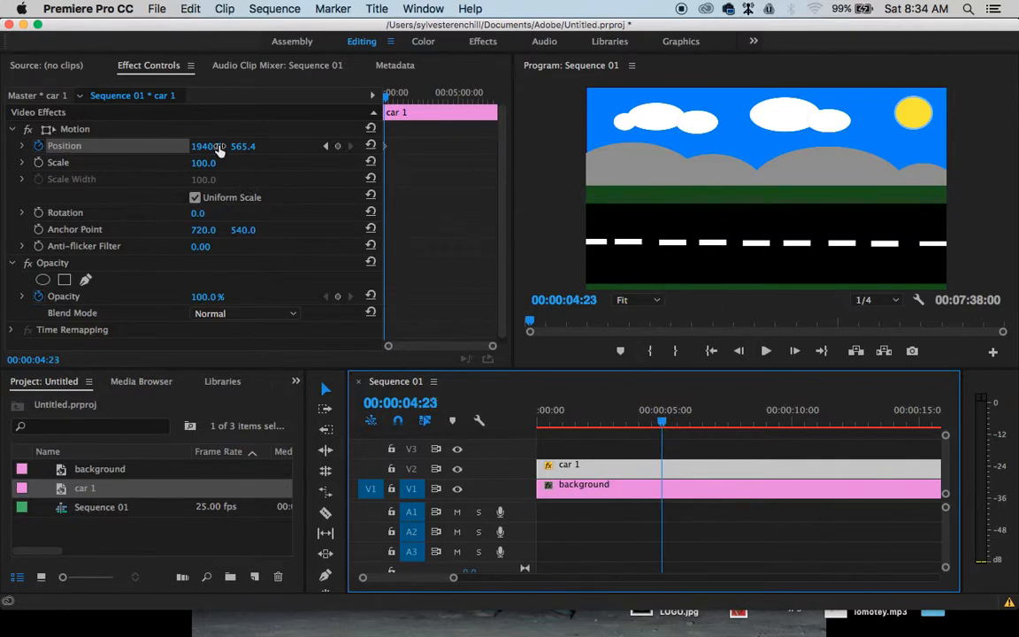
drag(202, 149, 3, 148)
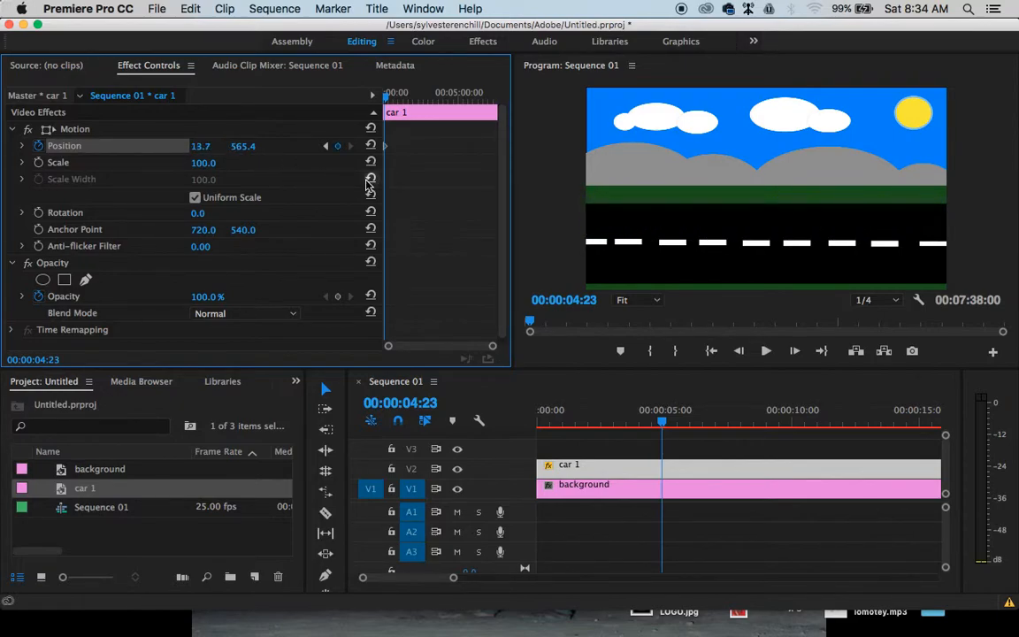
Preview the car's drive and add a Position keyframe at 00:00:02:21 with the car at about 834.7, 540.0
drag(658, 424, 524, 416)
key(space)
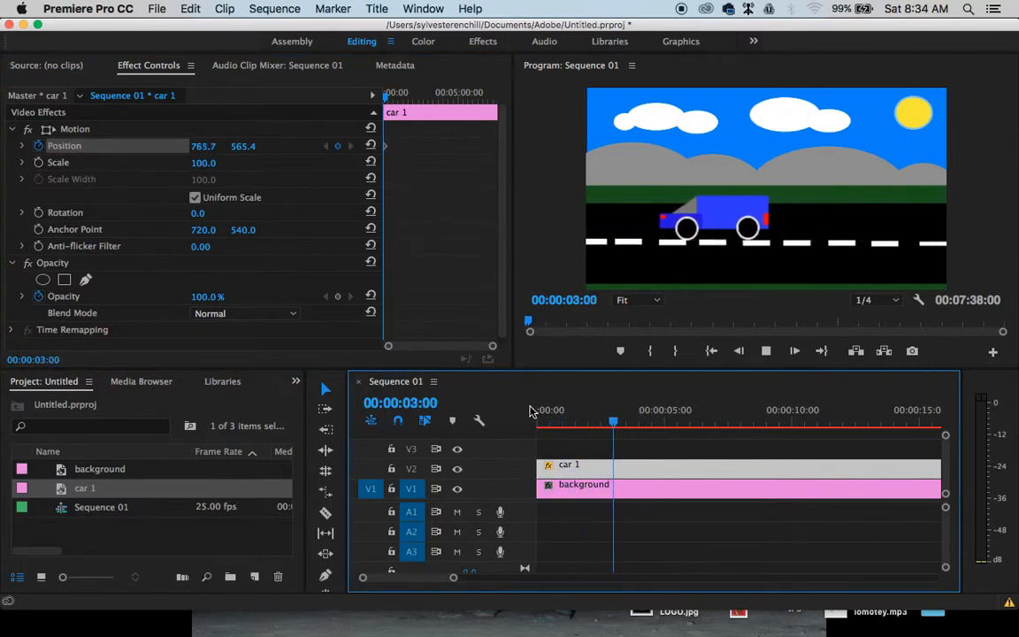
click(610, 418)
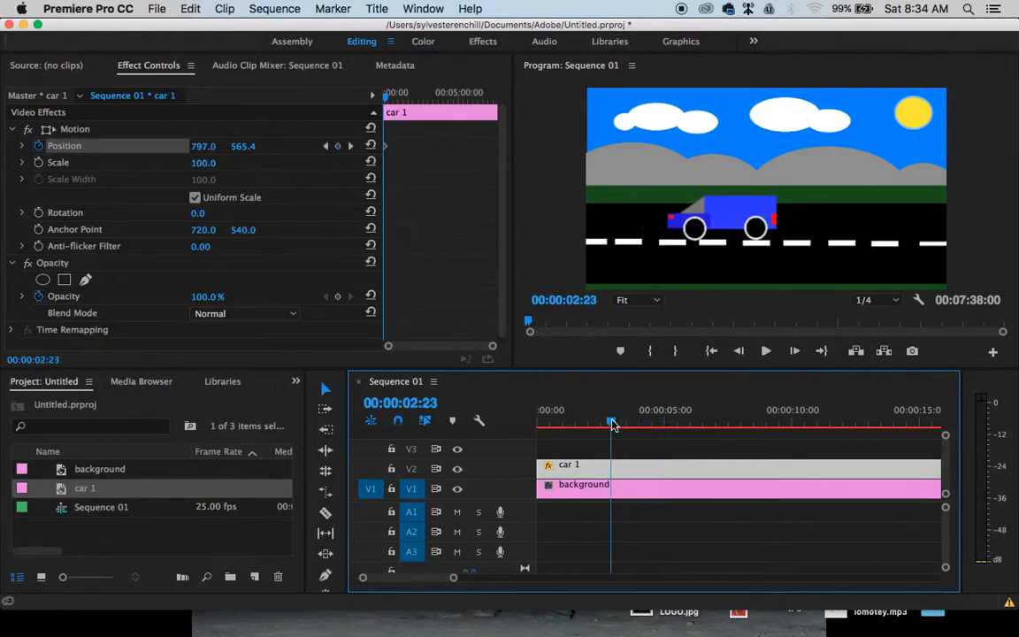
click(86, 131)
key(Left)
click(695, 220)
drag(689, 215, 692, 212)
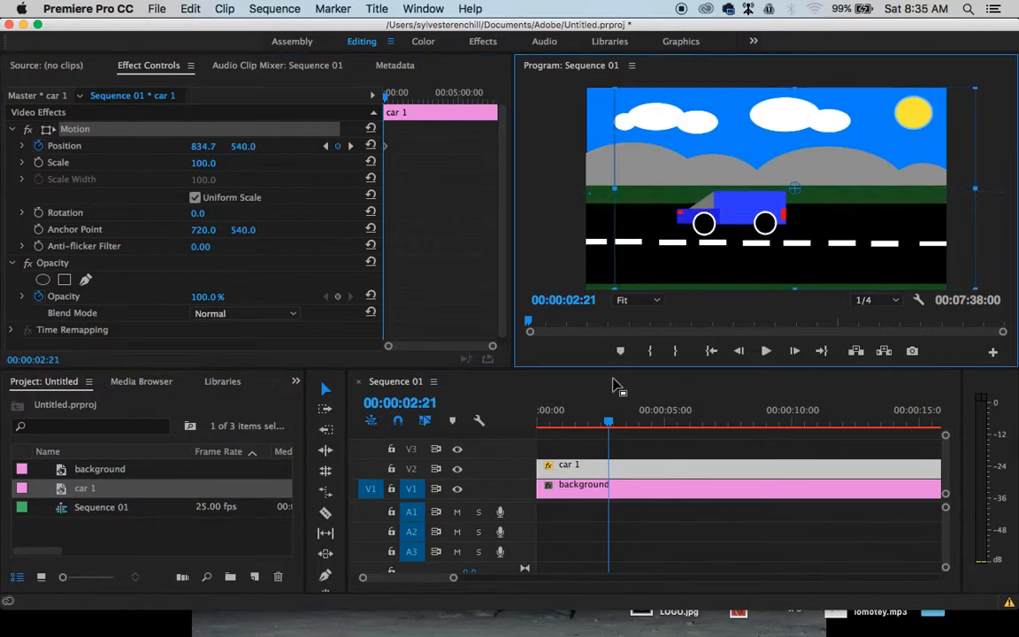
Play back and scrub through the car's drive across the road to review its motion
key(space)
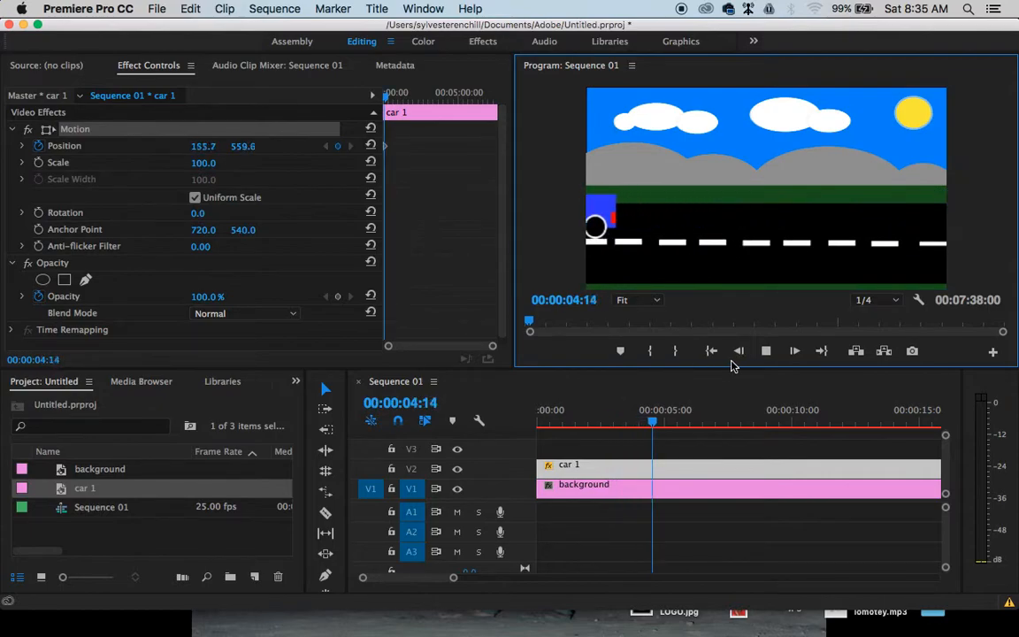
key(space)
drag(626, 428, 586, 429)
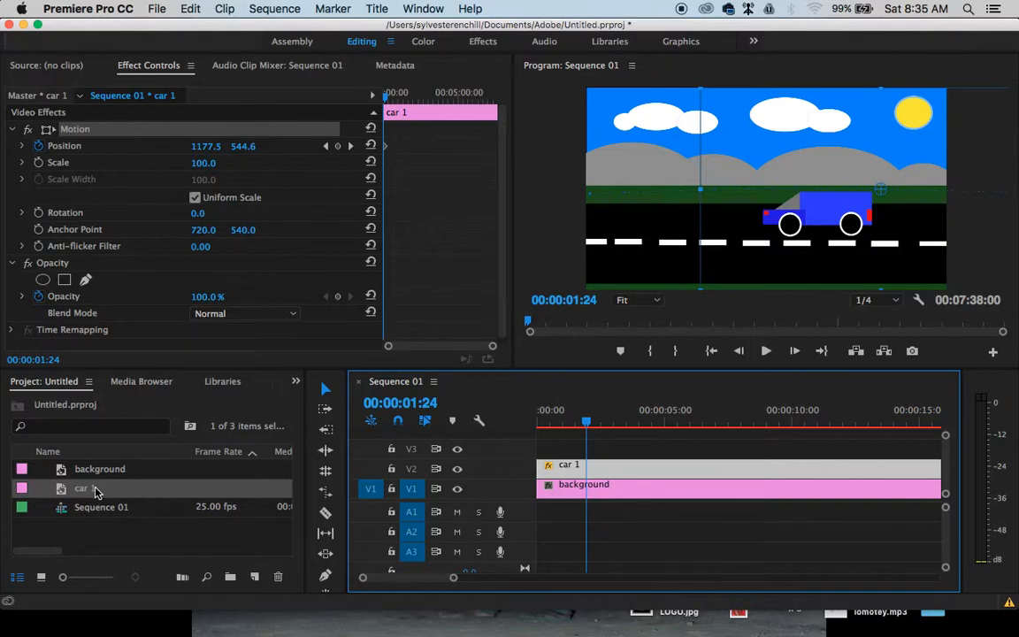
drag(591, 427, 611, 423)
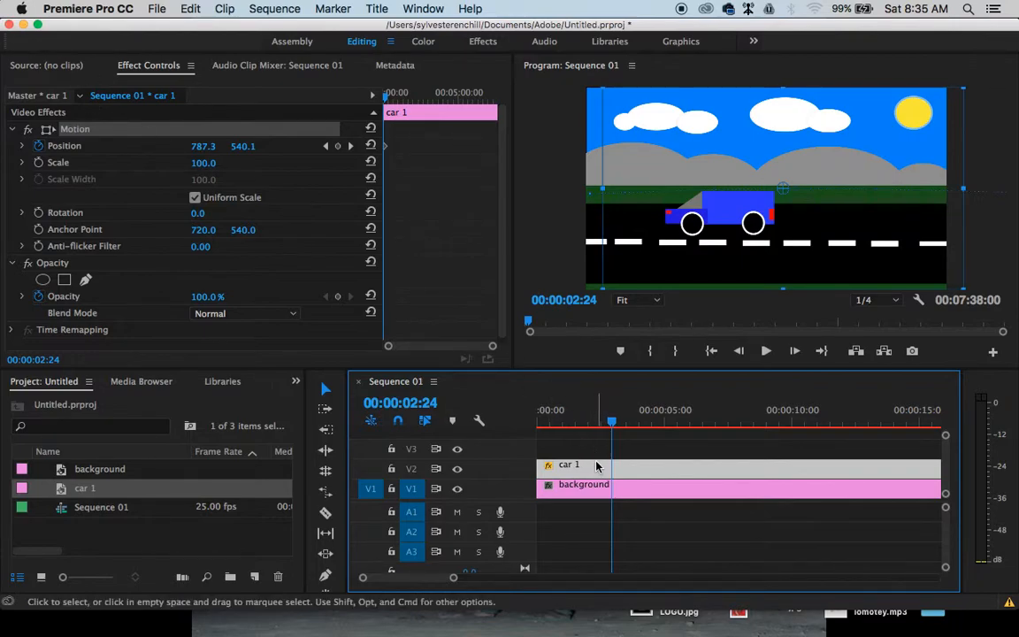
Duplicate the car 1 clip and place the copy on track V3, aligned with the start of the sequence
key(minus)
key(minus)
key(minus)
key(minus)
key(minus)
key(minus)
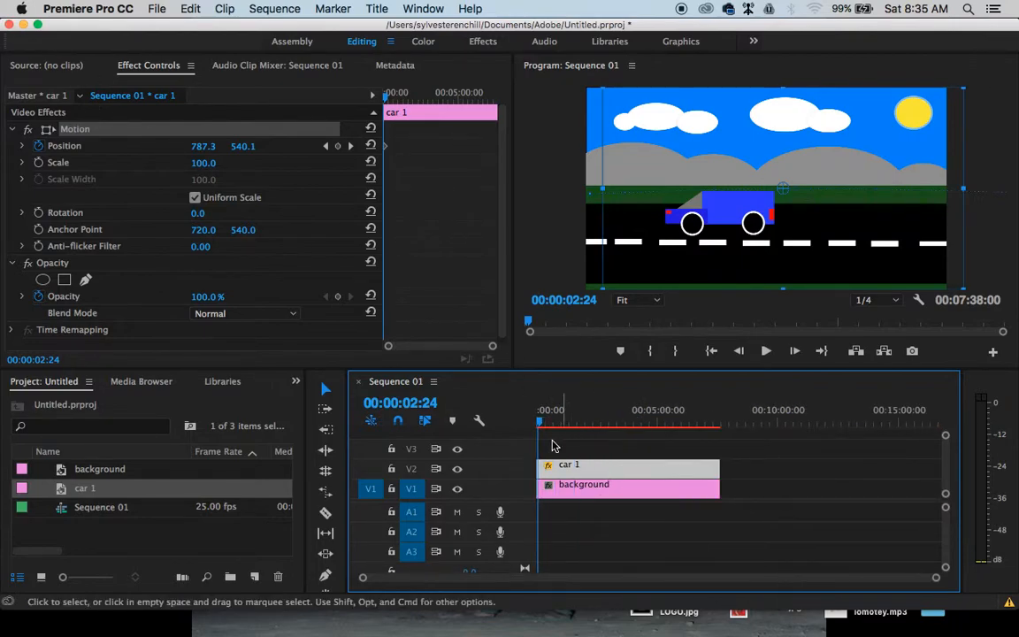
click(192, 9)
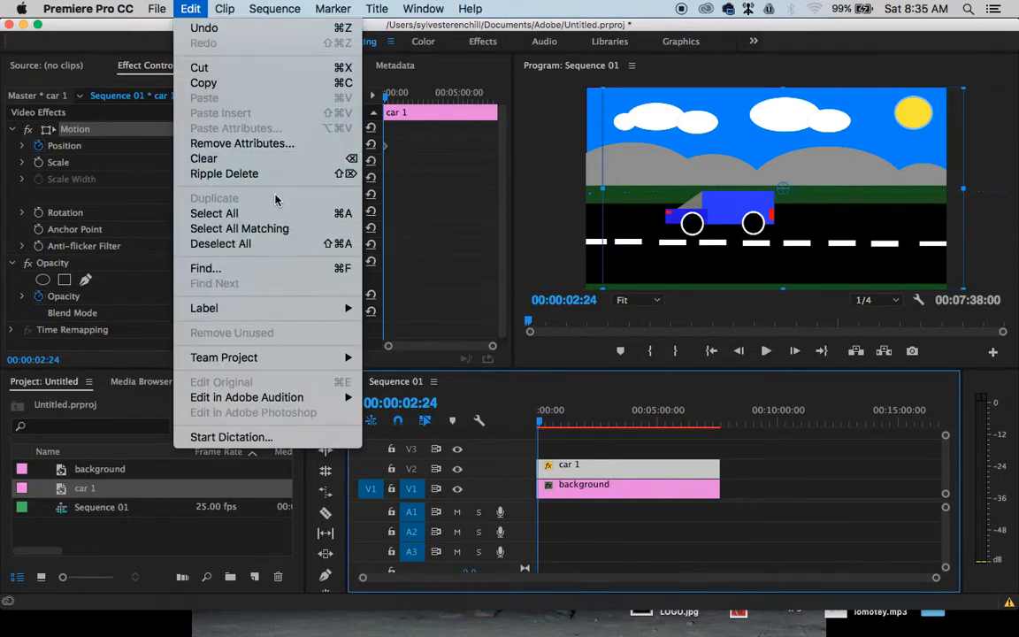
click(509, 5)
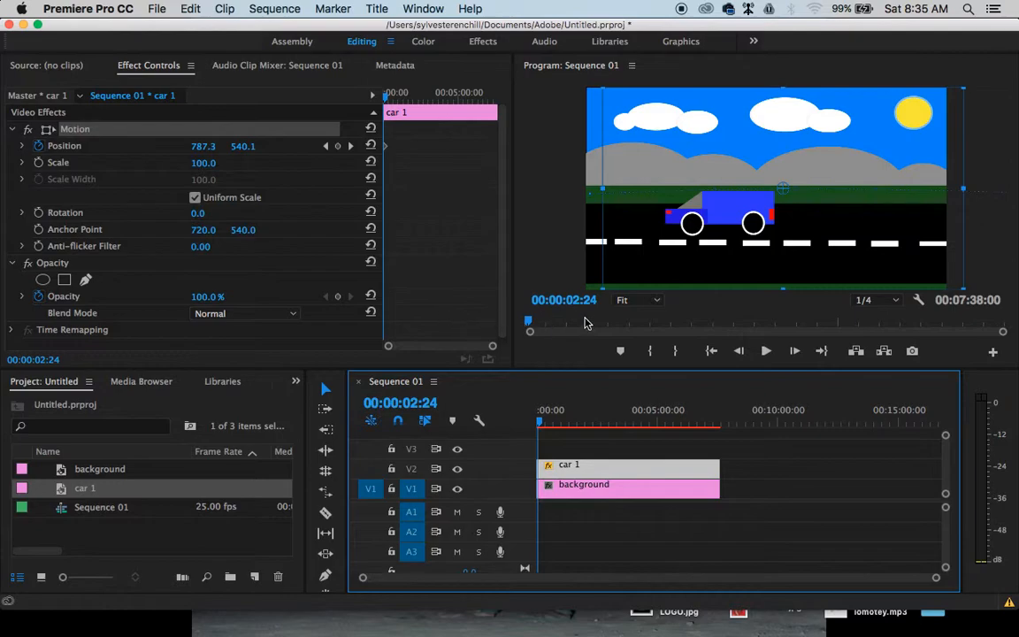
drag(644, 472, 792, 470)
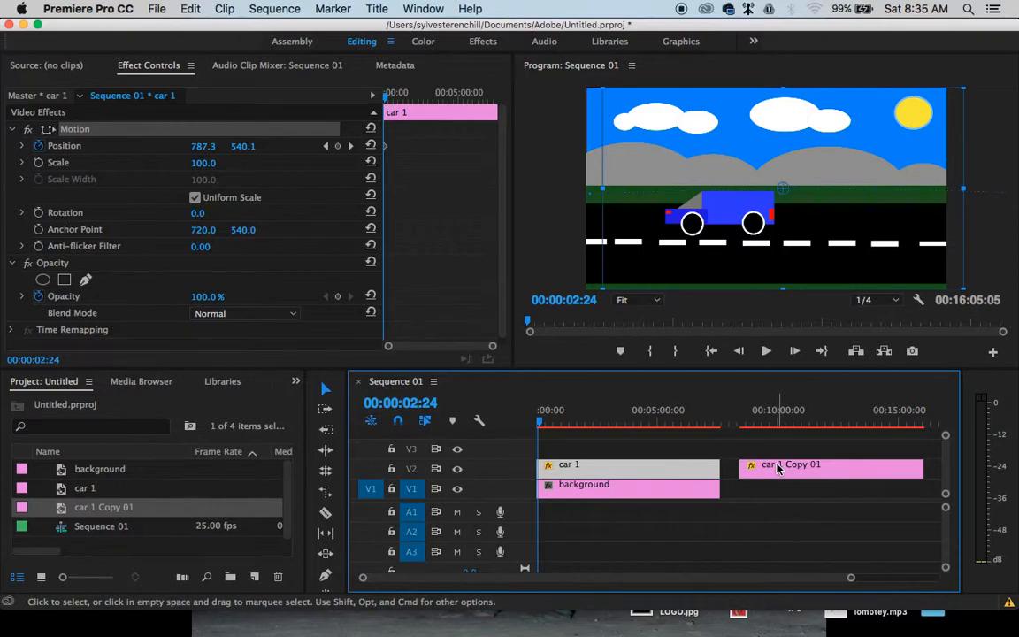
drag(782, 470, 587, 450)
key(=)
key(=)
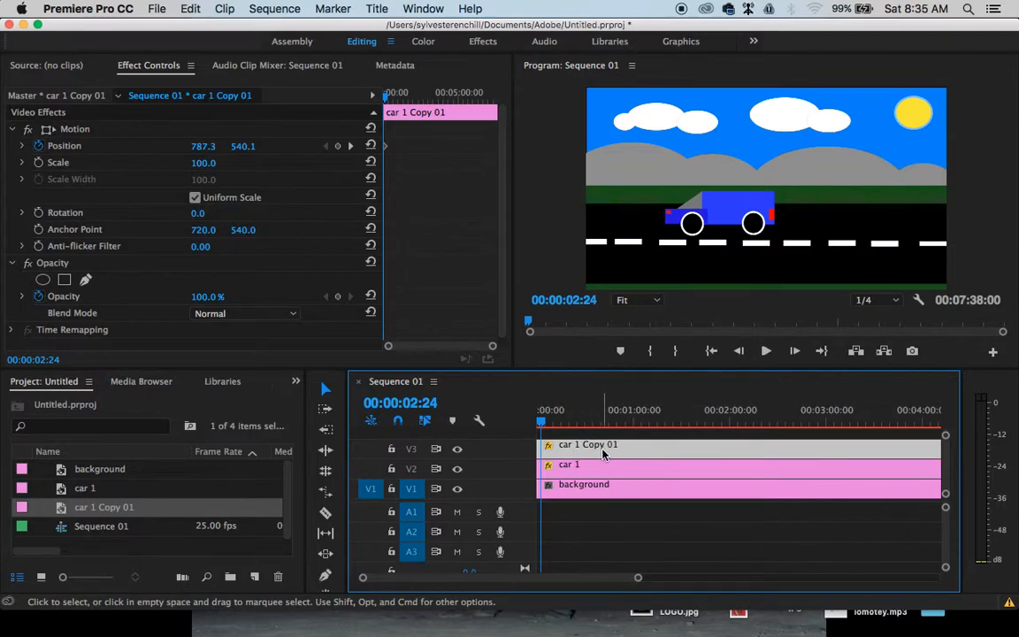
Search the effects for "flip" and apply Horizontal Flip to the car 1 Copy 01 clip
click(295, 383)
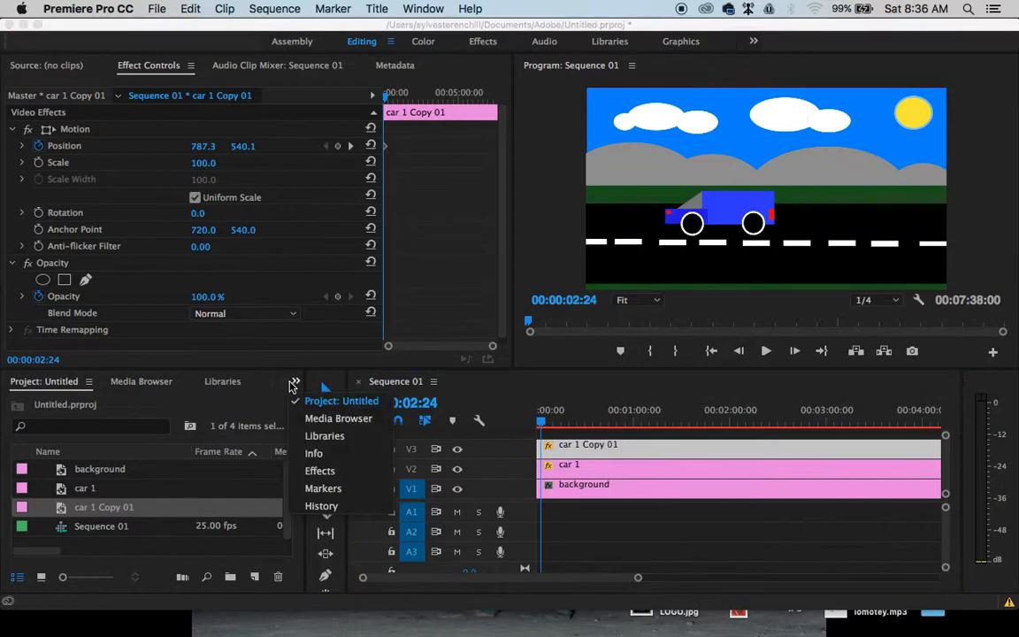
click(320, 471)
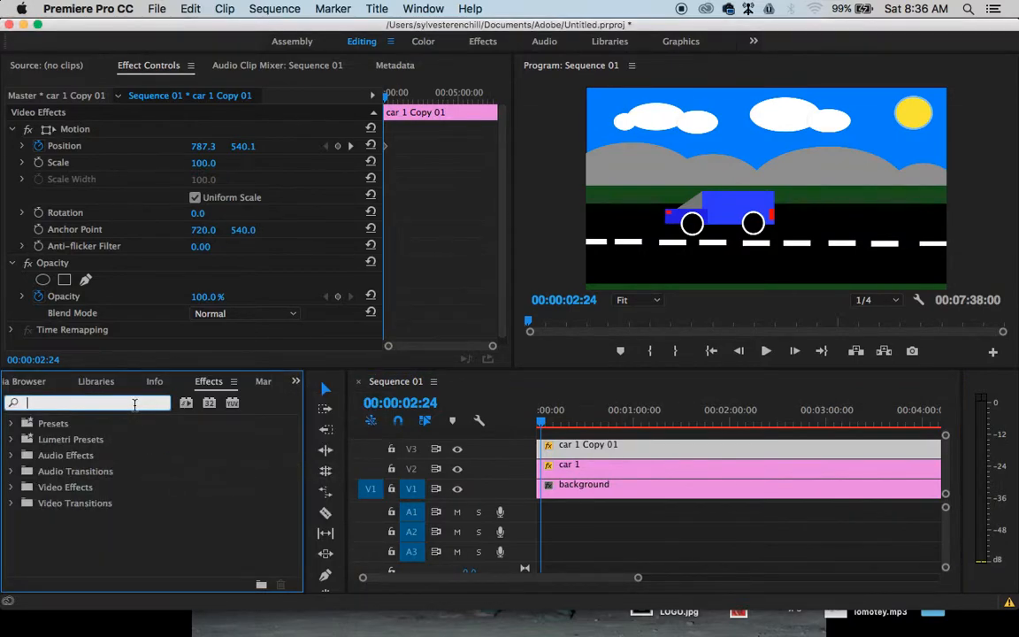
text(flip)
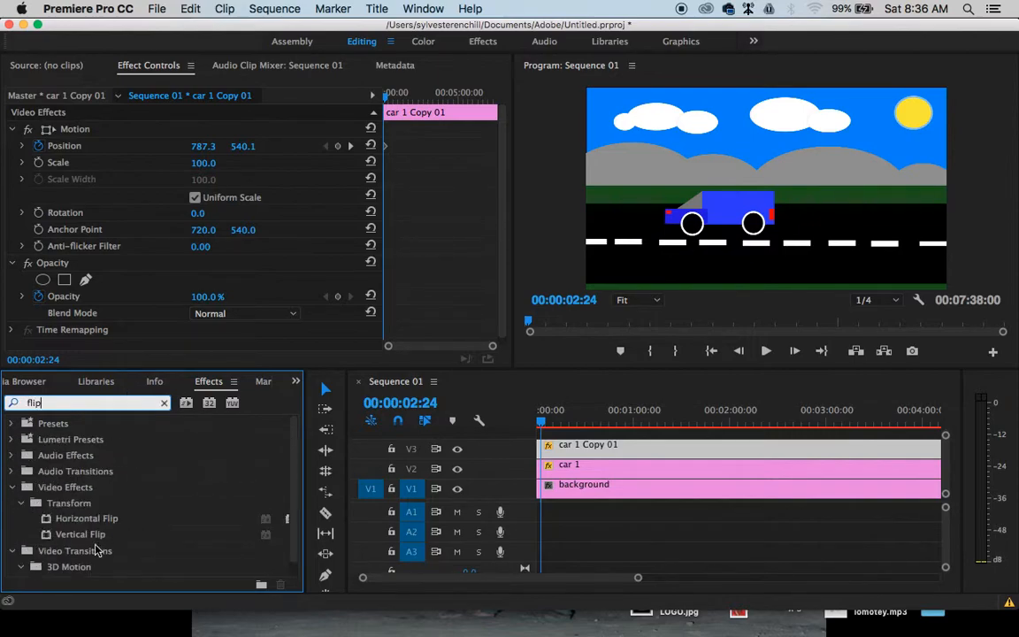
drag(81, 521, 582, 450)
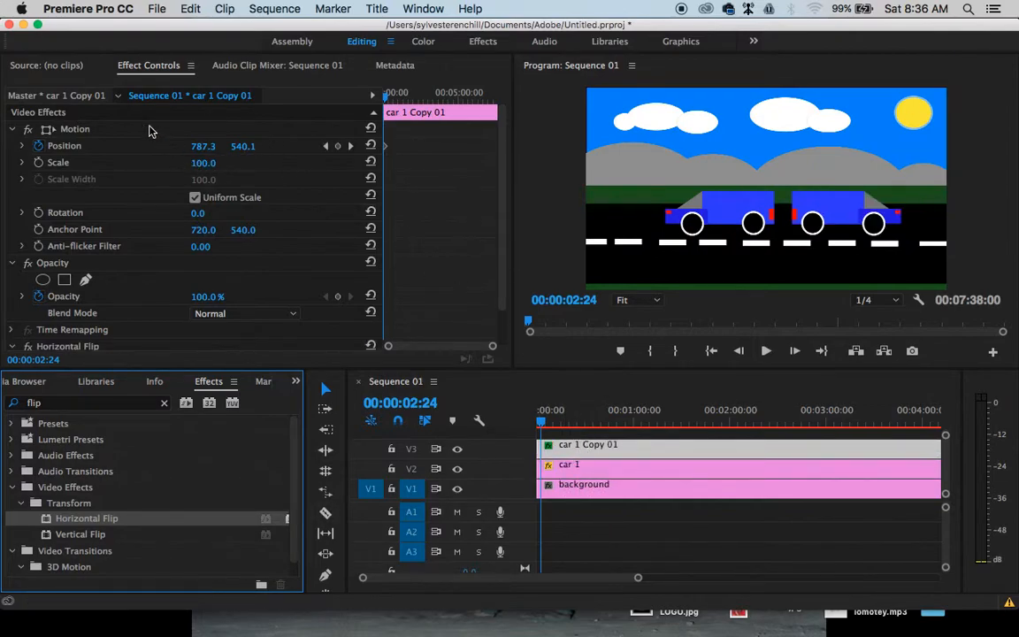
Move the flipped car into the lower lane at 00:00:02:24, to a position of about 320.0, 781.6
click(81, 133)
drag(741, 232, 610, 270)
mouse_move(592, 197)
mouse_down()
mouse_move(589, 206)
mouse_move(597, 200)
mouse_up()
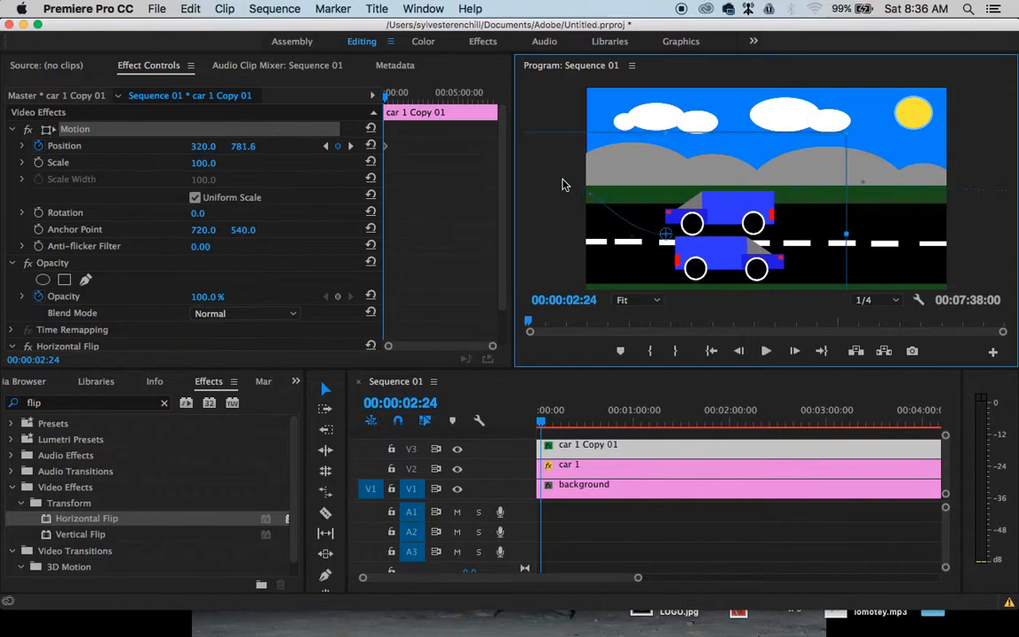
Delete the flipped car's inherited Position keyframes and turn off its Position keyframing
drag(493, 346, 466, 346)
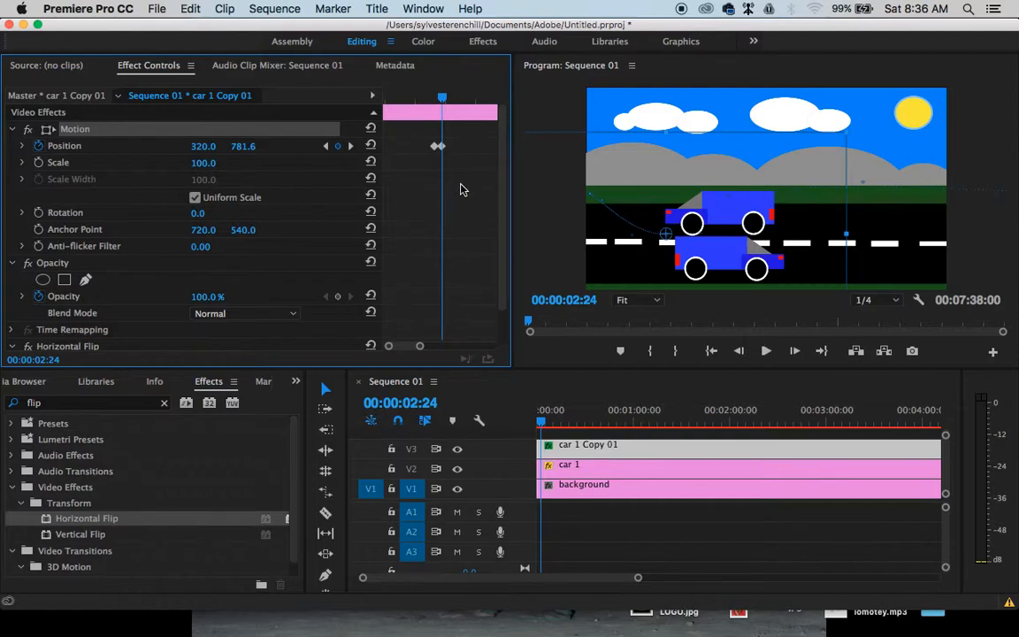
drag(434, 151, 426, 155)
key(Delete)
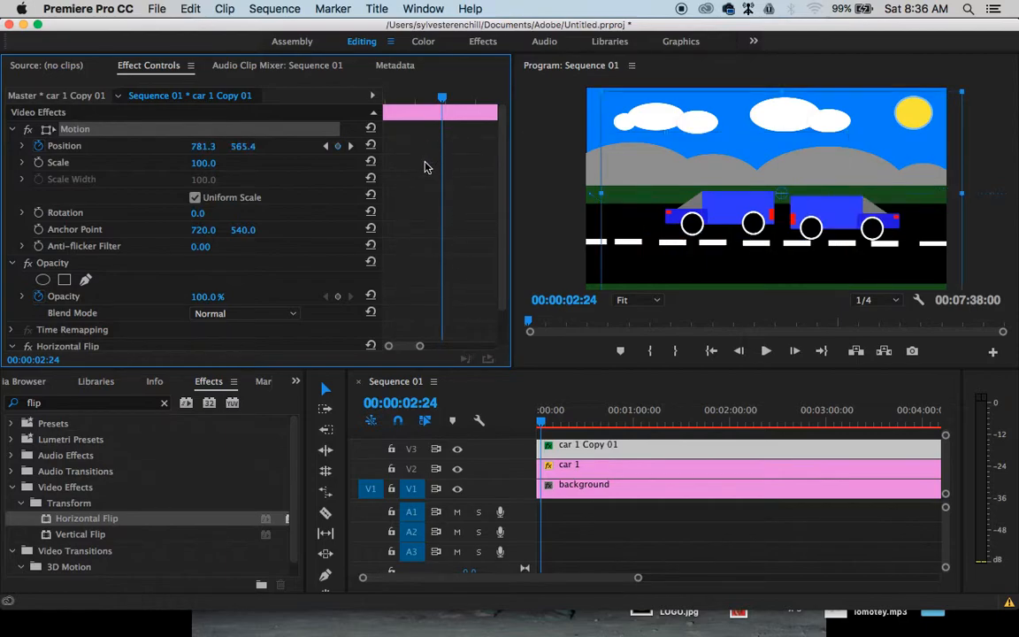
drag(768, 214, 630, 257)
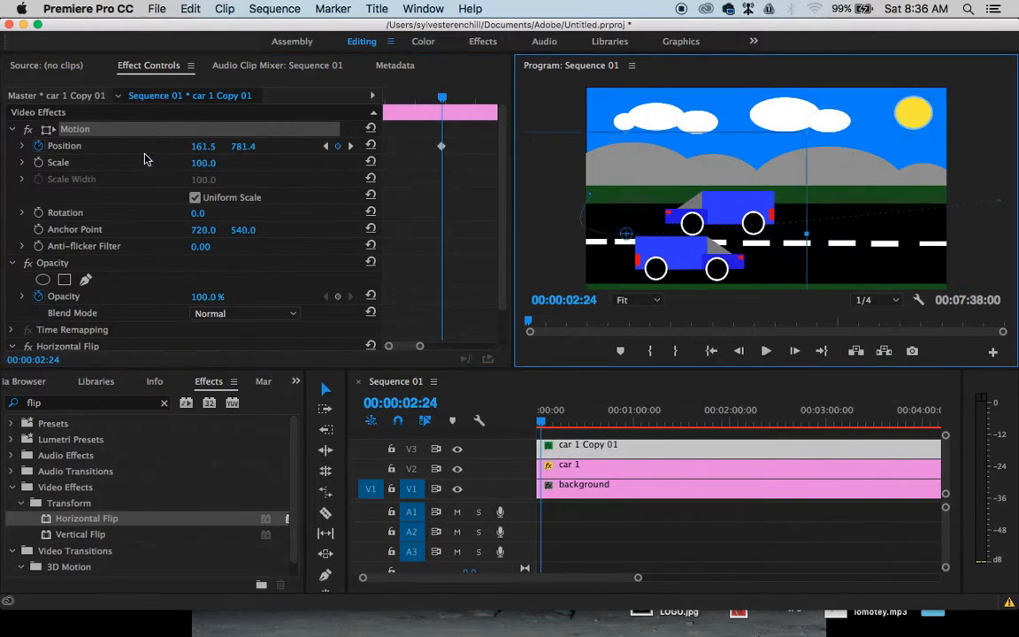
click(441, 147)
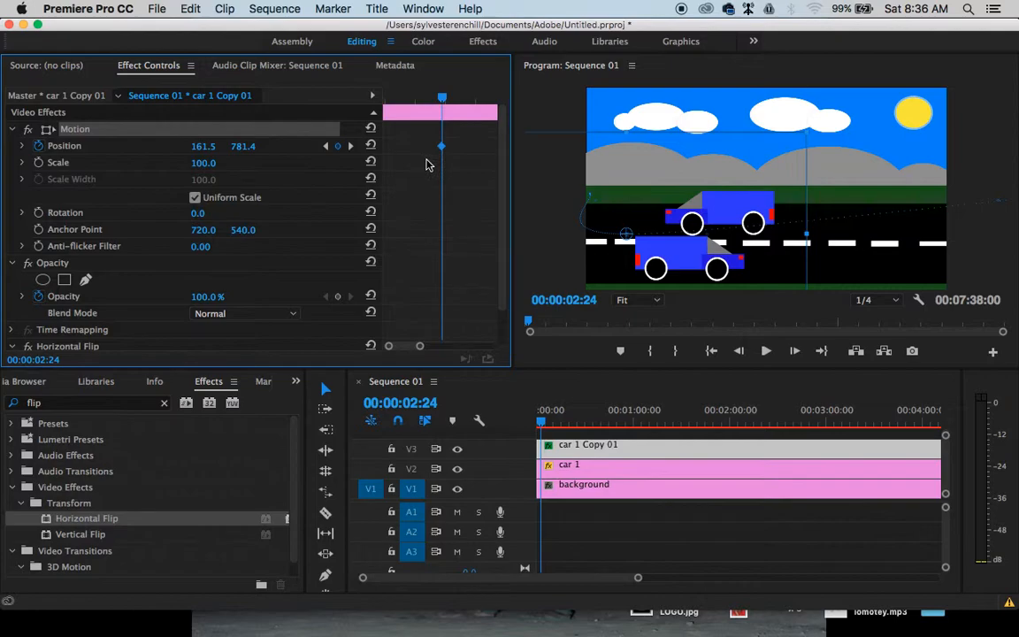
key(Delete)
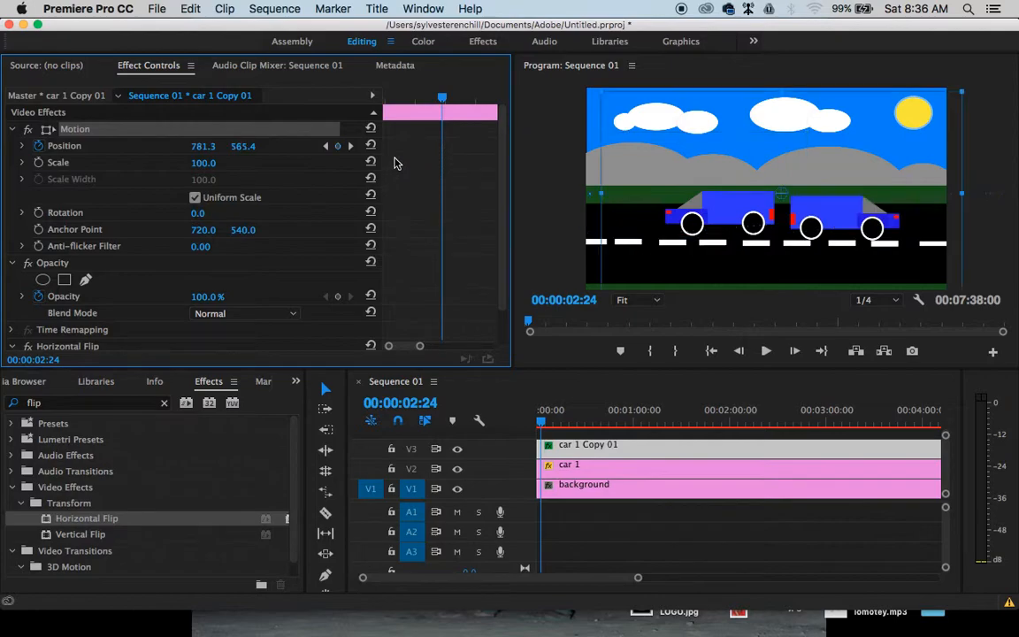
click(39, 146)
click(624, 341)
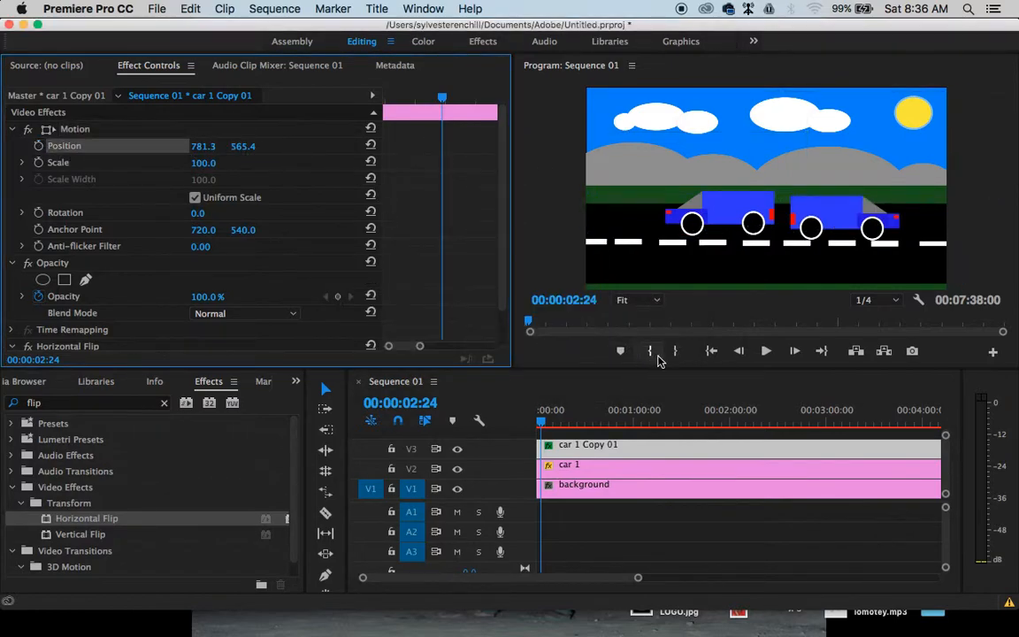
Try keyframing the flipped car from an off-screen position of about -2413.4, 307.1 at the sequence start, and undo the attempt
click(566, 423)
drag(567, 423, 531, 423)
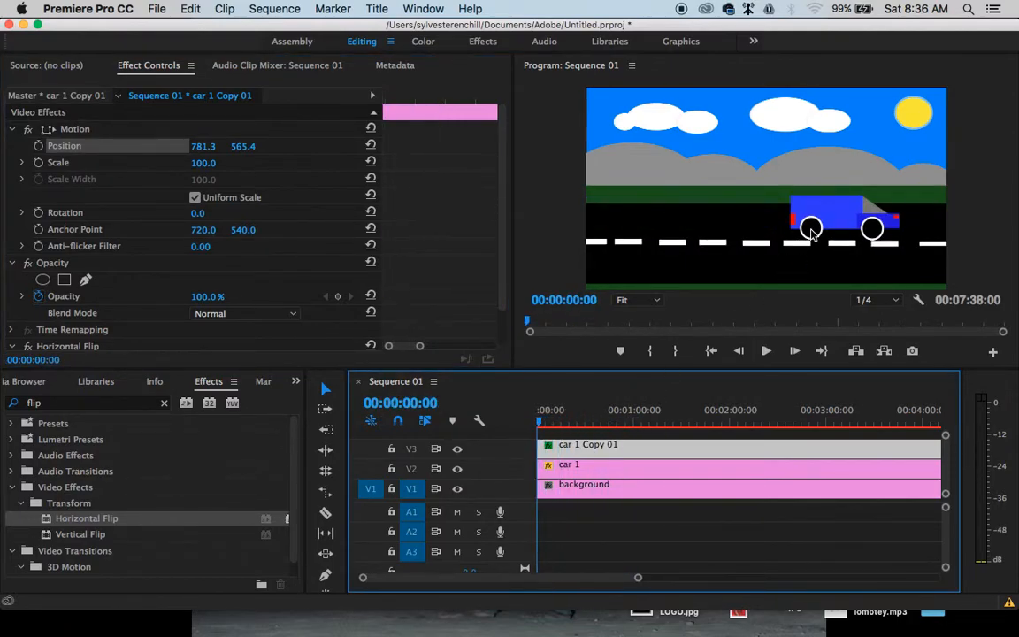
click(88, 130)
drag(845, 200, 155, 174)
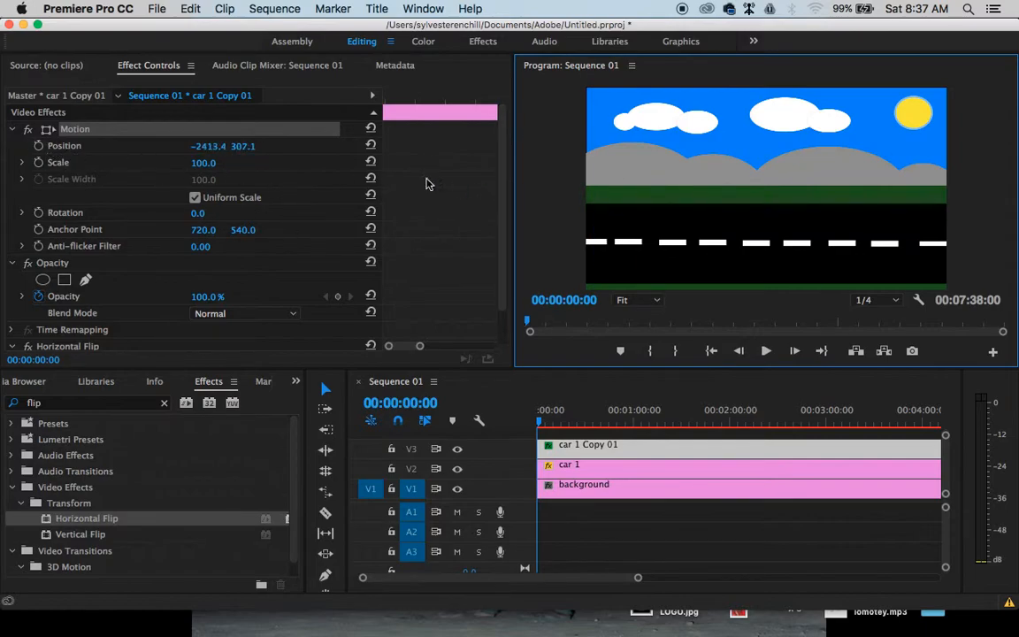
click(39, 146)
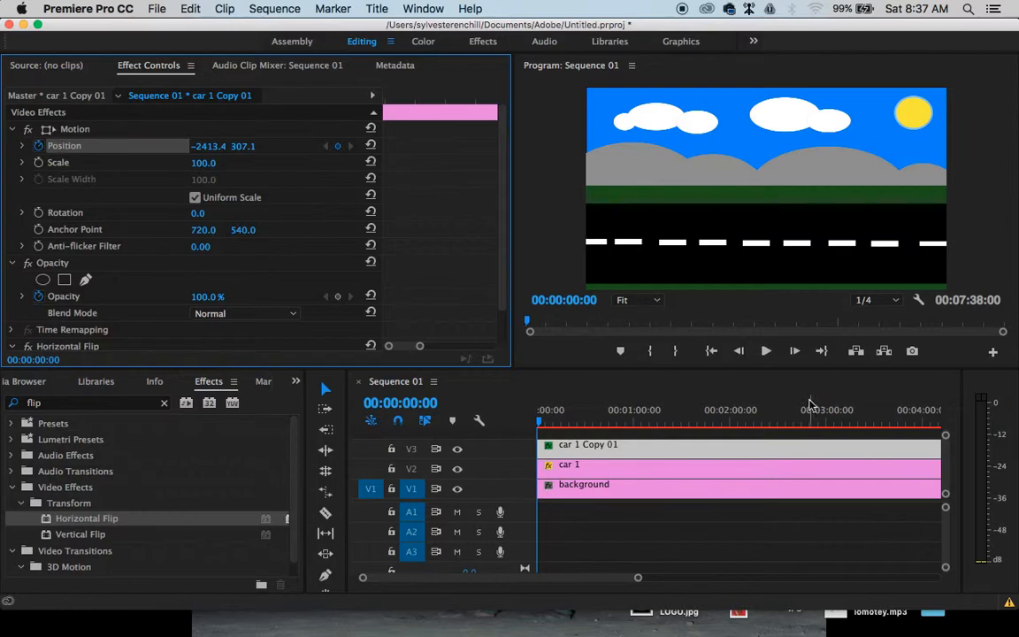
mouse_move(566, 423)
mouse_down()
mouse_move(593, 424)
mouse_move(539, 425)
mouse_move(548, 428)
mouse_up()
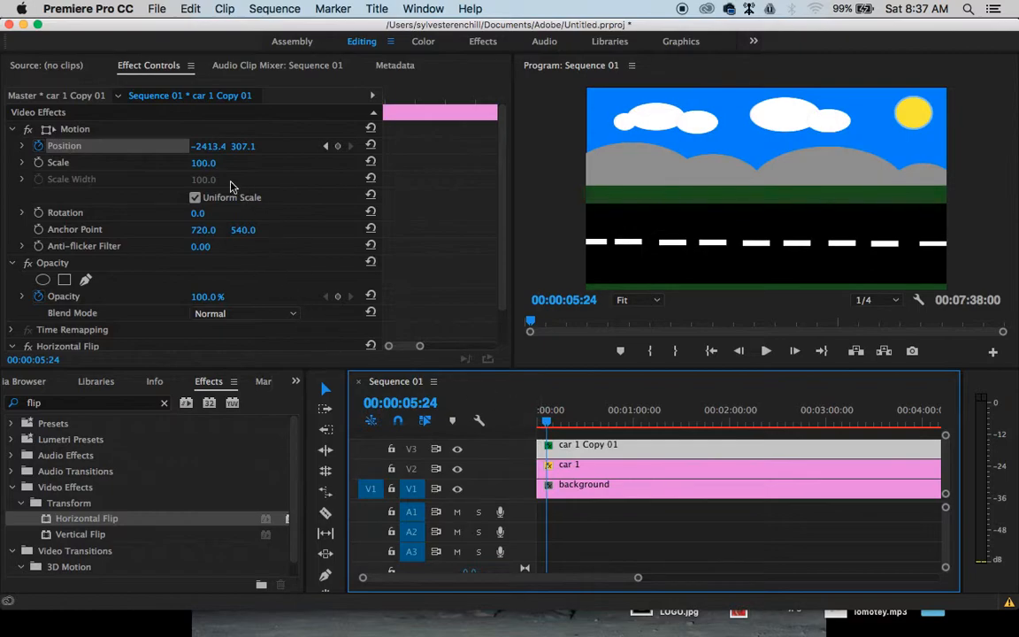
drag(204, 148, 485, 146)
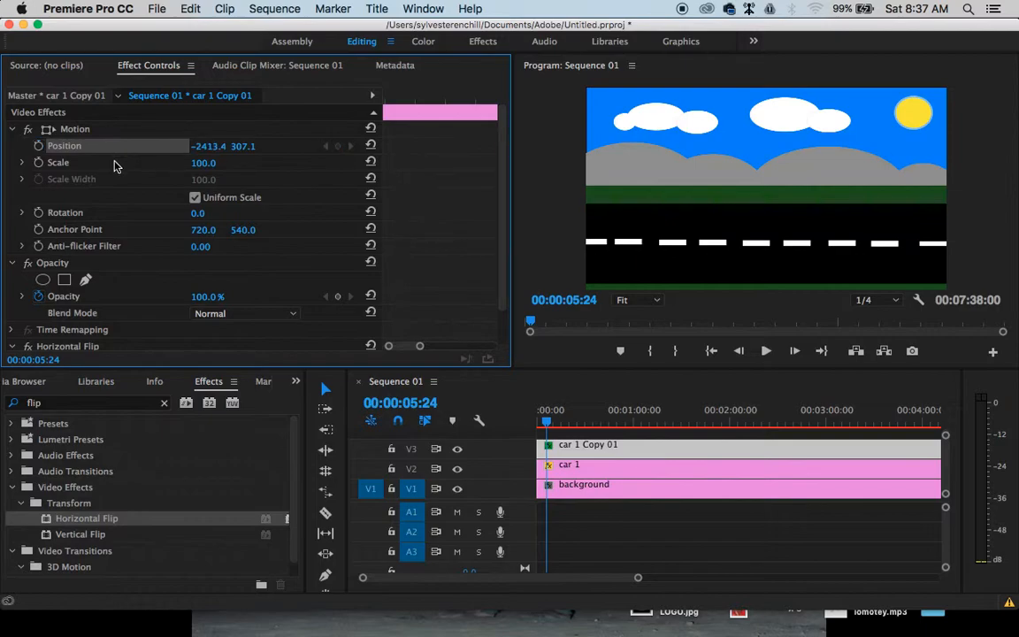
key(super+z)
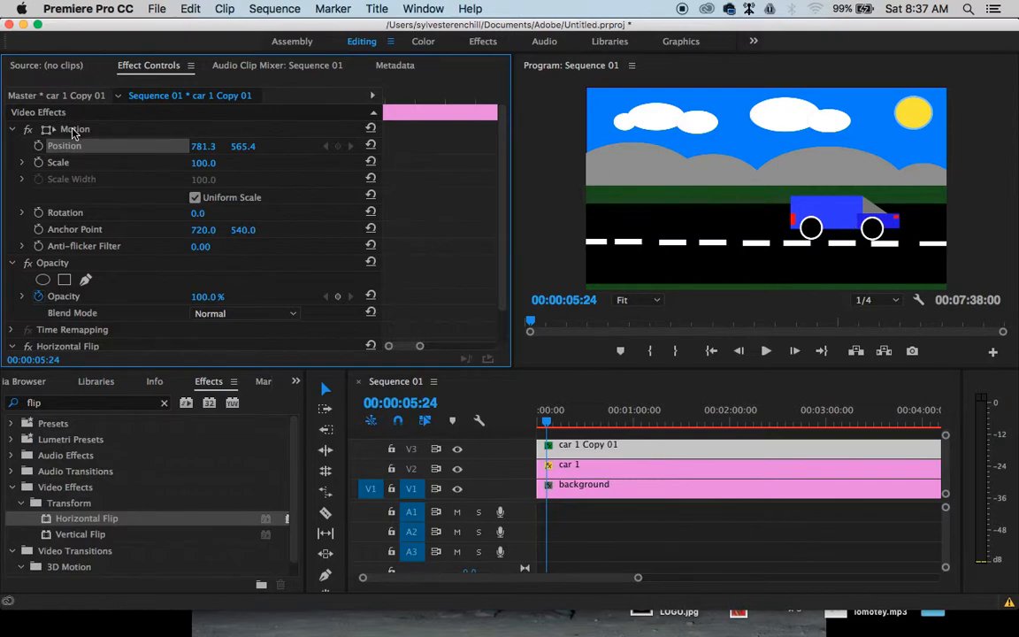
Place the flipped car off-screen beside the lower lane at about -553.8, 768.7 and start Position keyframing at 00:00:00:00
click(74, 131)
drag(856, 228, 571, 272)
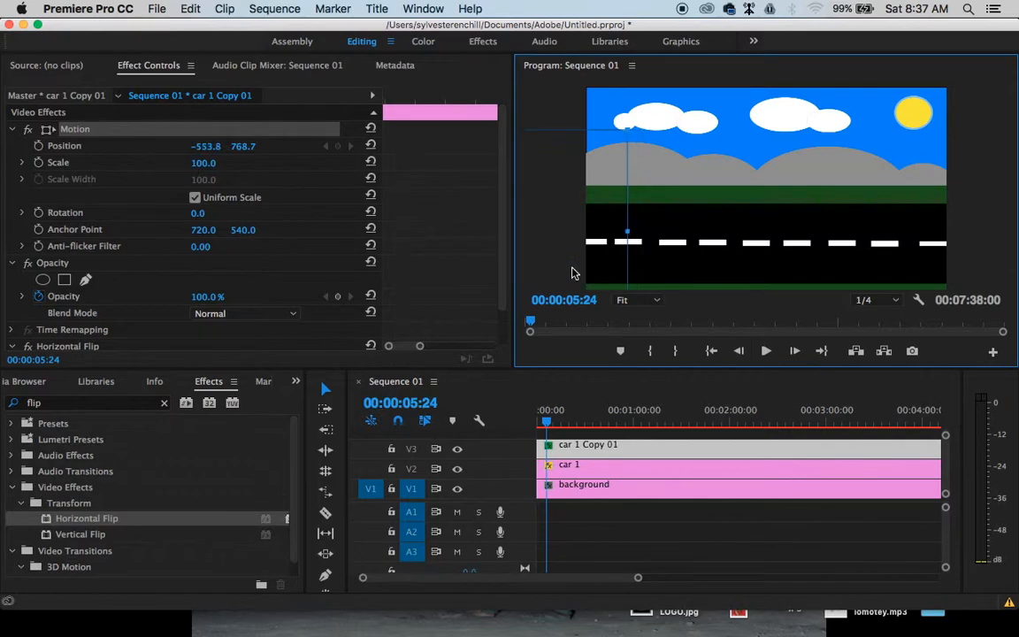
click(46, 152)
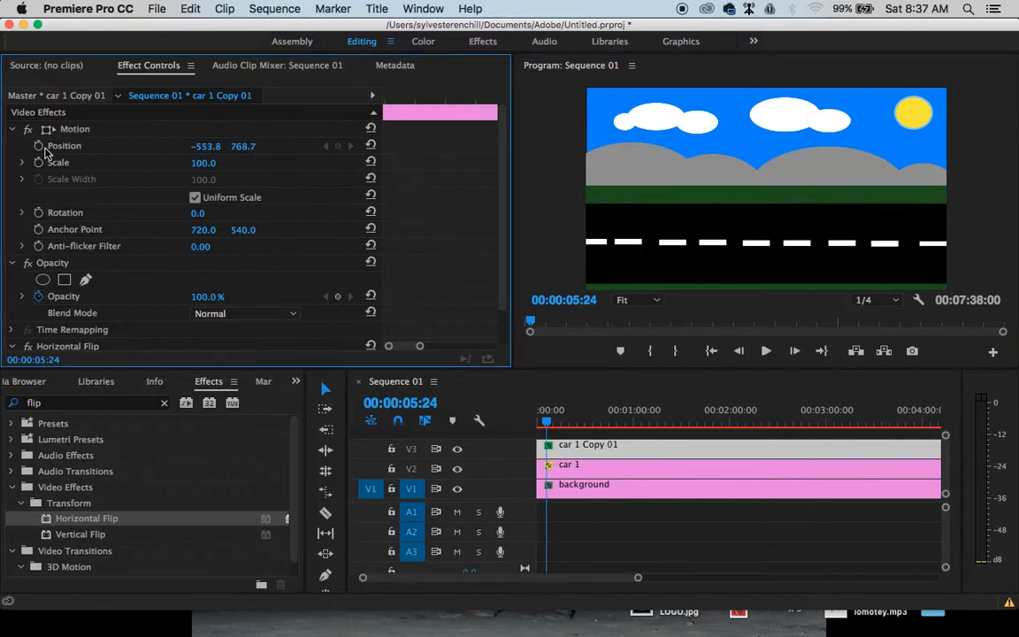
drag(553, 414, 501, 426)
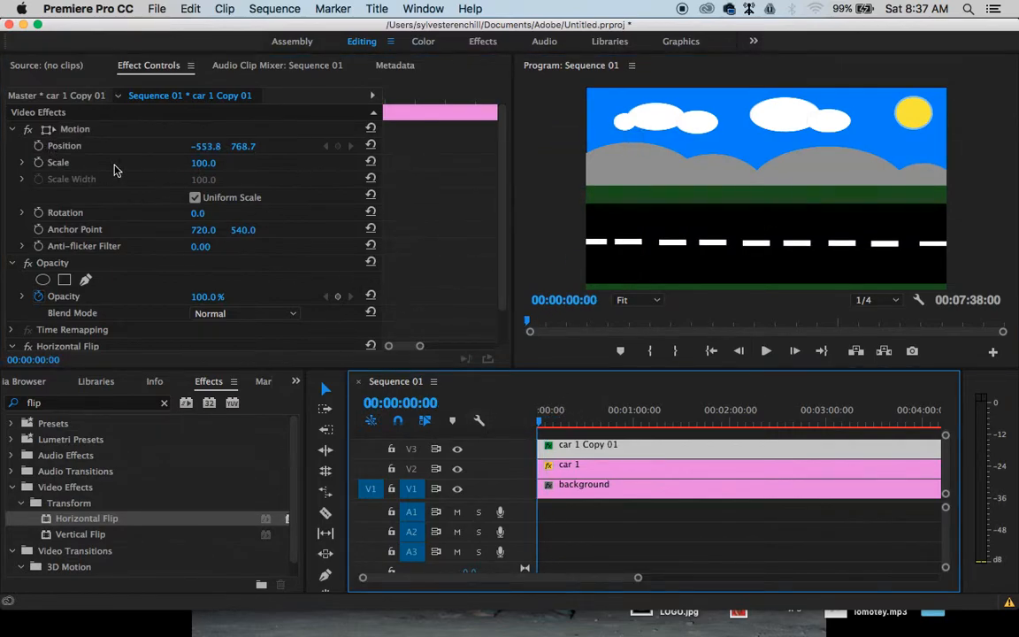
click(38, 146)
At 00:00:04:24, set the flipped car's position to 1442.2, 768.7 so it drives out across the lower lane
click(558, 416)
mouse_move(560, 419)
mouse_down()
mouse_move(596, 427)
mouse_move(521, 429)
mouse_move(547, 432)
mouse_up()
drag(208, 147, 632, 147)
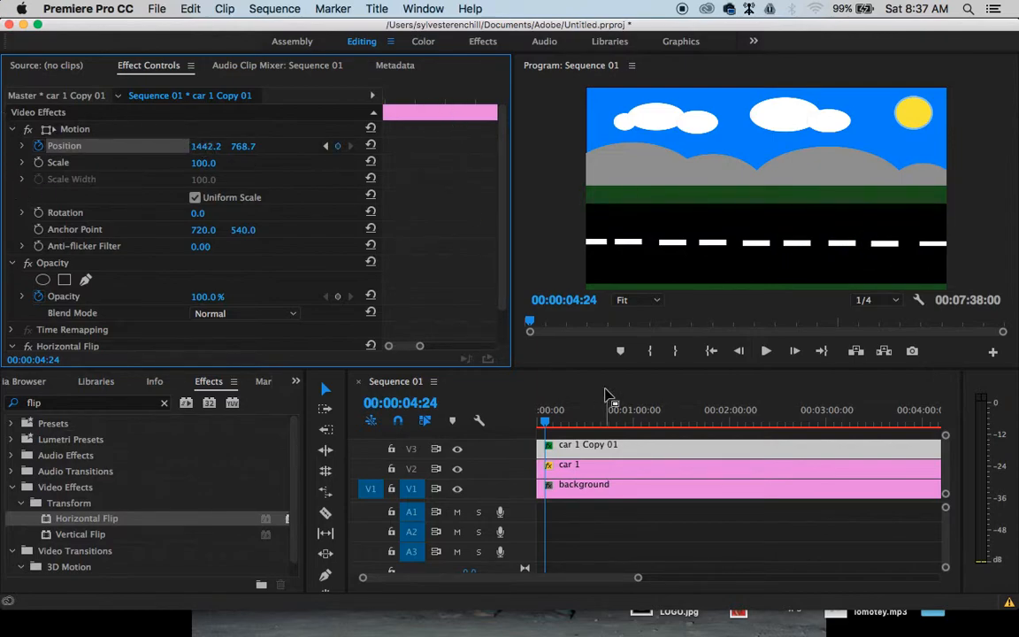
Play back and scrub the sequence from the start to review both cars passing each other
drag(548, 425, 528, 426)
key(space)
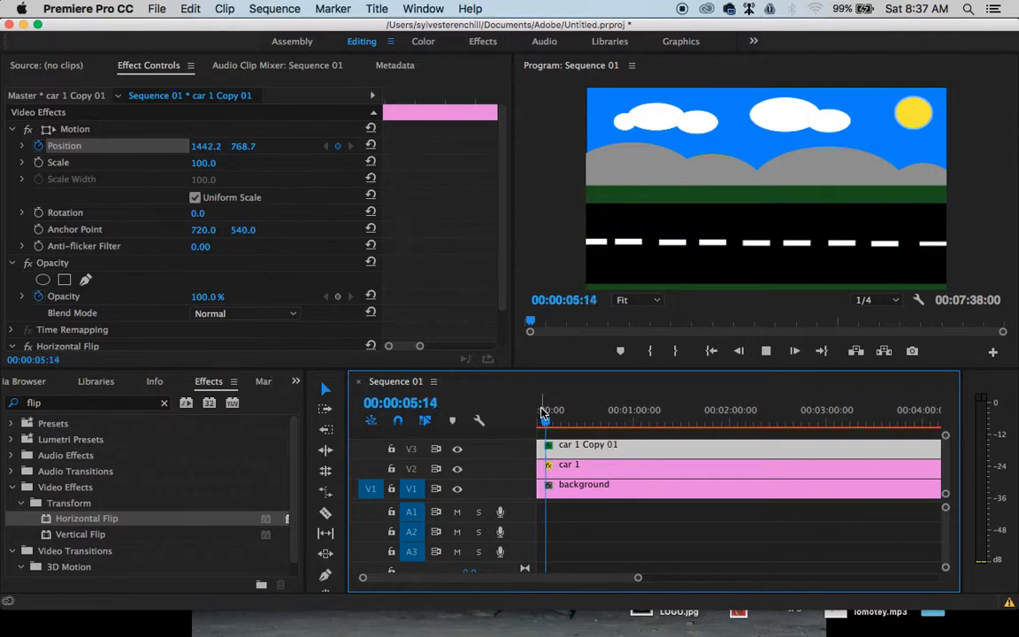
drag(548, 417, 543, 420)
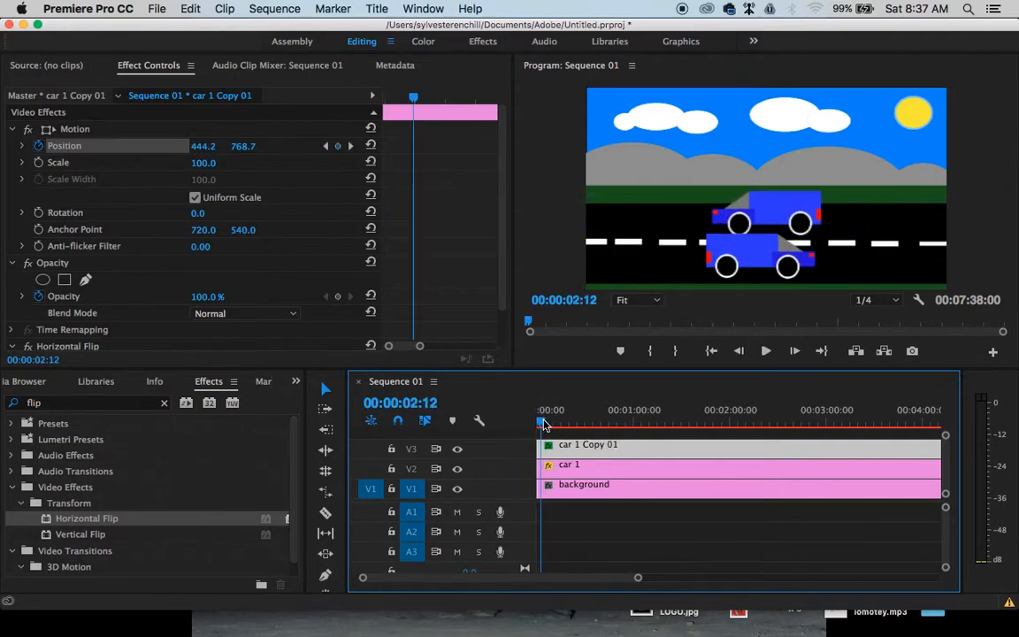
click(545, 420)
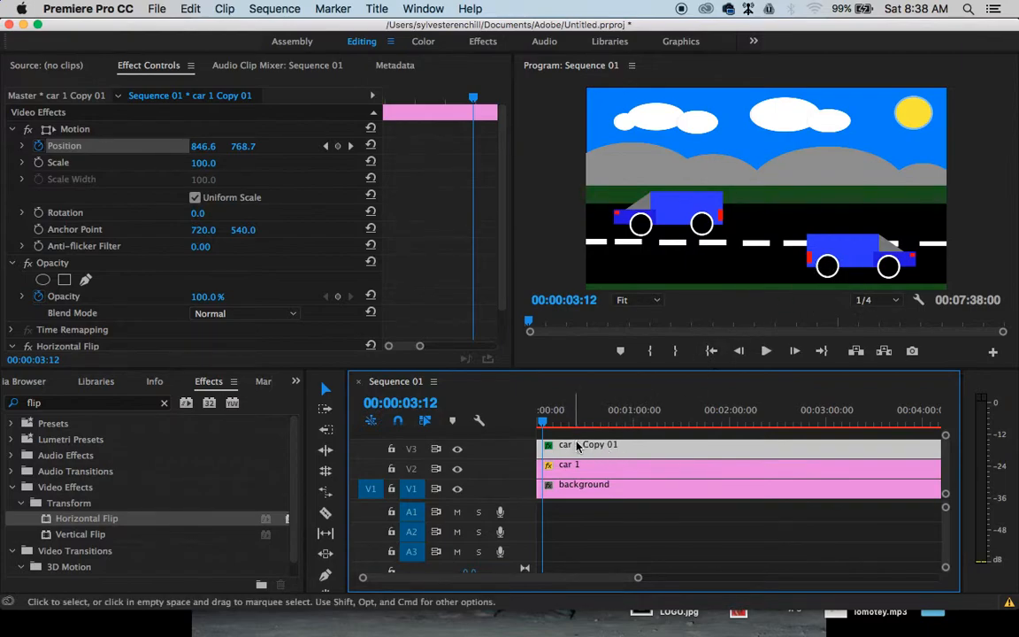
Search the effects for "hue" and "tint", and apply Tint to the car 1 Copy 01 clip
click(74, 404)
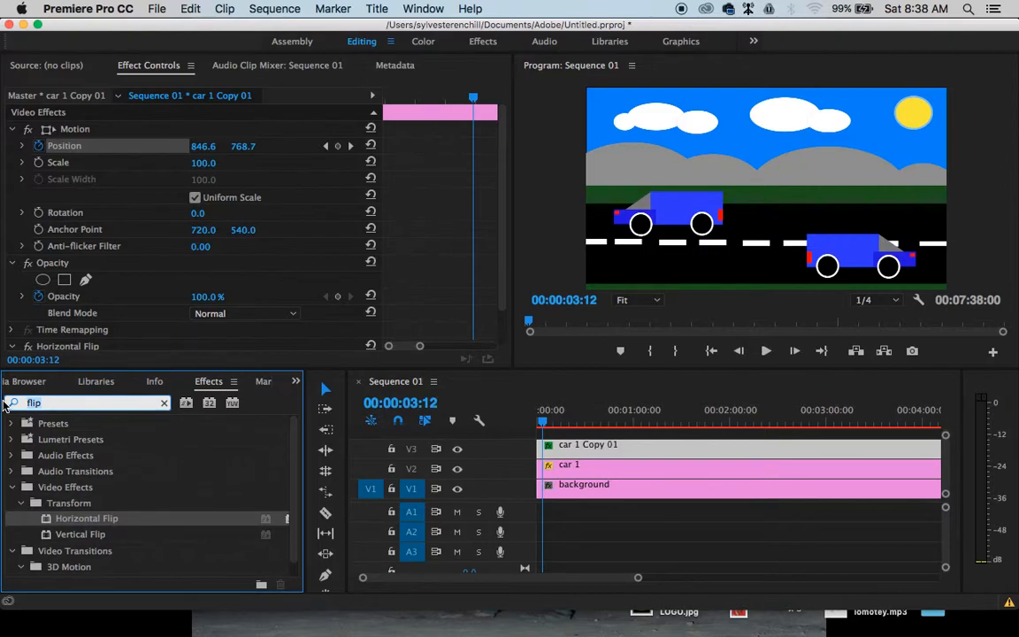
text(hue)
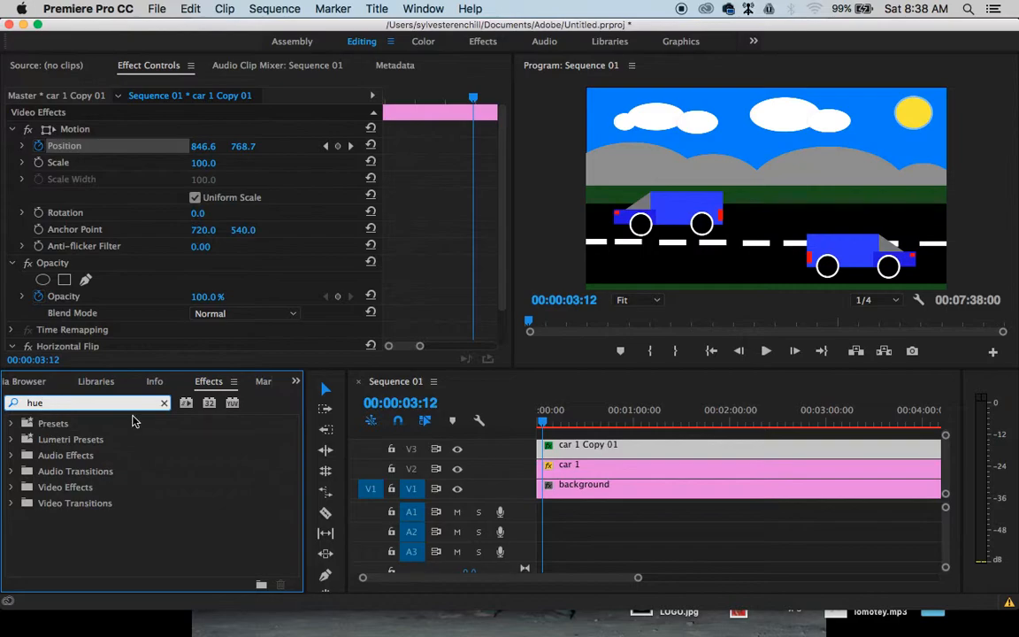
drag(64, 404, 3, 402)
text(tint)
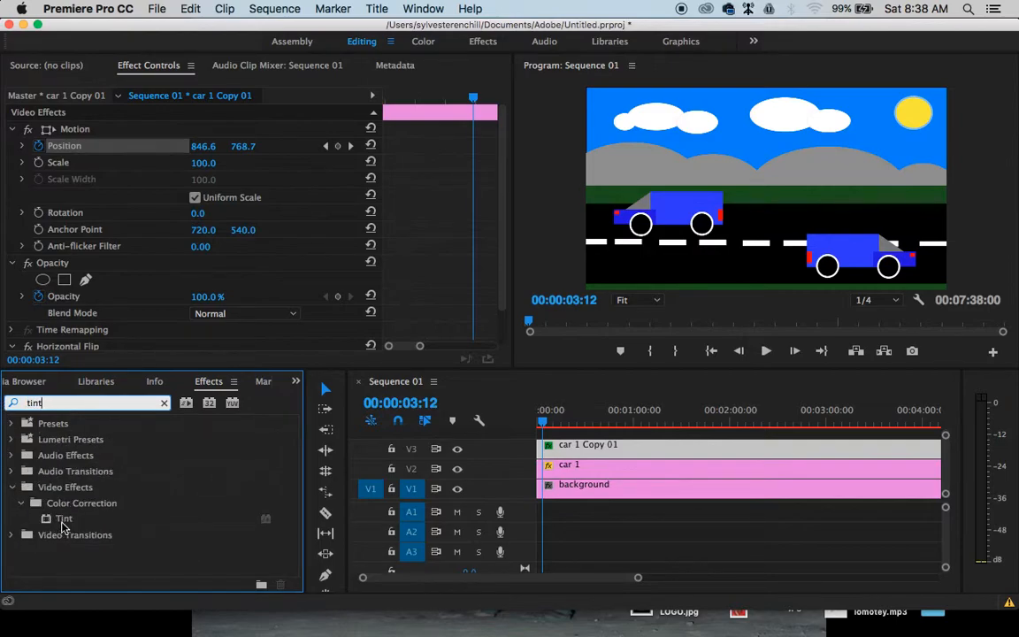
drag(62, 519, 557, 463)
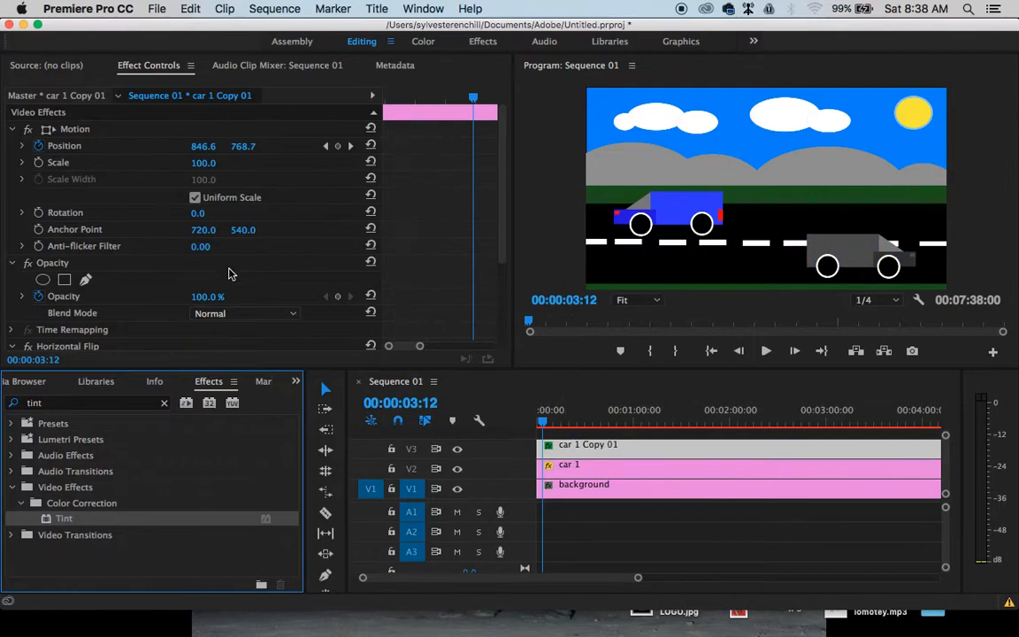
Change the car 1 Copy 01 blend mode to Luminosity and set its Tint effect's Map Black To colour to red
scroll(297, 239, down, 5)
scroll(297, 239, up, 5)
scroll(296, 239, down, 10)
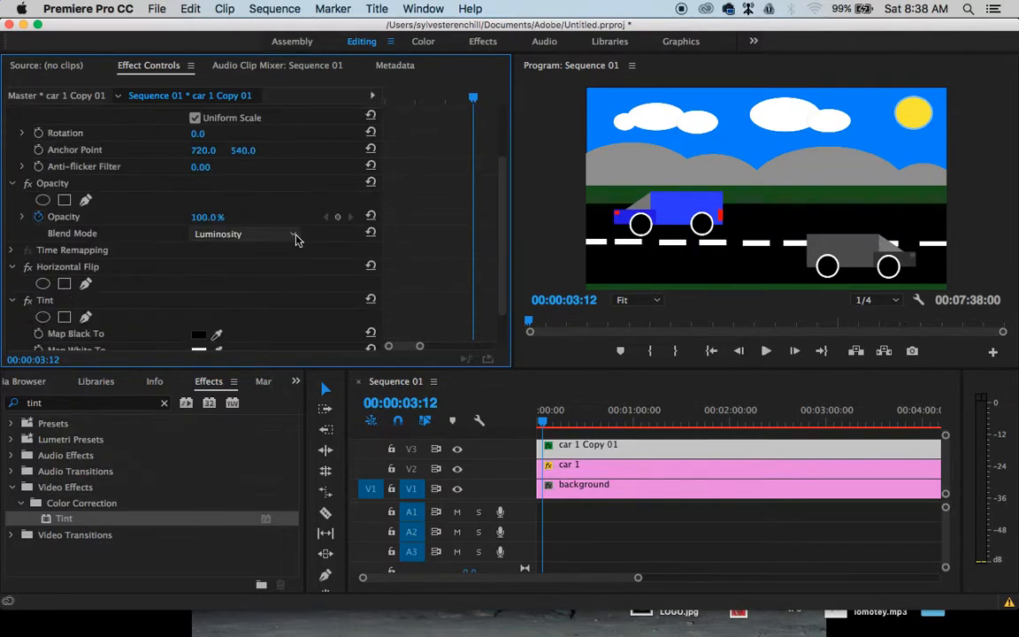
scroll(277, 248, down, 3)
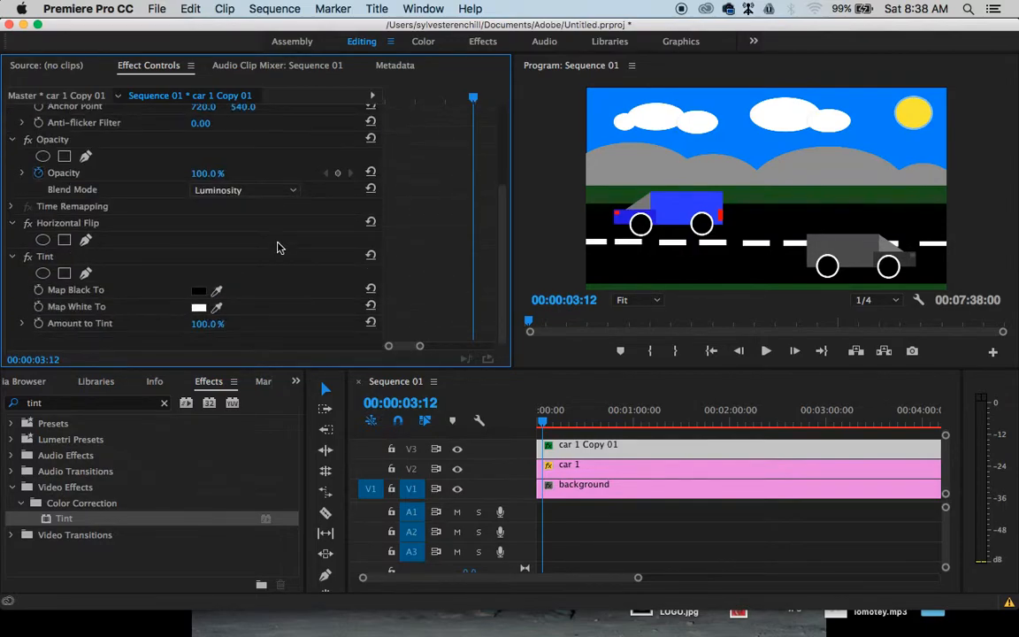
click(199, 309)
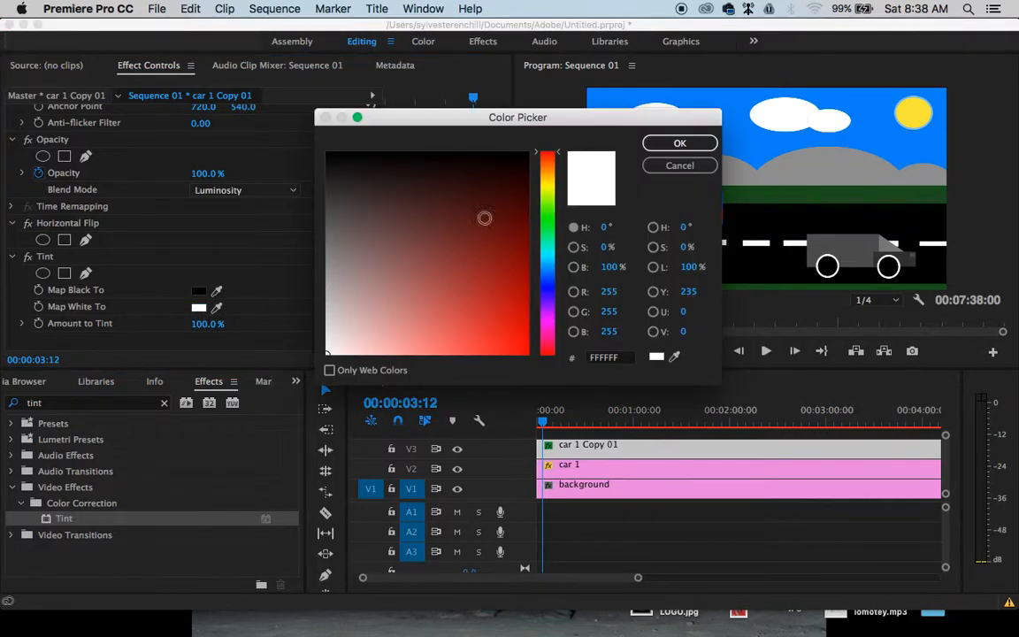
click(655, 141)
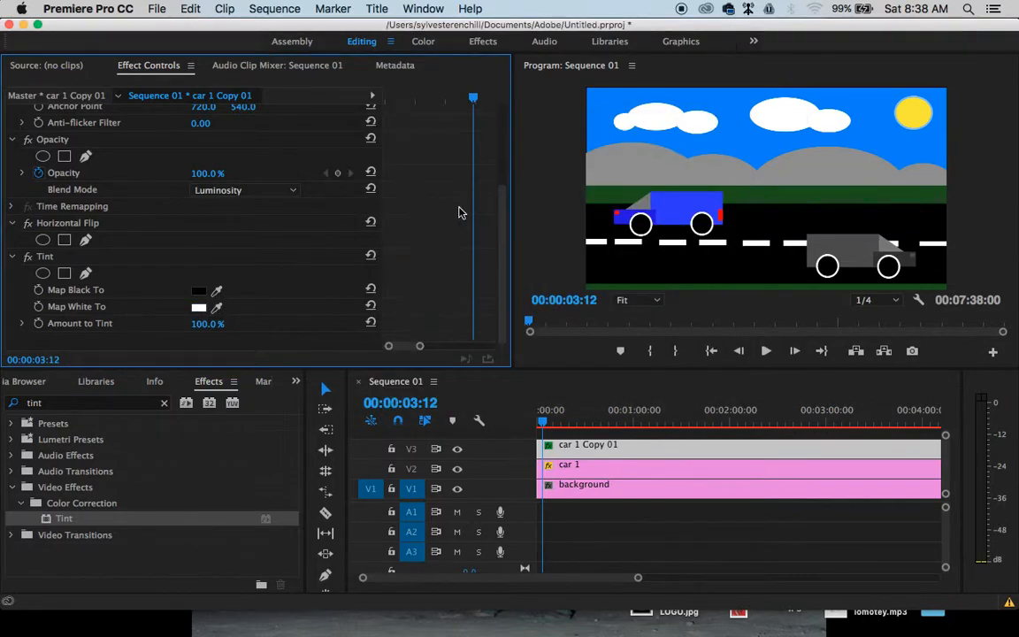
click(199, 290)
mouse_move(451, 199)
mouse_down()
mouse_move(489, 219)
mouse_move(430, 282)
mouse_move(364, 282)
mouse_move(369, 210)
mouse_move(550, 310)
mouse_up()
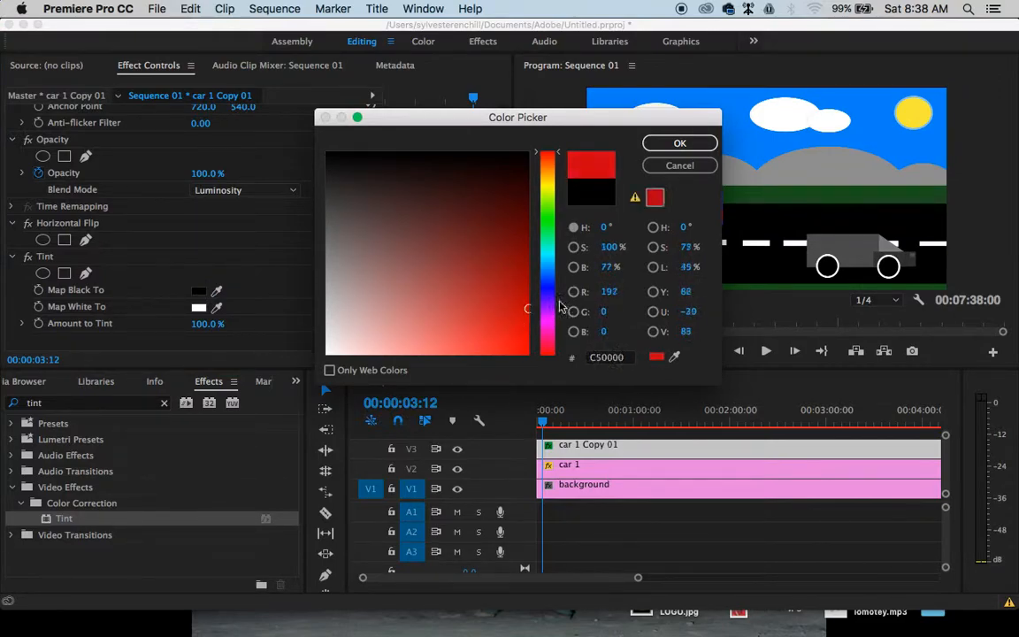
click(678, 143)
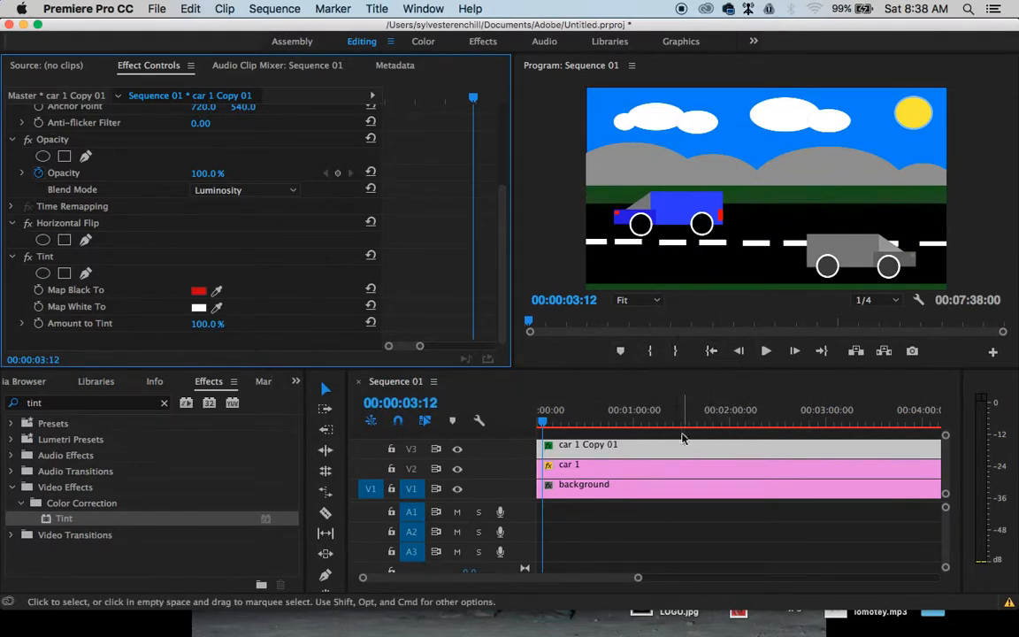
Scrub through the sequence to review the tinted car's drive alongside the blue car
drag(570, 422, 543, 430)
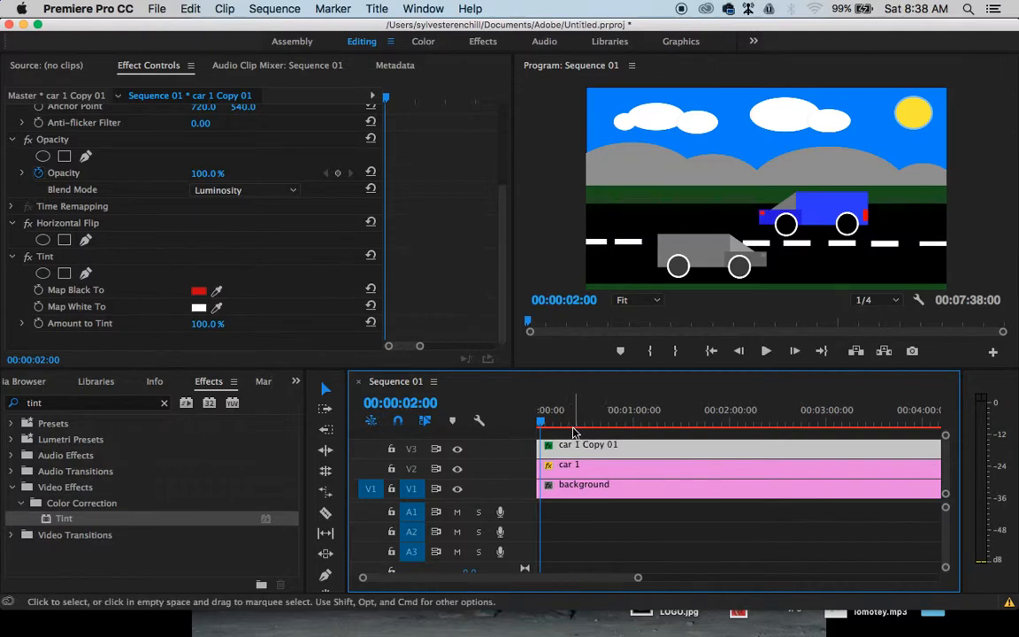
click(549, 427)
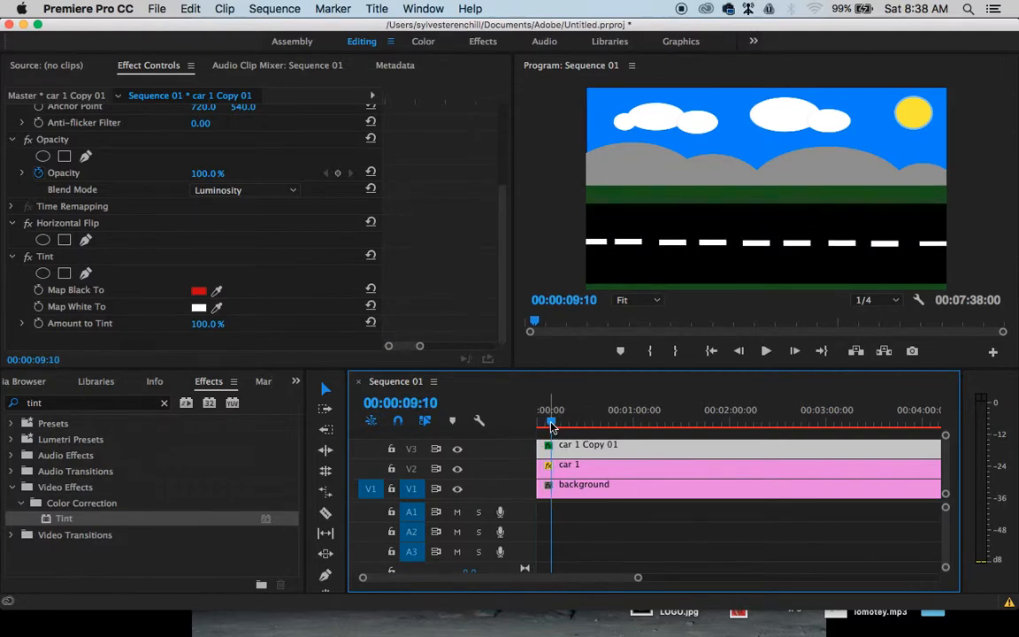
click(547, 425)
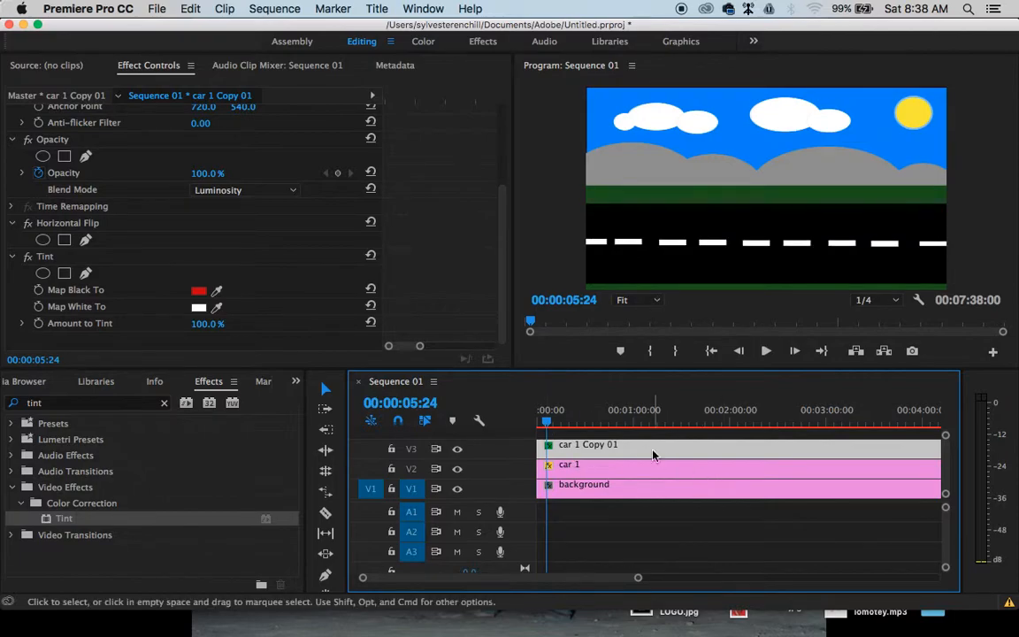
Split the car 1 Copy 01, car 1 and background clips at 00:00:05:00 with the Razor tool
key(=)
key(=)
key(=)
key(=)
drag(568, 428, 666, 469)
key(c)
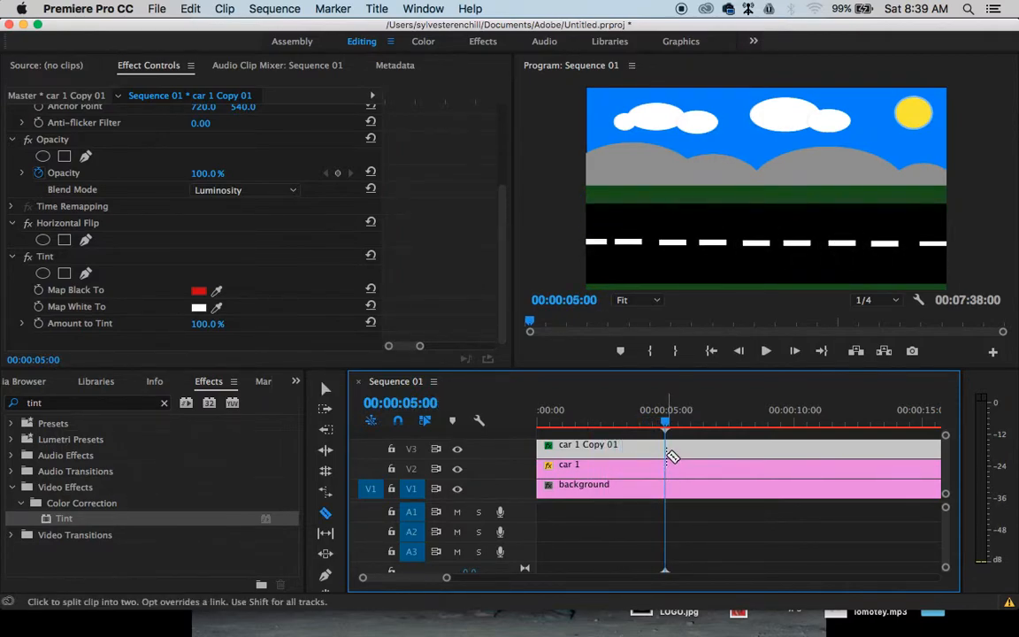
click(673, 455)
click(667, 464)
click(667, 485)
Delete the portions of all three clips after 00:00:05:00
key(v)
drag(725, 523, 699, 456)
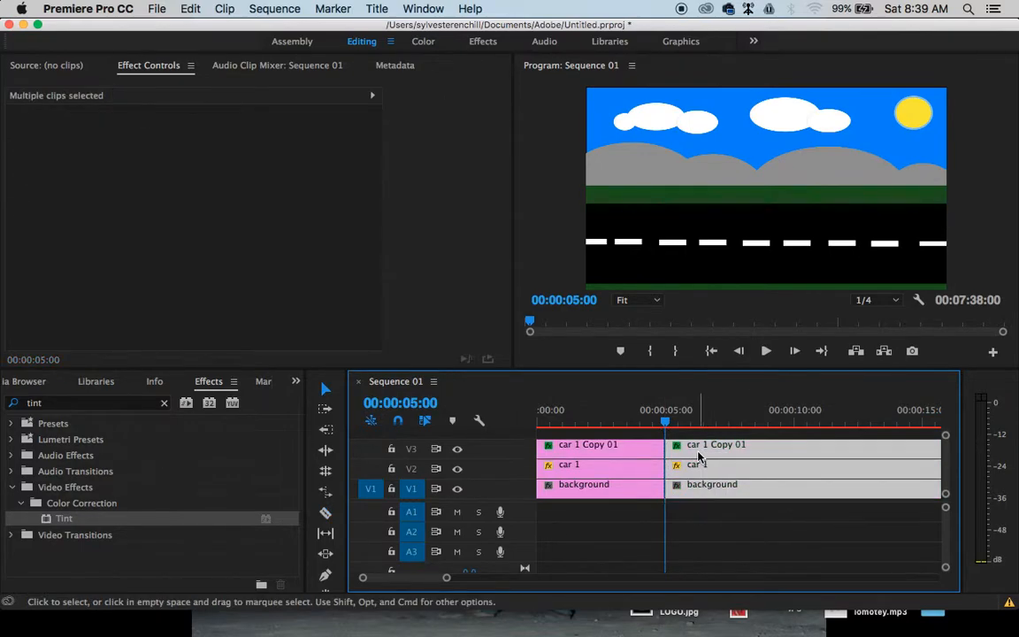
key(Delete)
Scrub through the trimmed five-second sequence to review both cars crossing the road
drag(664, 423, 562, 423)
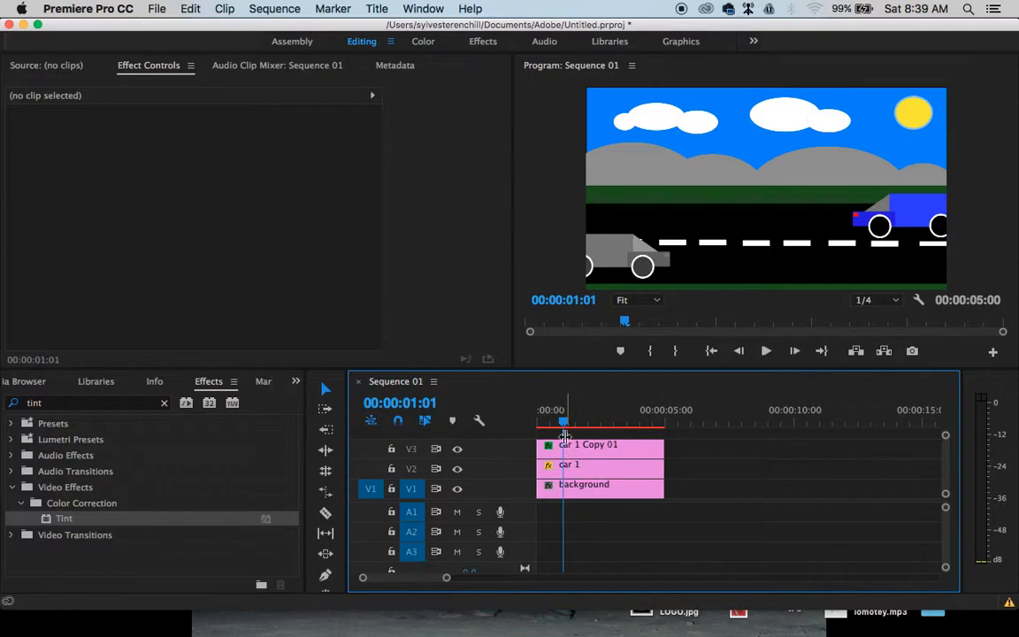
mouse_move(563, 424)
mouse_down()
mouse_move(613, 428)
mouse_move(539, 423)
mouse_move(631, 423)
mouse_move(539, 426)
mouse_move(582, 426)
mouse_move(548, 426)
mouse_move(563, 430)
mouse_up()
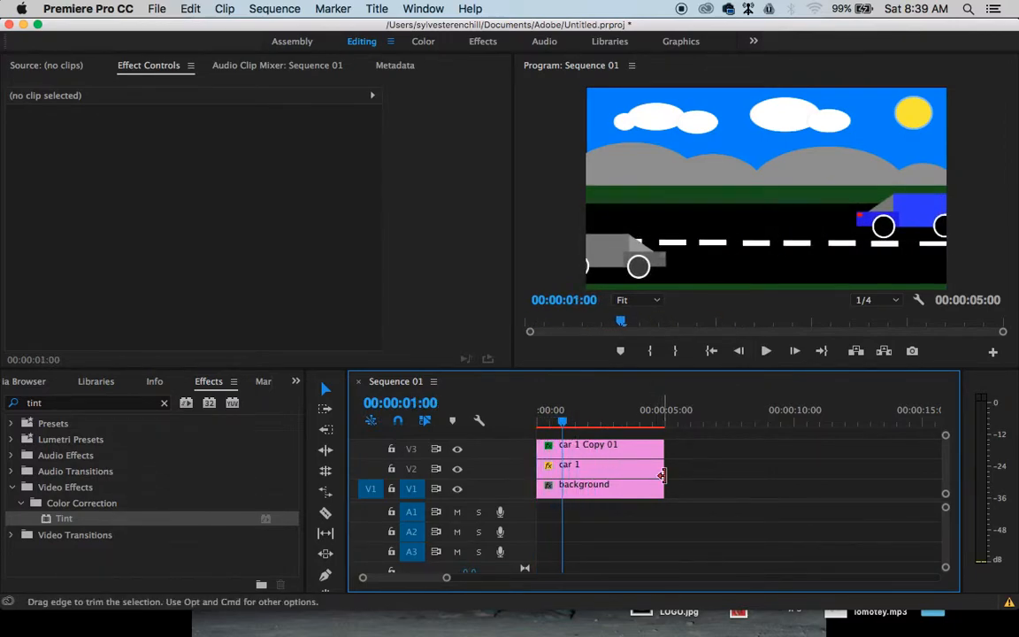
drag(682, 453, 509, 409)
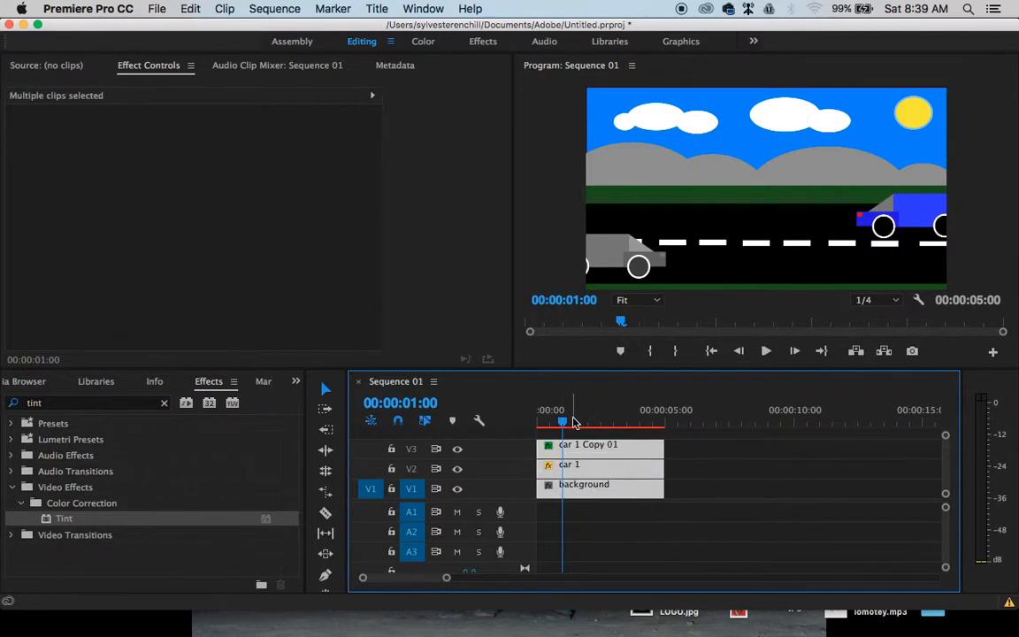
click(691, 474)
drag(571, 421, 597, 424)
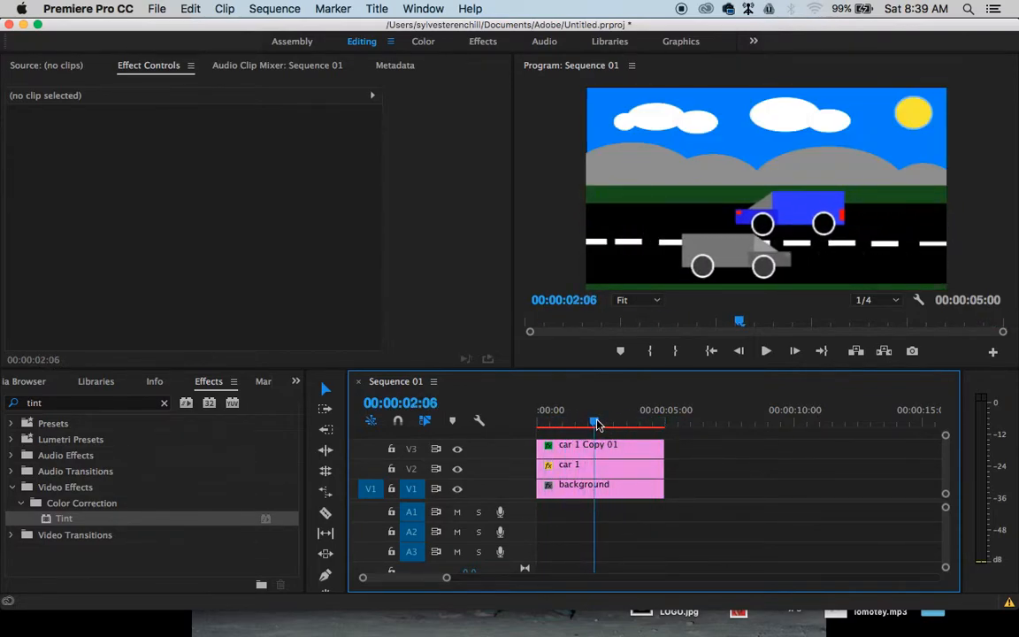
mouse_move(597, 424)
mouse_down()
mouse_move(567, 424)
mouse_move(641, 425)
mouse_move(611, 426)
mouse_up()
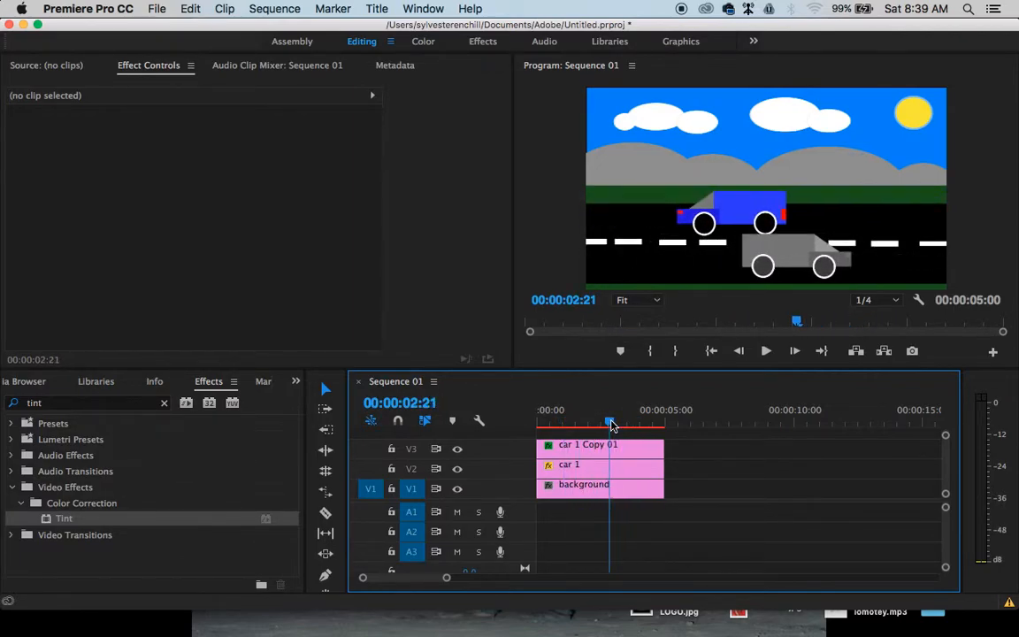